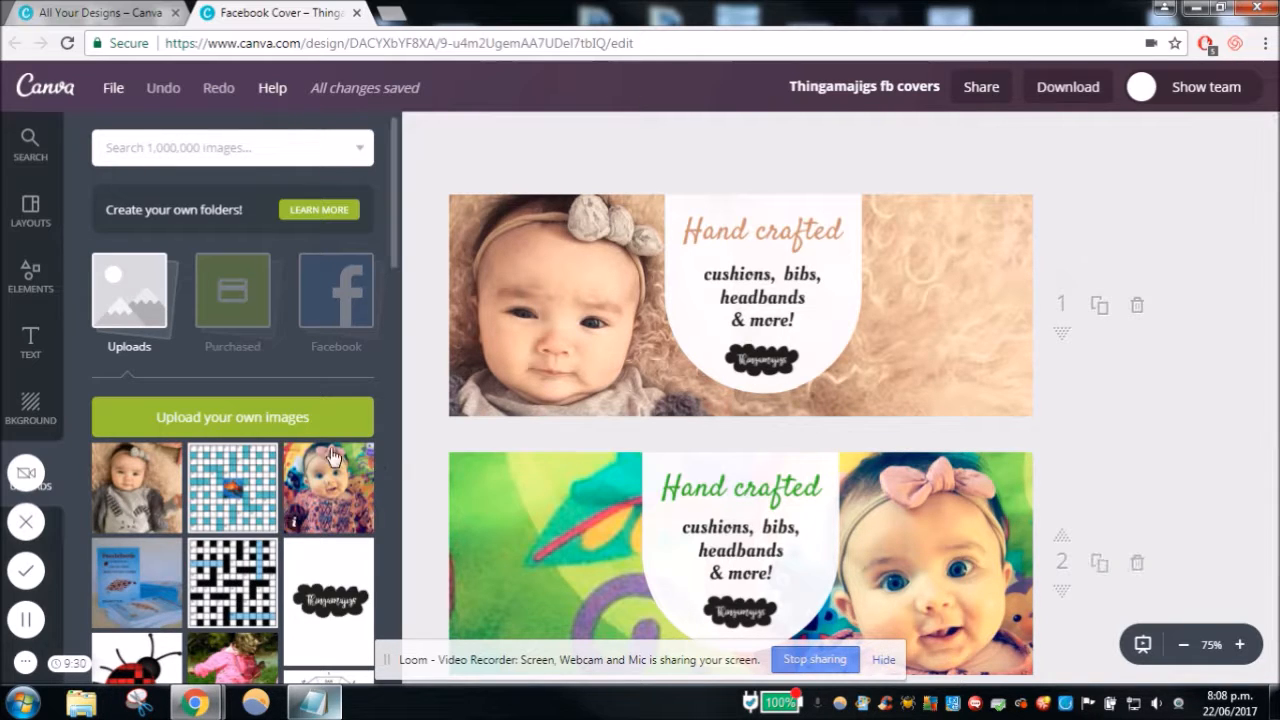
# - Create a blank Facebook Cover design and check the finished Thingamajigs fb covers design for reference
pyautogui.click(122, 14)
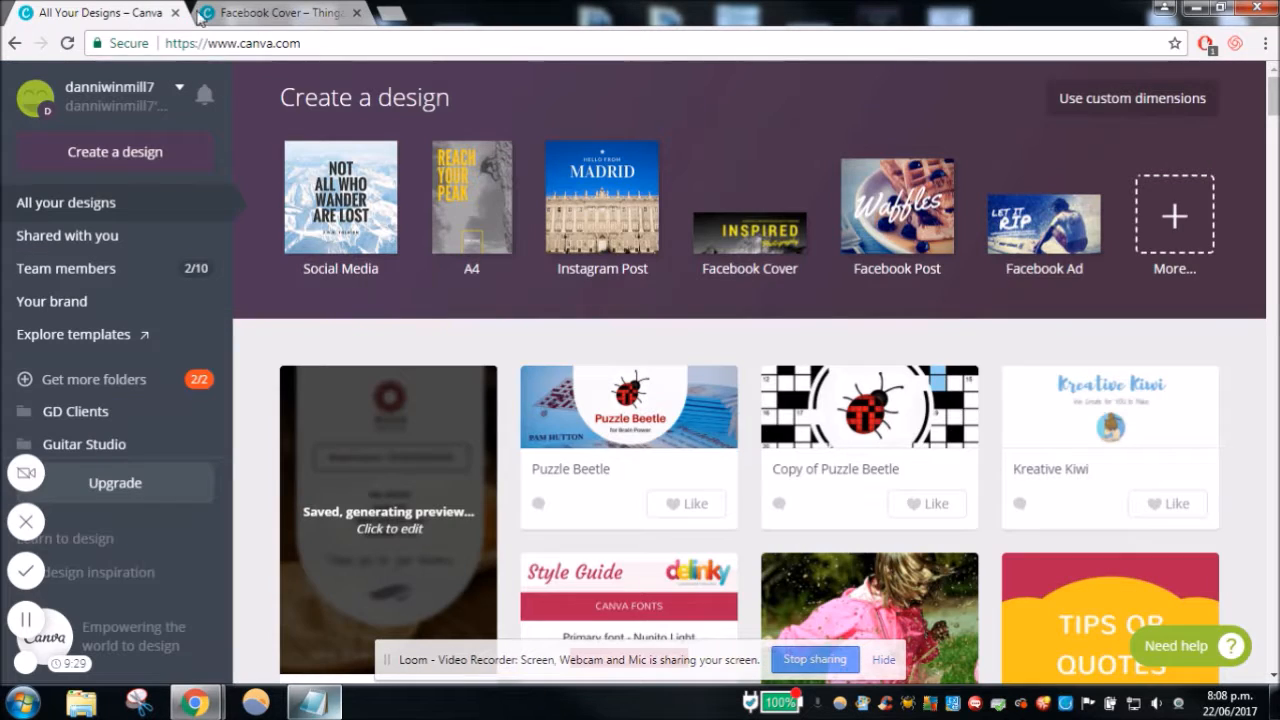
pyautogui.click(735, 233)
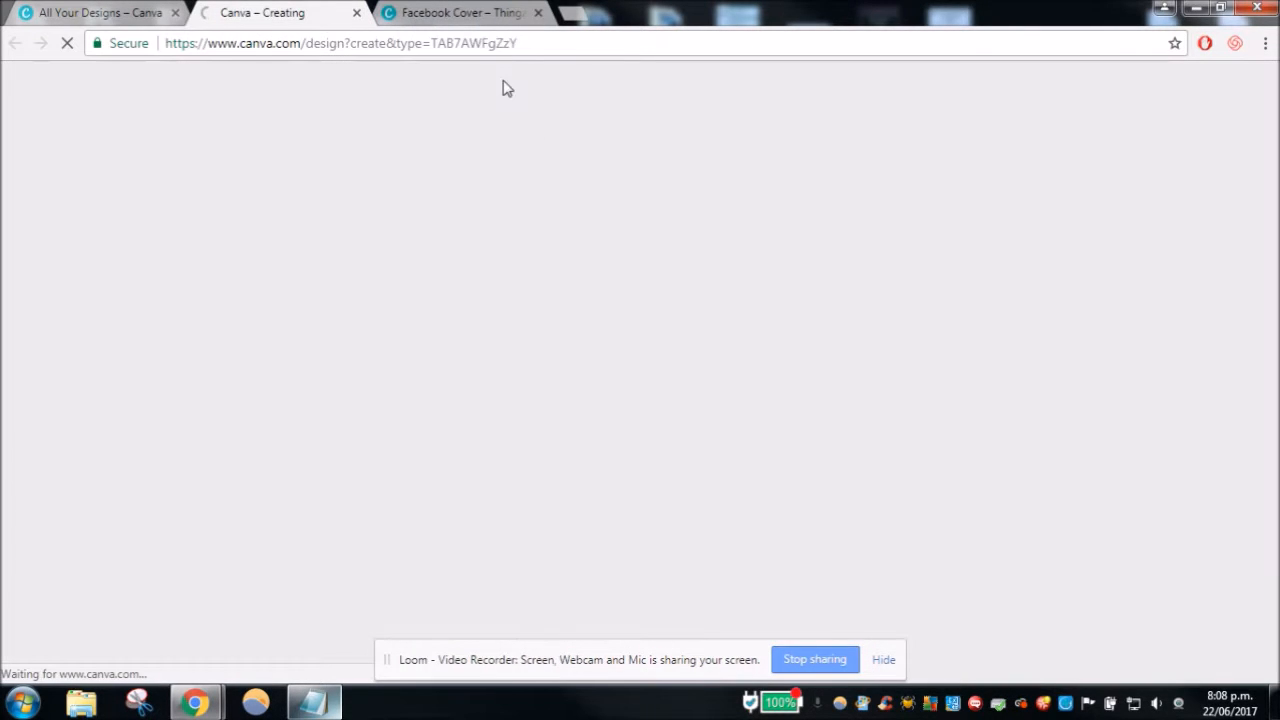
pyautogui.click(492, 15)
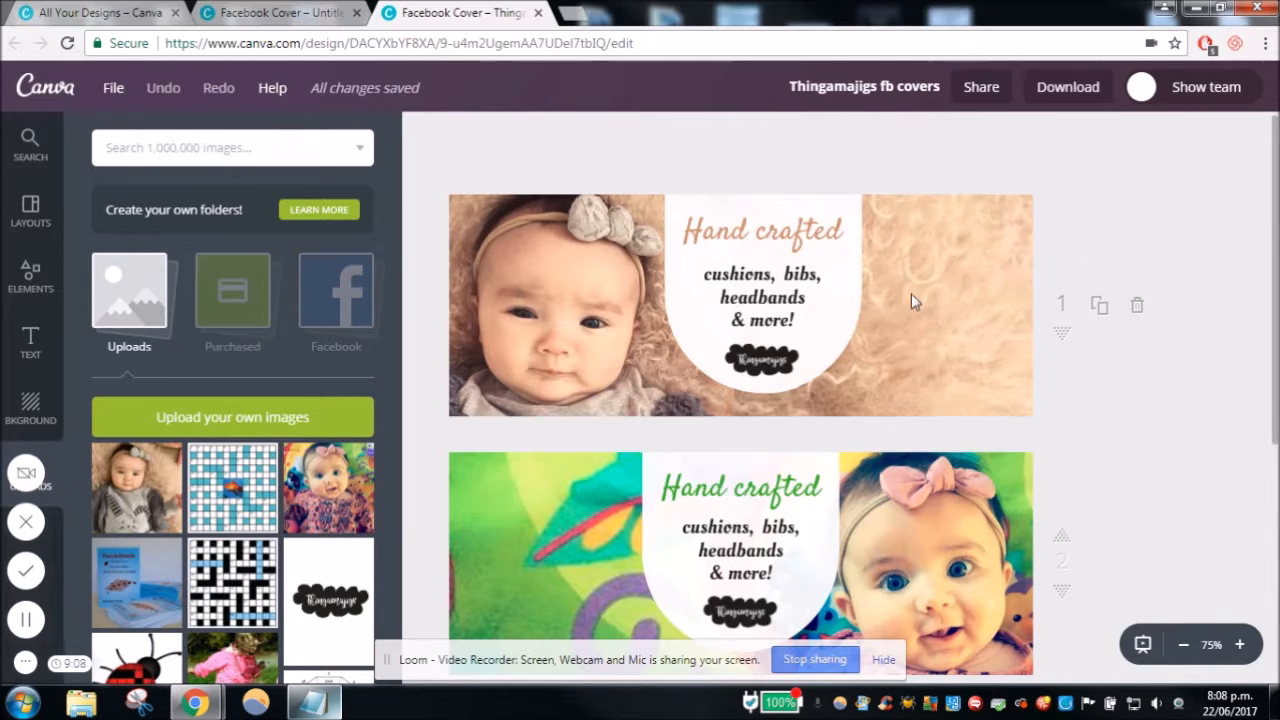
pyautogui.click(280, 13)
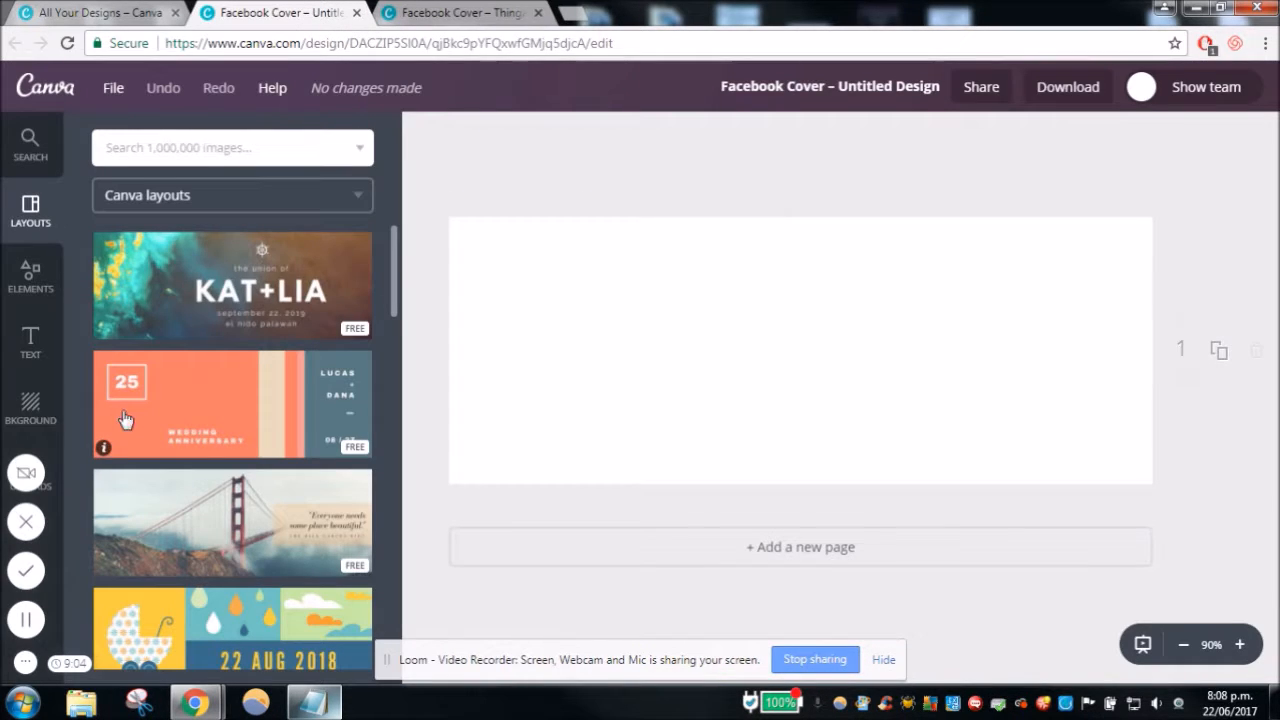
# - Add the uploaded photo of the baby in the grey top to the blank cover and enlarge it to about 596 × 596
pyautogui.click(55, 497)
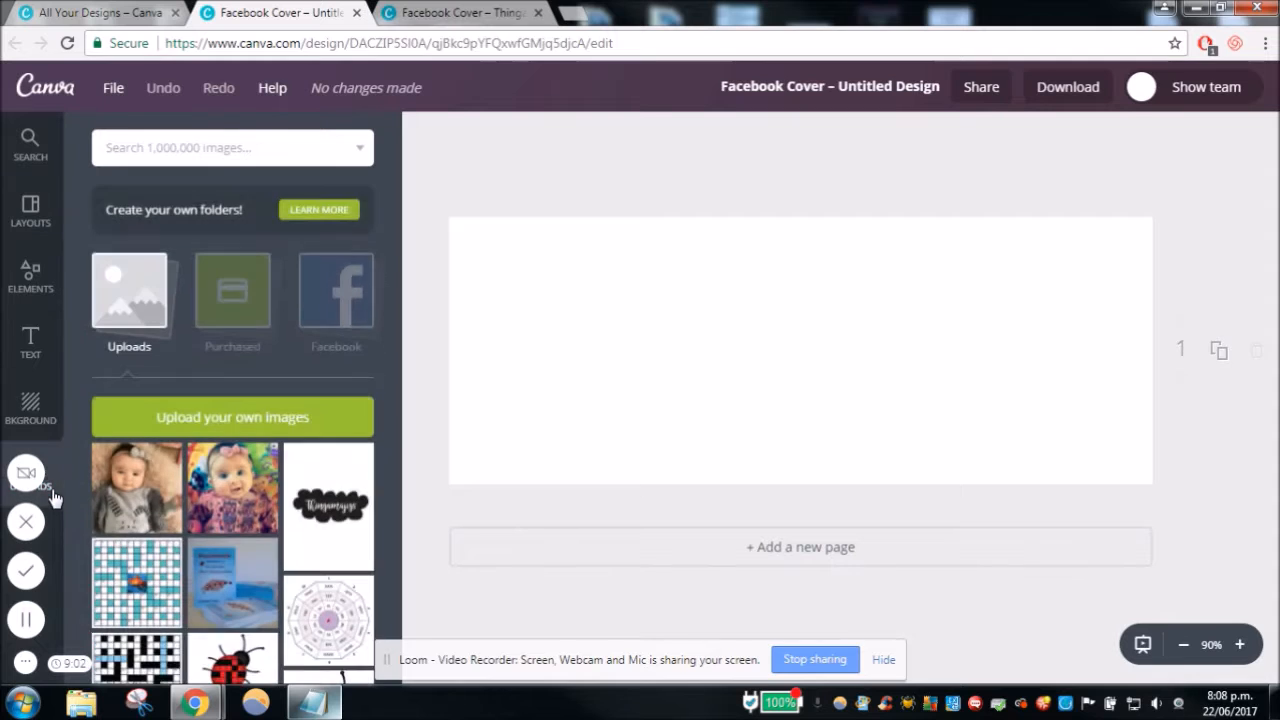
pyautogui.click(145, 492)
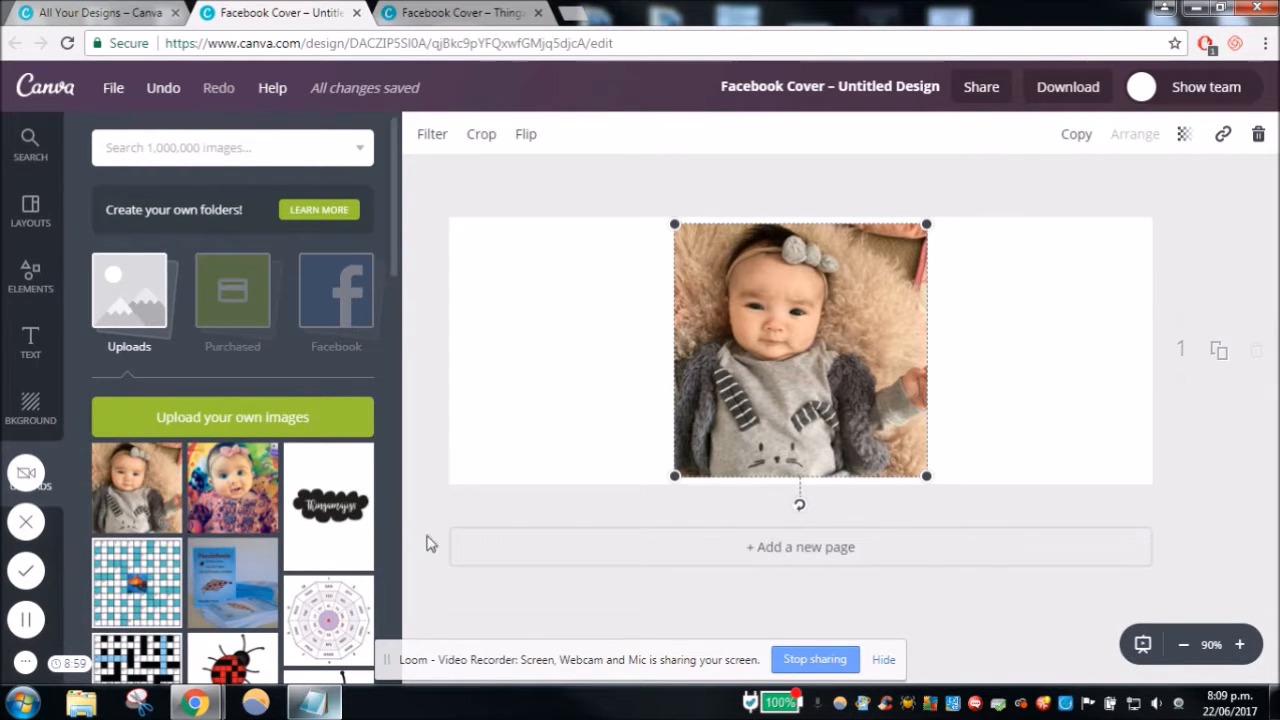
pyautogui.moveTo(863, 343); pyautogui.dragTo(835, 374)
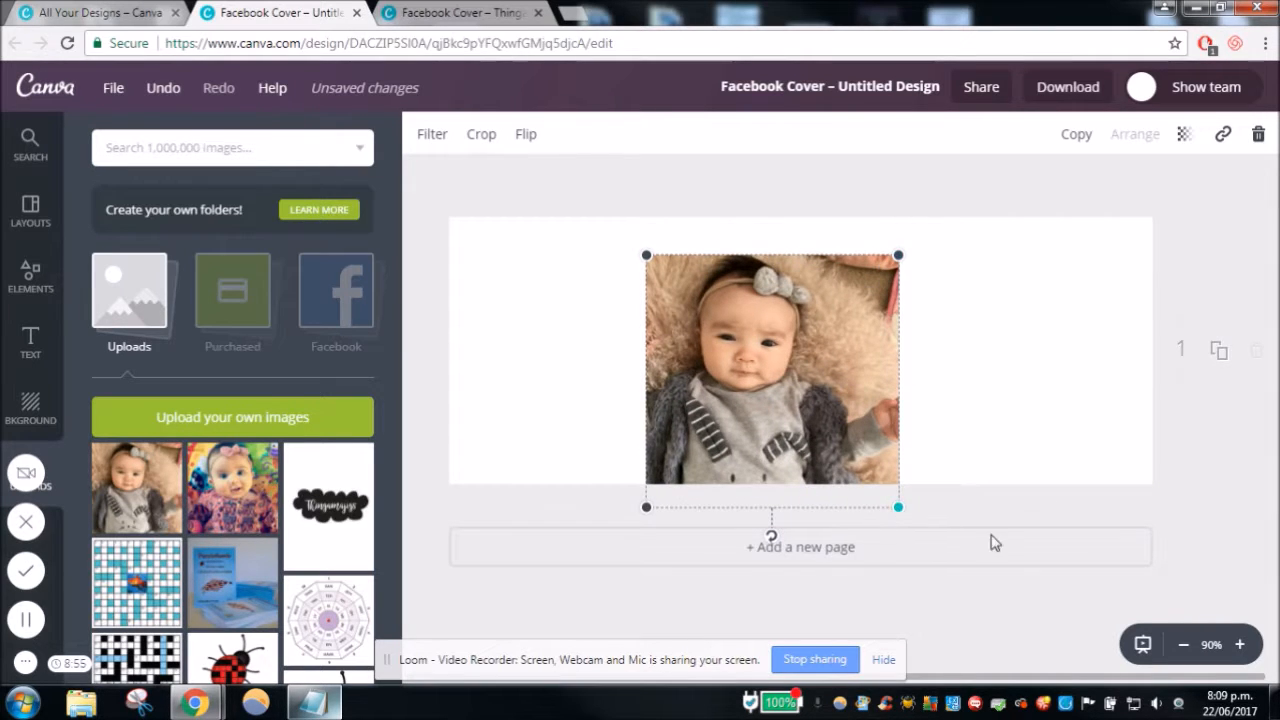
pyautogui.moveTo(898, 507); pyautogui.dragTo(1071, 680)
pyautogui.moveTo(1090, 247); pyautogui.dragTo(1178, 207)
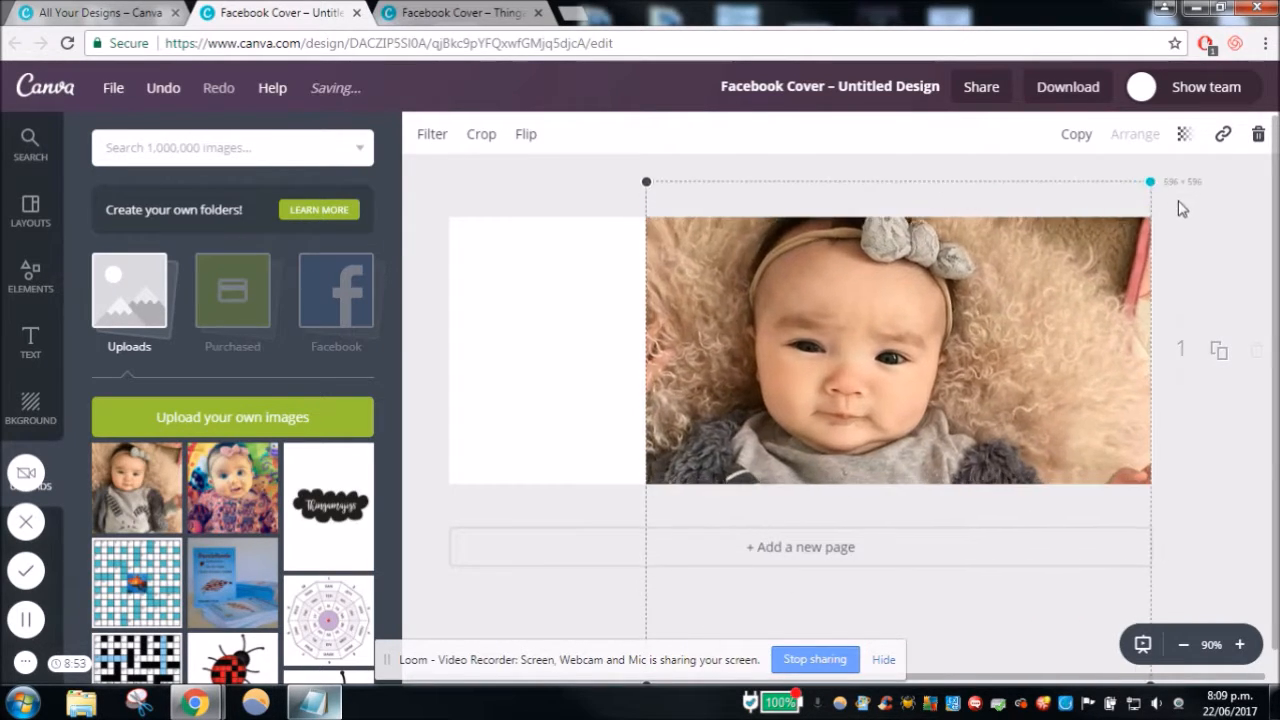
# - Shrink the baby photo slightly and position it over the left part of the cover, comparing it with the finished cover design
pyautogui.moveTo(1106, 300); pyautogui.dragTo(986, 379)
pyautogui.moveTo(1067, 194); pyautogui.dragTo(1051, 206)
pyautogui.moveTo(964, 446); pyautogui.dragTo(837, 423)
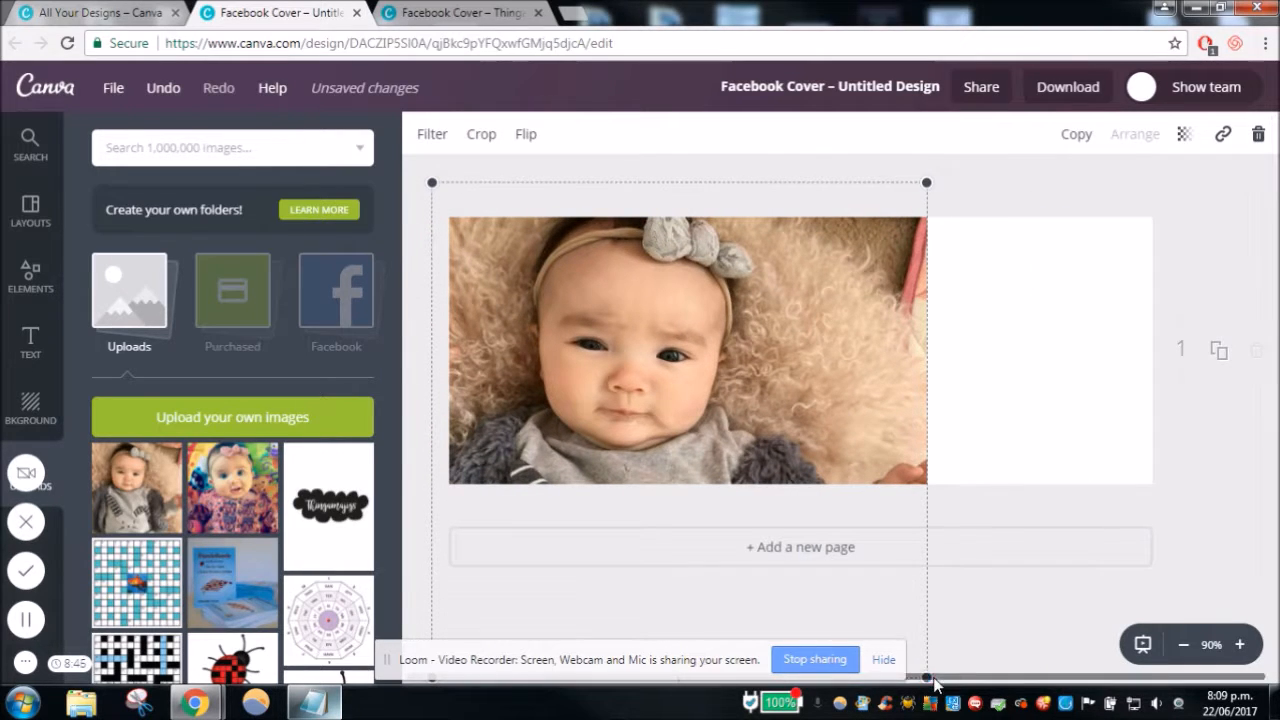
pyautogui.moveTo(903, 269); pyautogui.dragTo(842, 346)
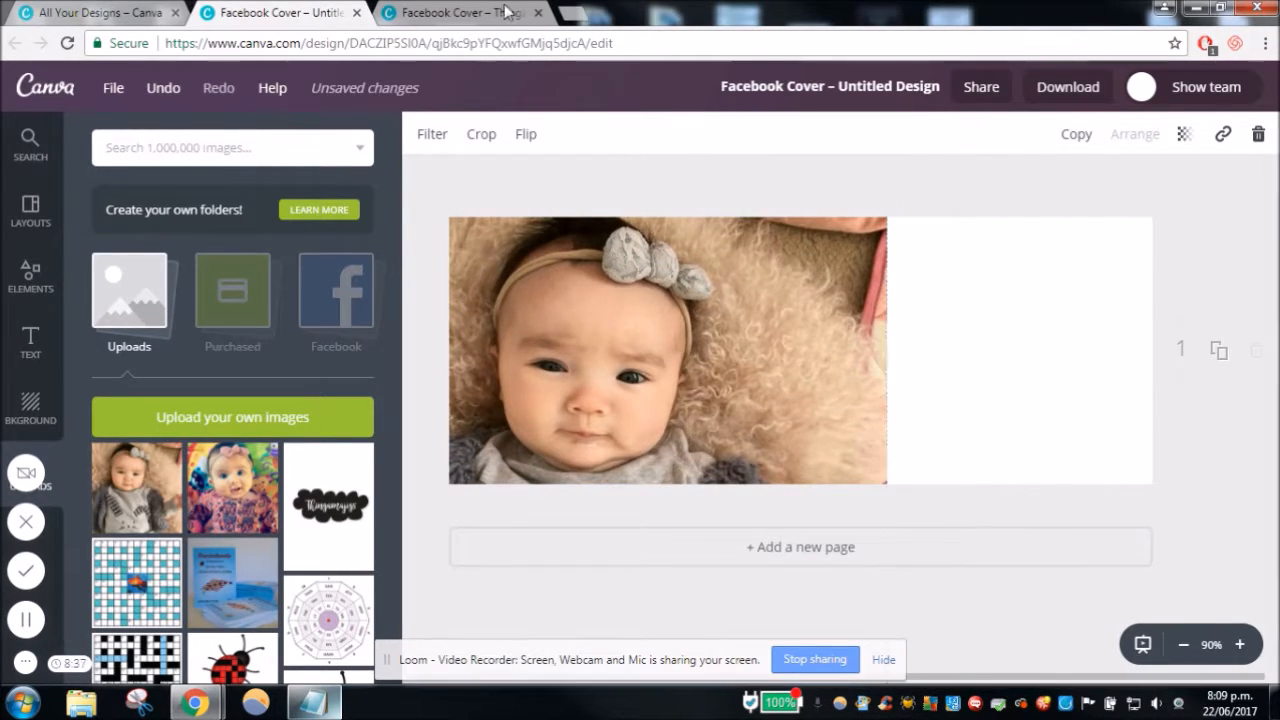
pyautogui.click(457, 12)
pyautogui.click(277, 10)
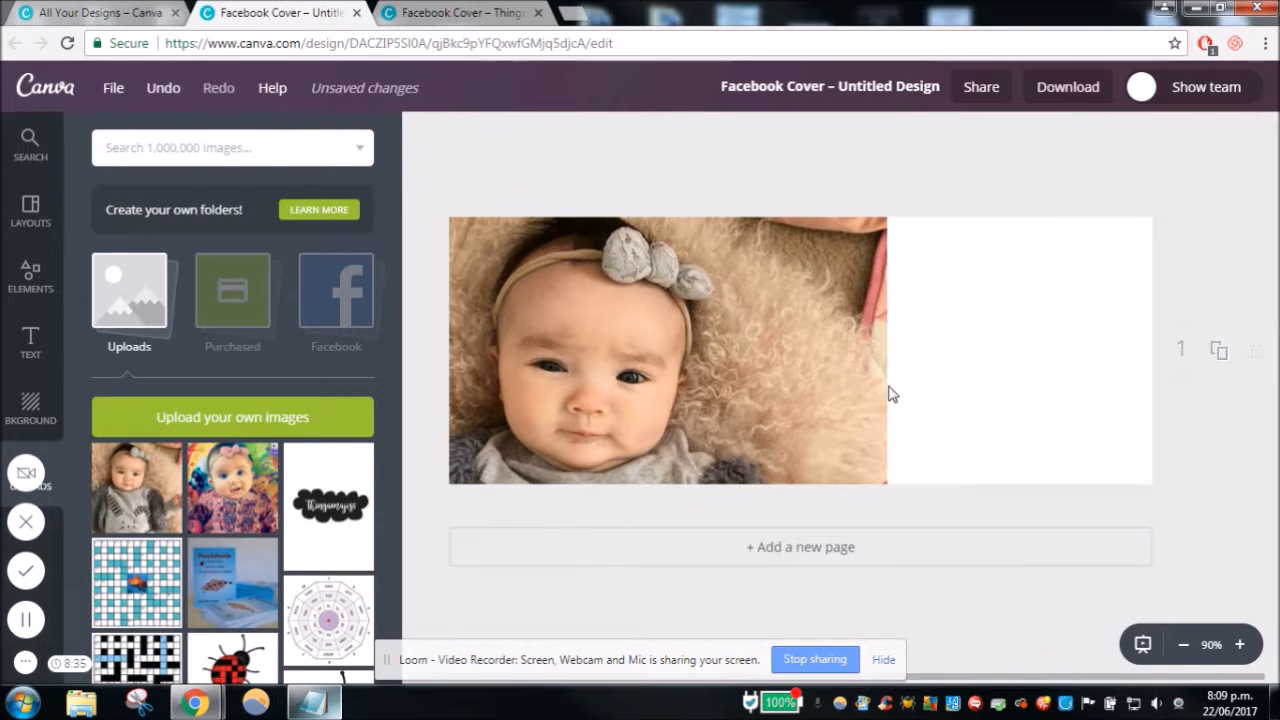
# - Apply the Whimsical filter to the baby photo
pyautogui.click(779, 298)
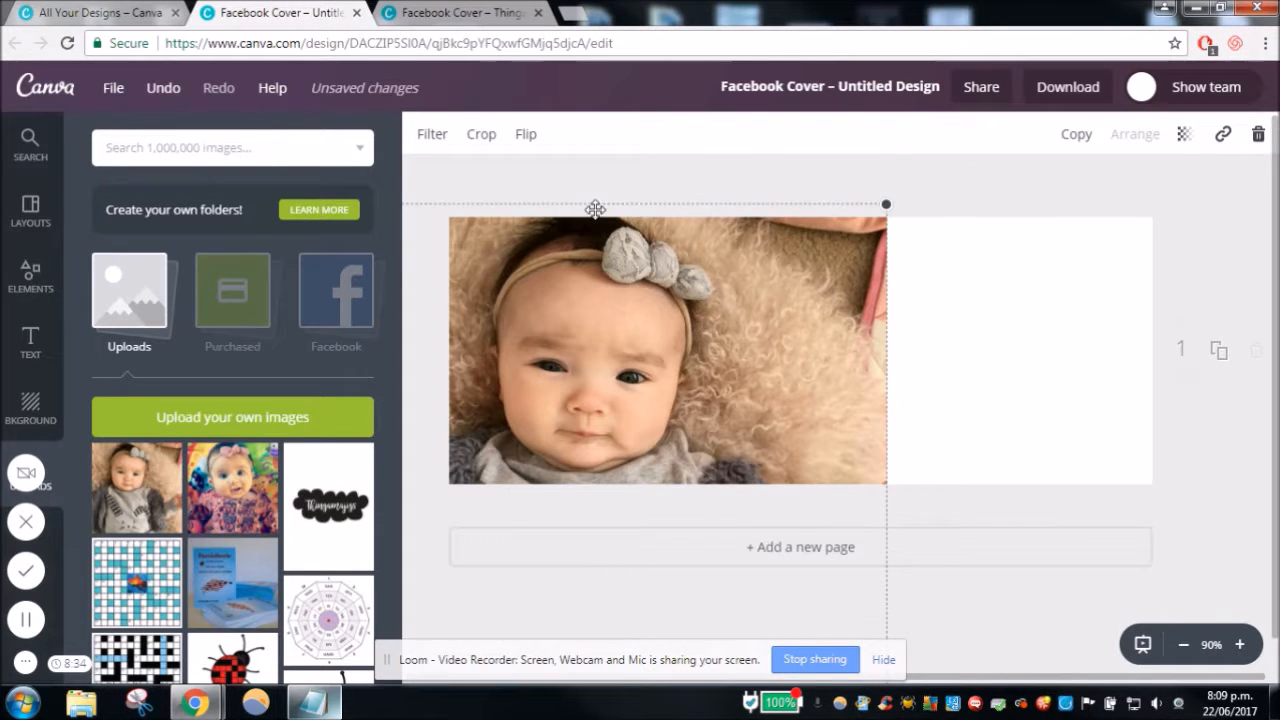
pyautogui.click(432, 136)
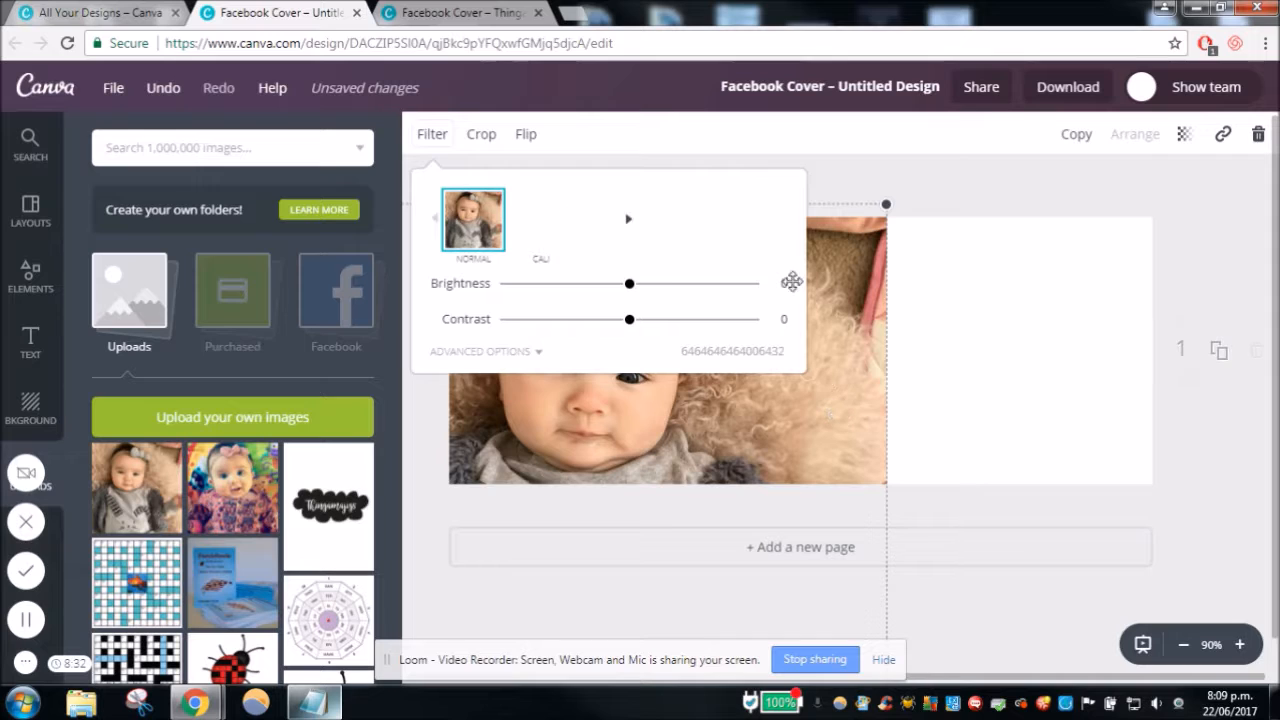
pyautogui.click(784, 224)
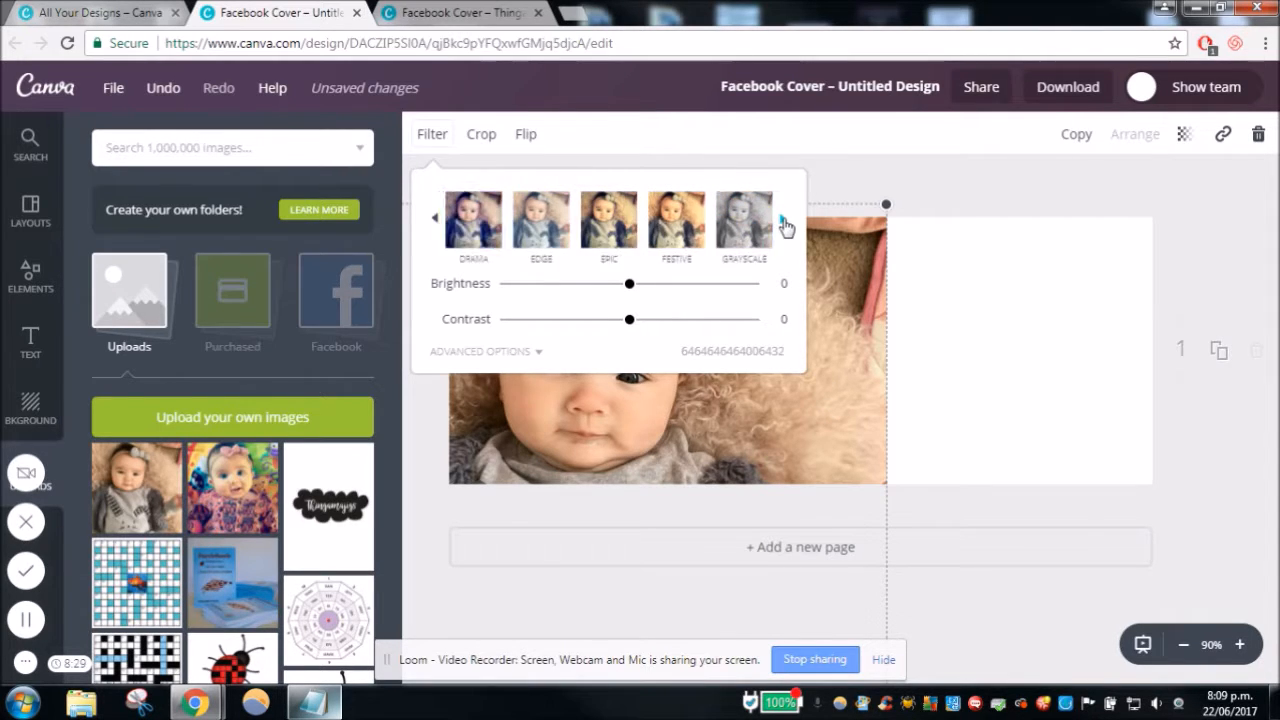
pyautogui.click(784, 224)
pyautogui.click(784, 224)
pyautogui.click(784, 224)
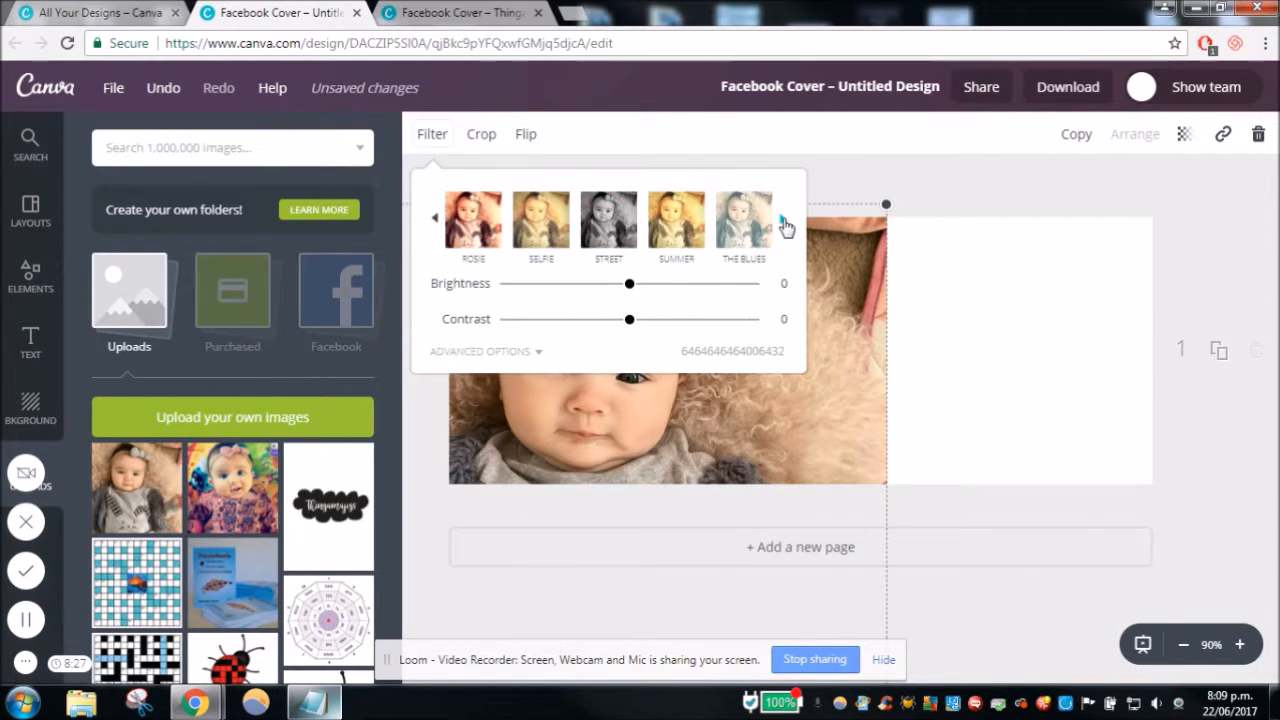
pyautogui.click(784, 224)
pyautogui.click(608, 220)
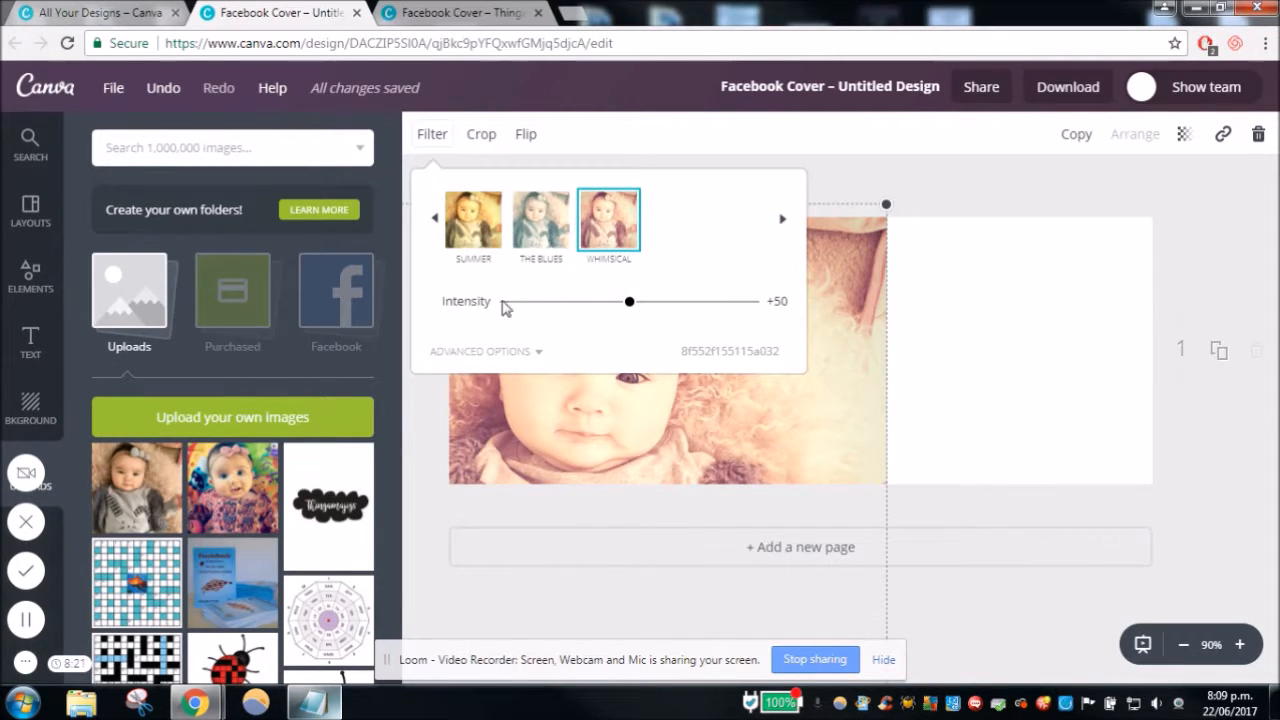
# - Try a strong Whimsical intensity of 94, then reduce it to about 6
pyautogui.click(738, 305)
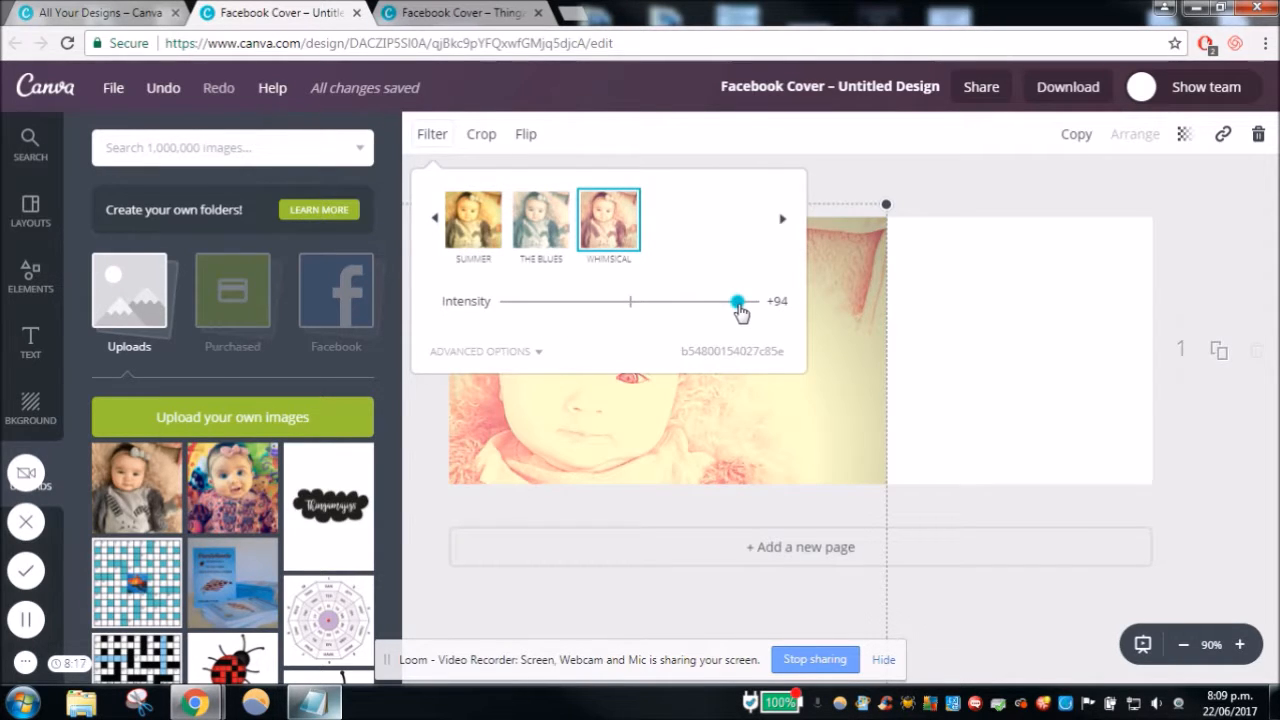
pyautogui.moveTo(737, 303); pyautogui.dragTo(523, 311)
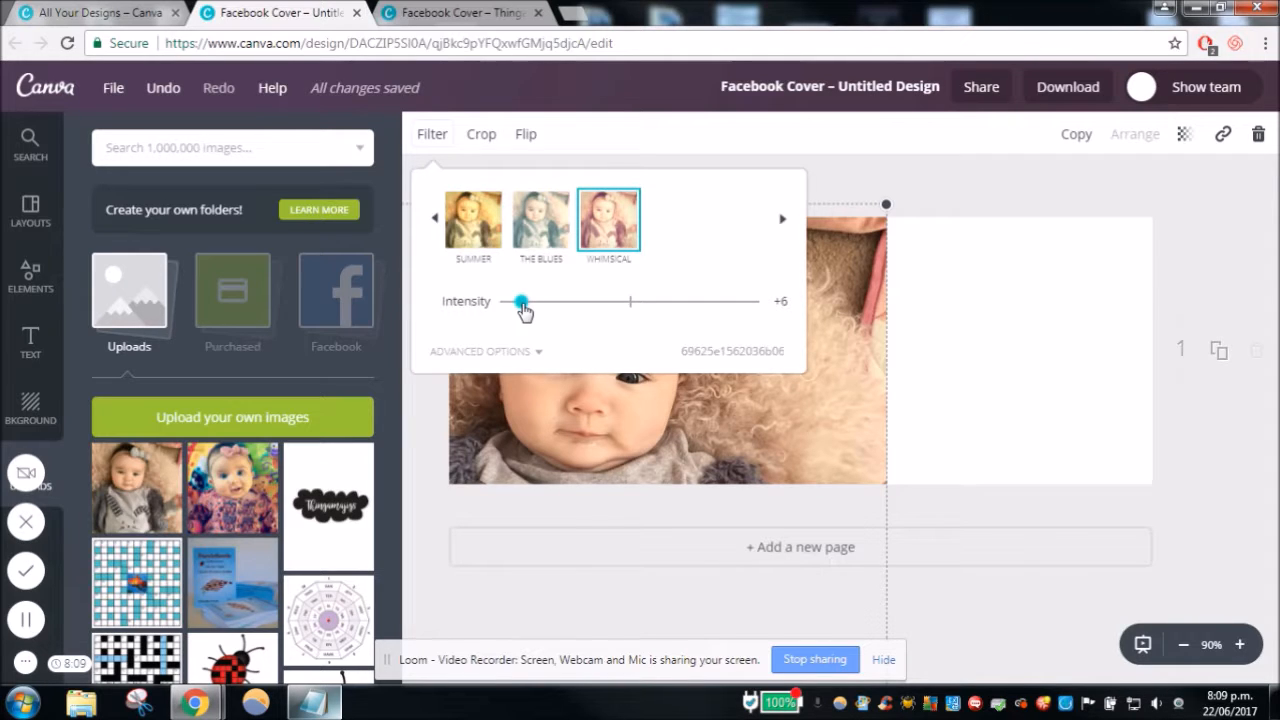
pyautogui.moveTo(526, 313); pyautogui.dragTo(529, 313)
pyautogui.click(1216, 261)
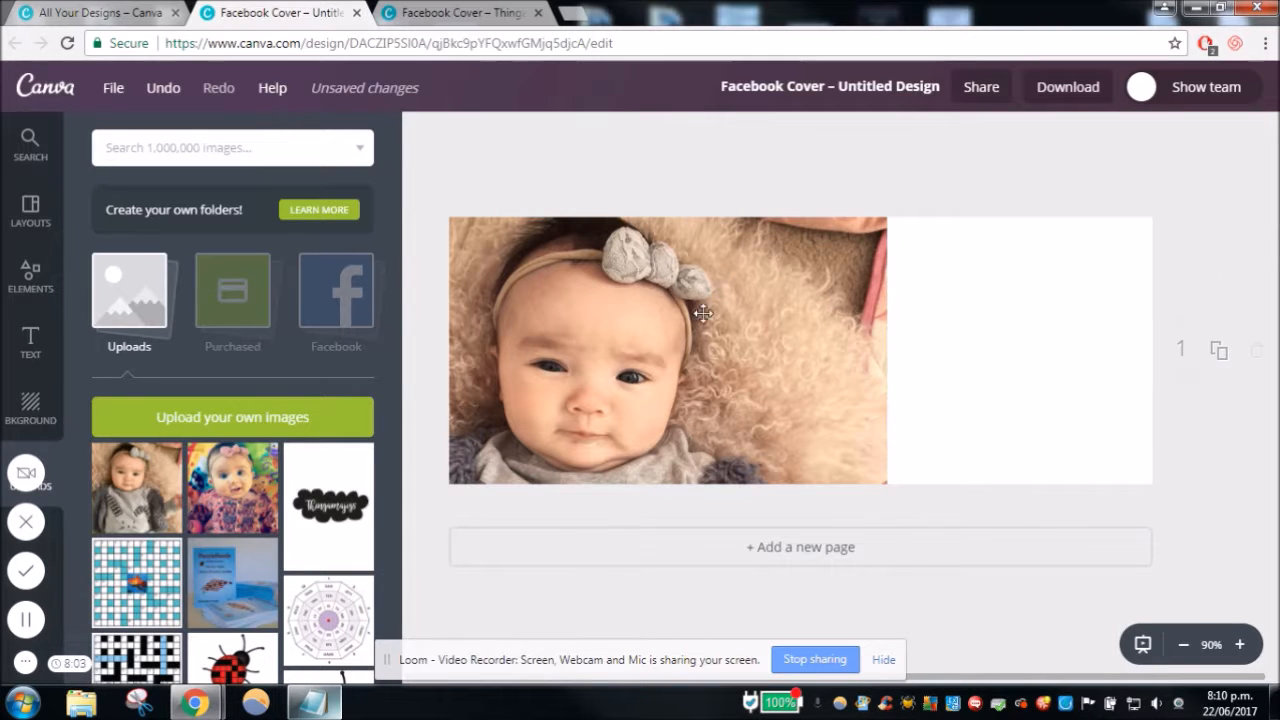
# - Undo the last change to the baby photo and redo it
pyautogui.click(183, 92)
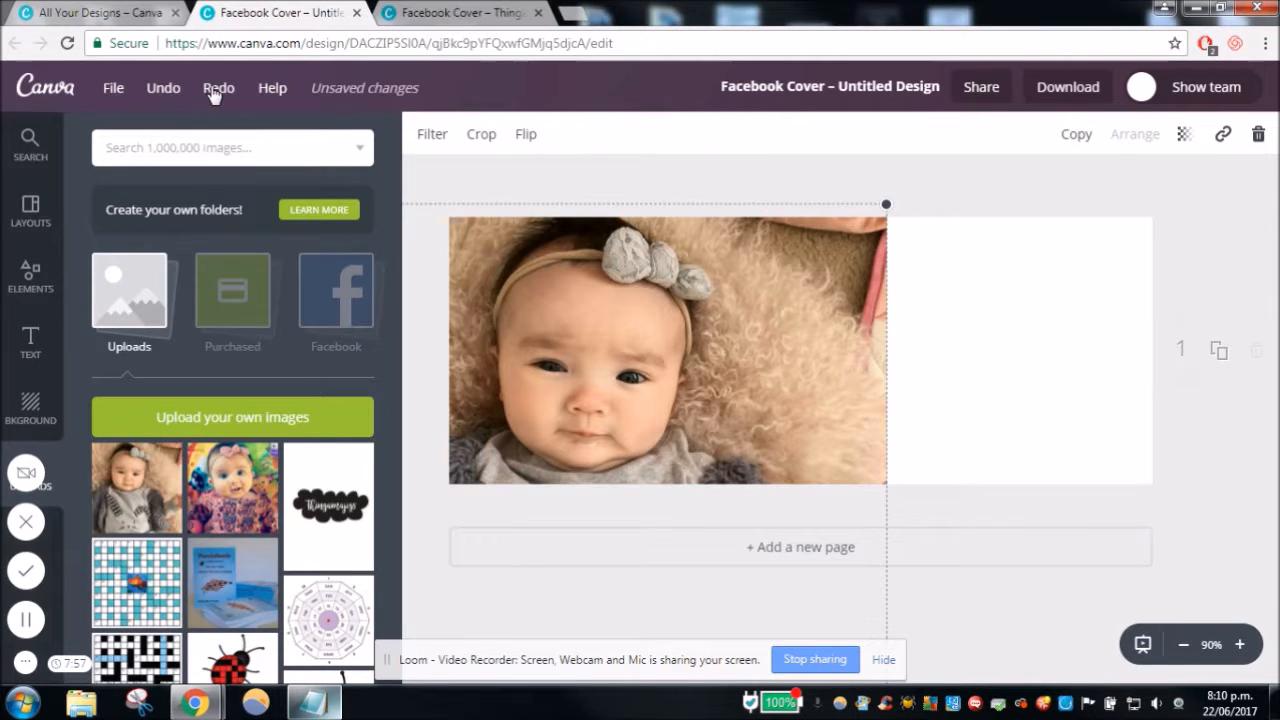
pyautogui.click(213, 92)
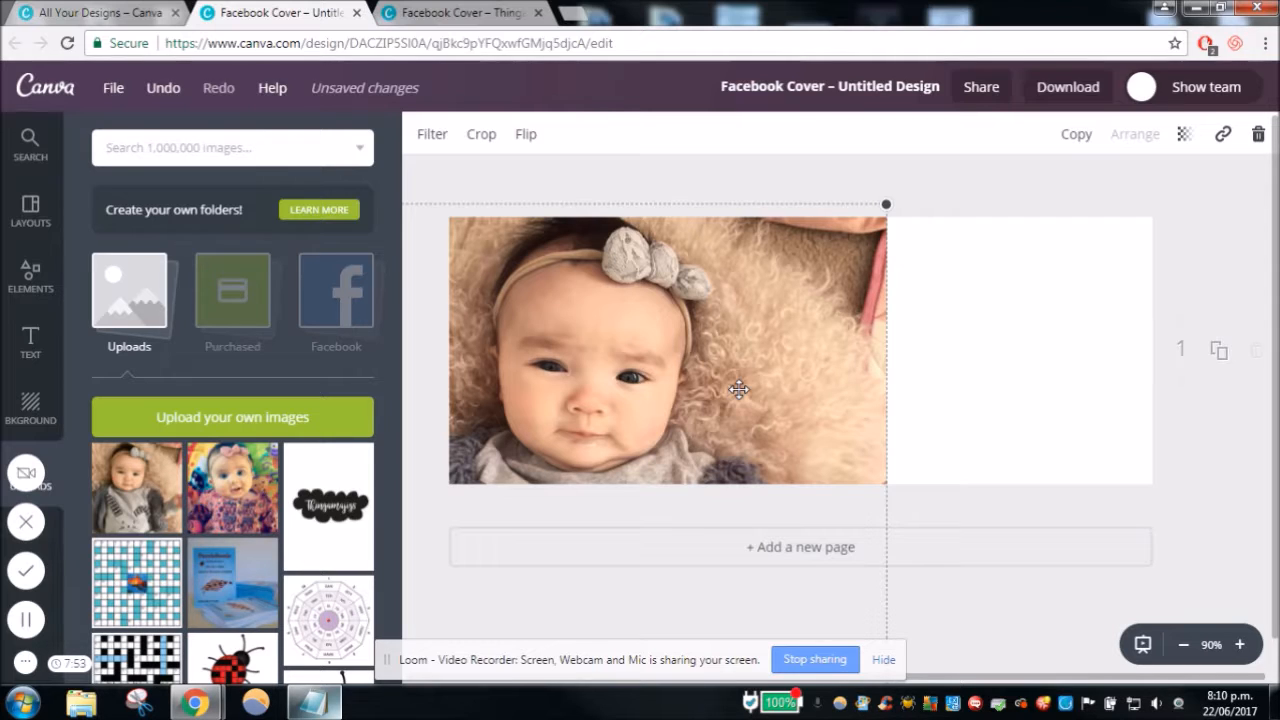
# - Shift the baby photo slightly left, duplicate it, and move the copy further right on the cover
pyautogui.moveTo(754, 358); pyautogui.dragTo(739, 358)
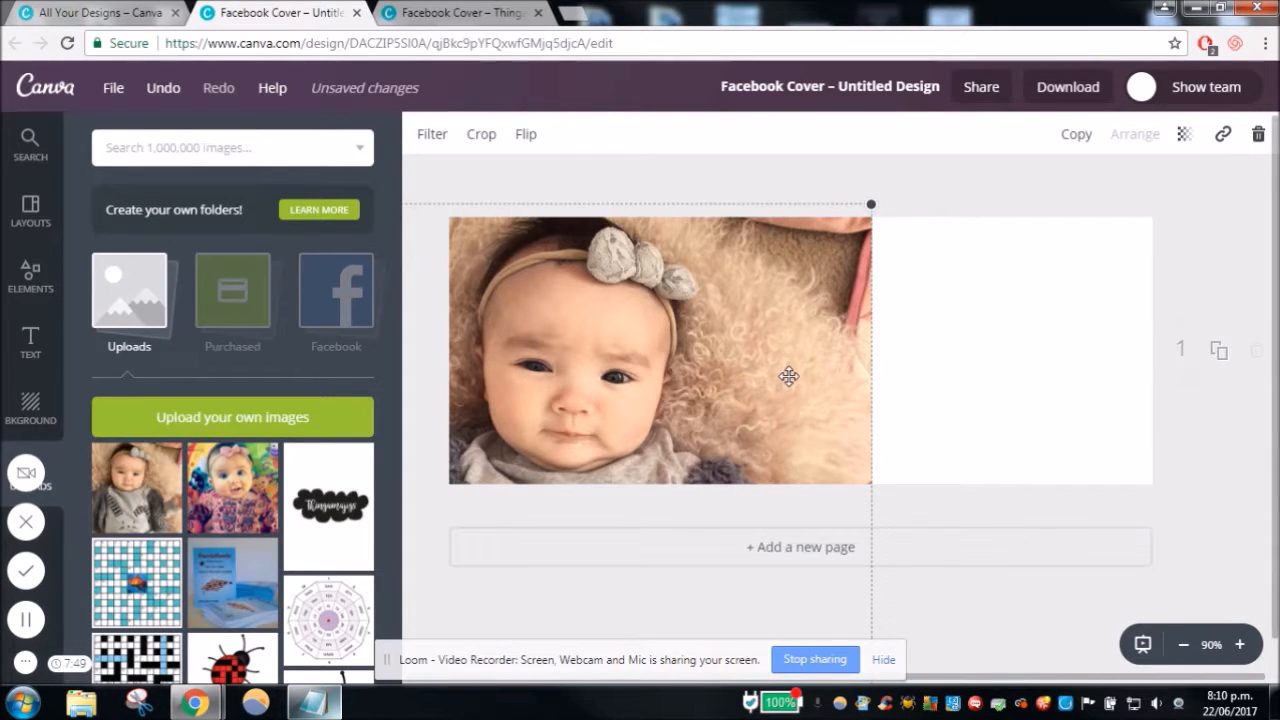
pyautogui.click(1080, 134)
pyautogui.moveTo(797, 413); pyautogui.dragTo(901, 370)
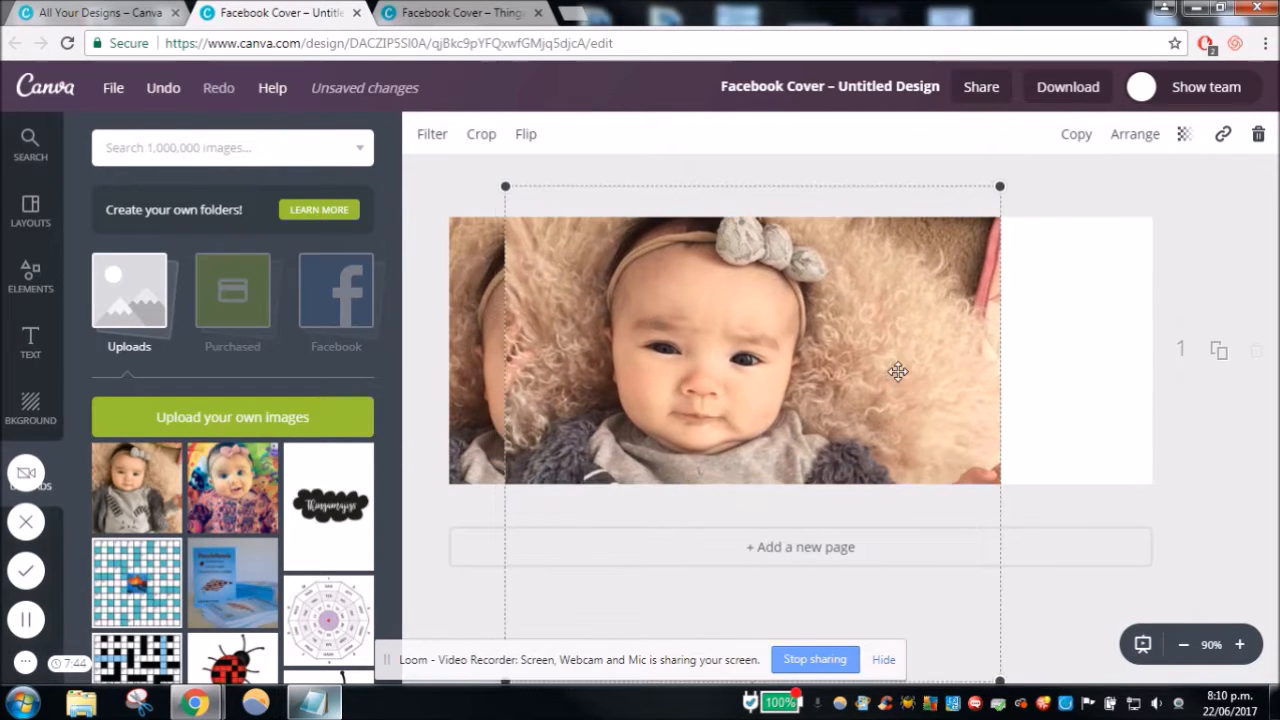
# - Enlarge the copied photo well beyond the cover and place it behind the original so its fur background fills the blank right side
pyautogui.click(1185, 650)
pyautogui.click(1185, 650)
pyautogui.click(1185, 650)
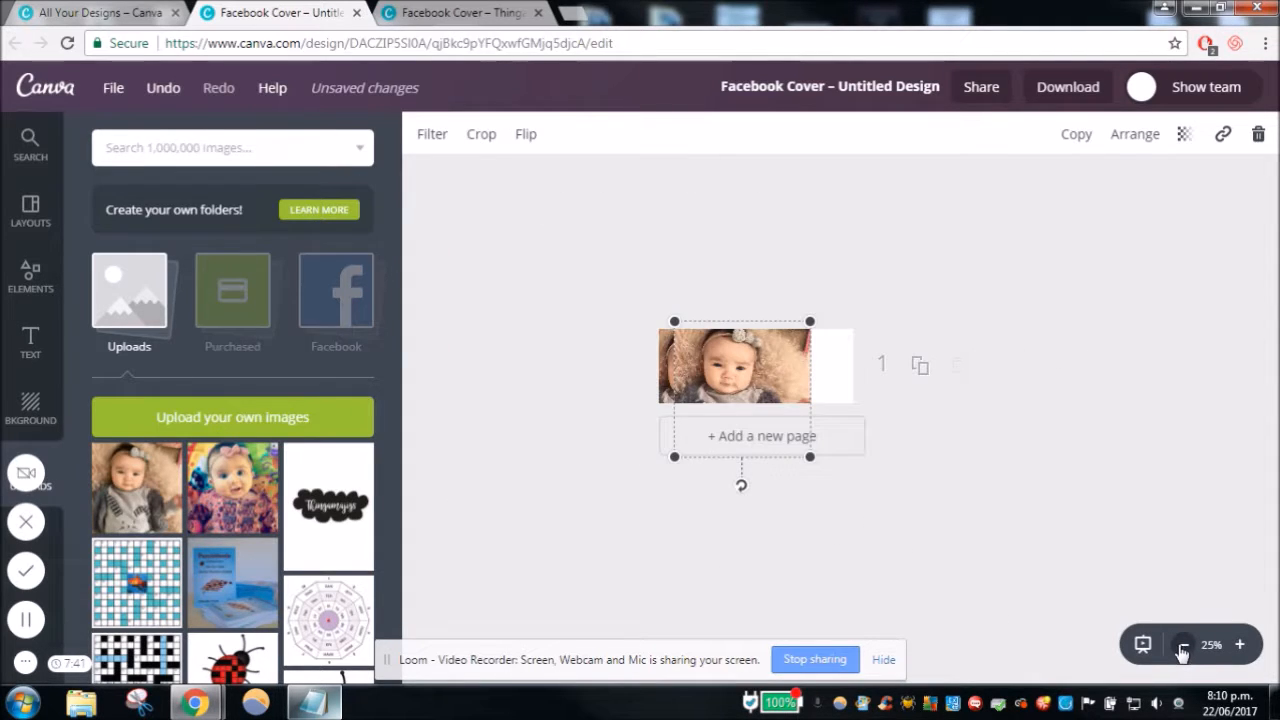
pyautogui.click(1182, 646)
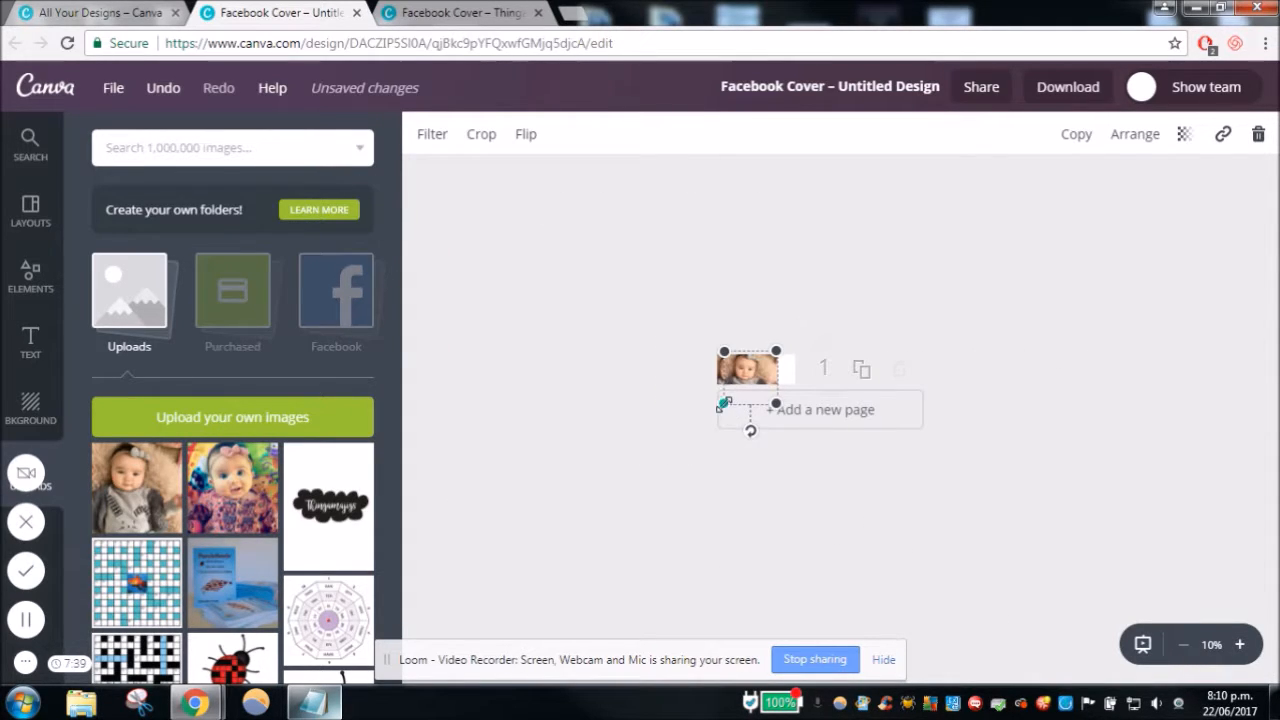
pyautogui.moveTo(722, 406); pyautogui.dragTo(650, 478)
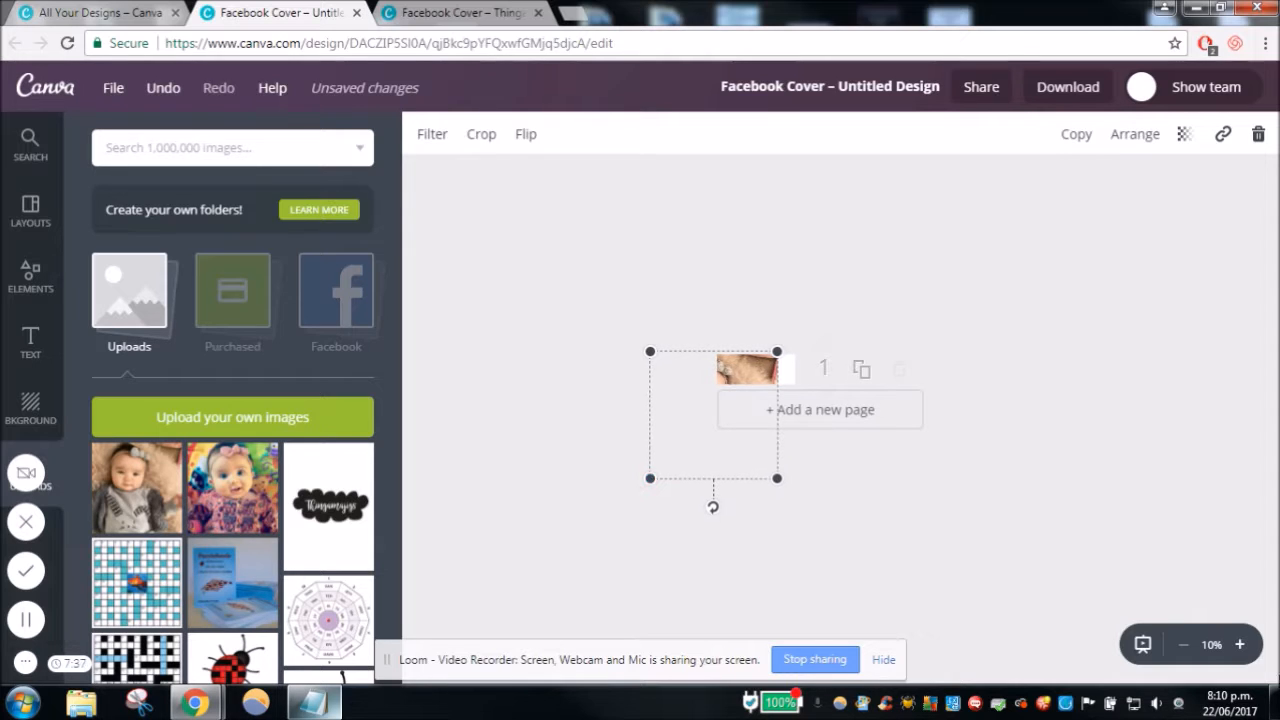
pyautogui.click(1240, 645)
pyautogui.moveTo(823, 318); pyautogui.dragTo(900, 248)
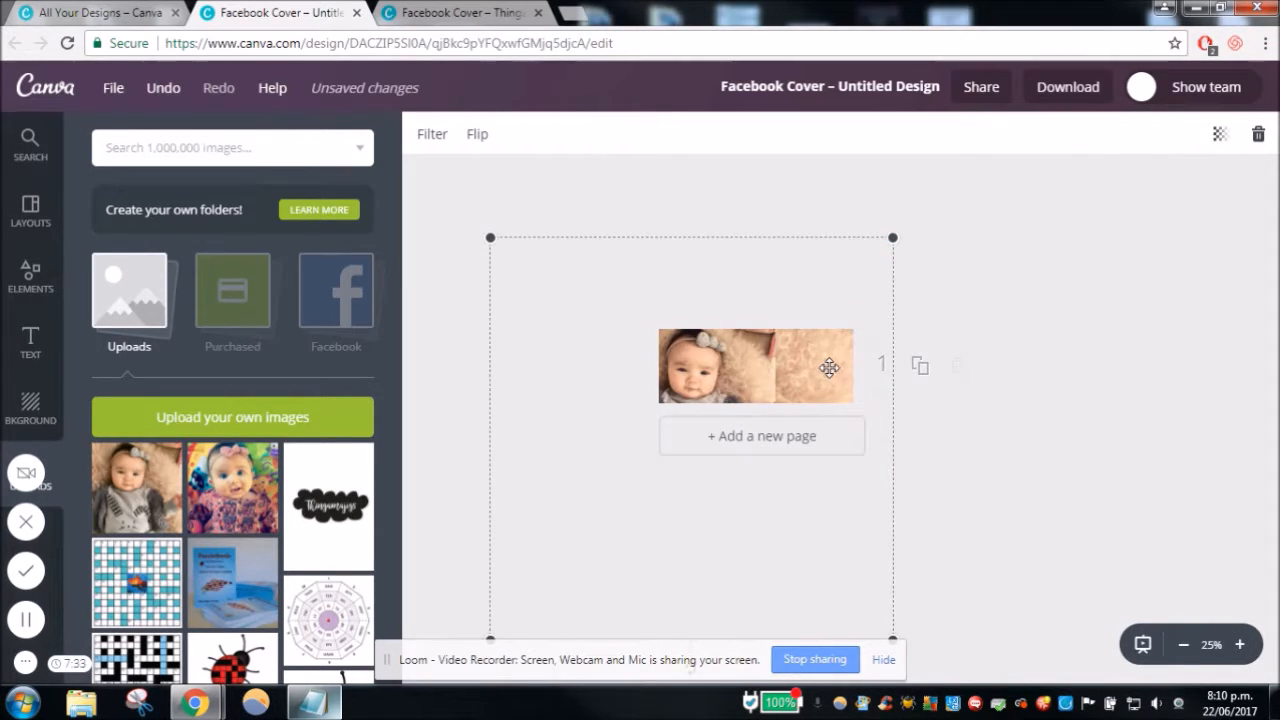
pyautogui.moveTo(821, 369)
pyautogui.mouseDown()
pyautogui.moveTo(808, 368)
pyautogui.moveTo(853, 350)
pyautogui.moveTo(829, 357)
pyautogui.mouseUp()
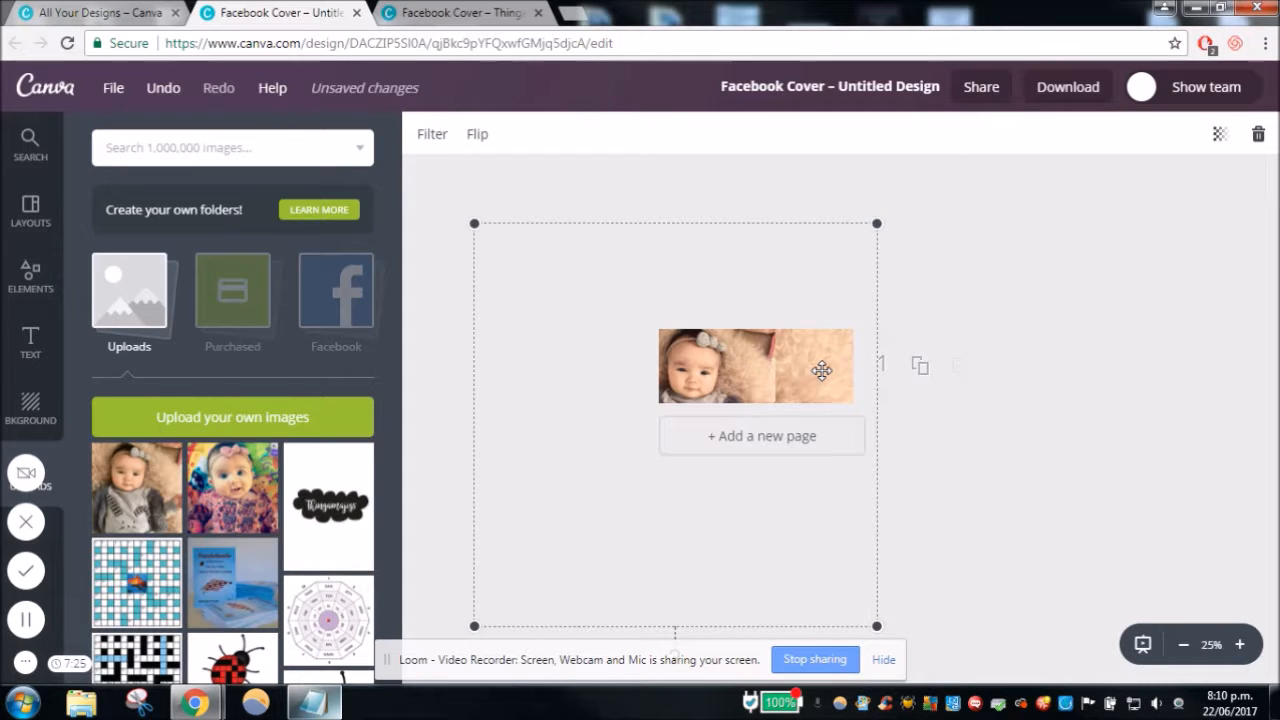
pyautogui.click(1036, 407)
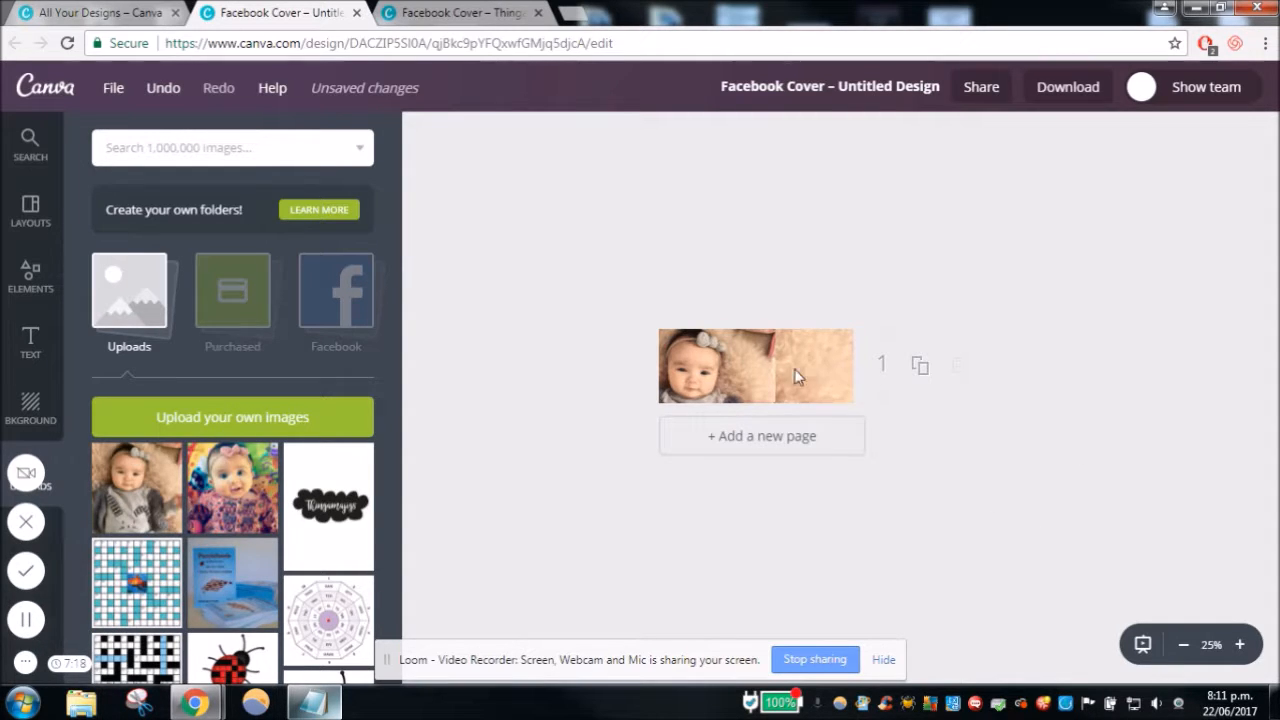
# - Crop the original baby photo to include more of its upper-left area while trimming its right side, removing the pink item beside the fur
pyautogui.click(1240, 645)
pyautogui.click(1240, 645)
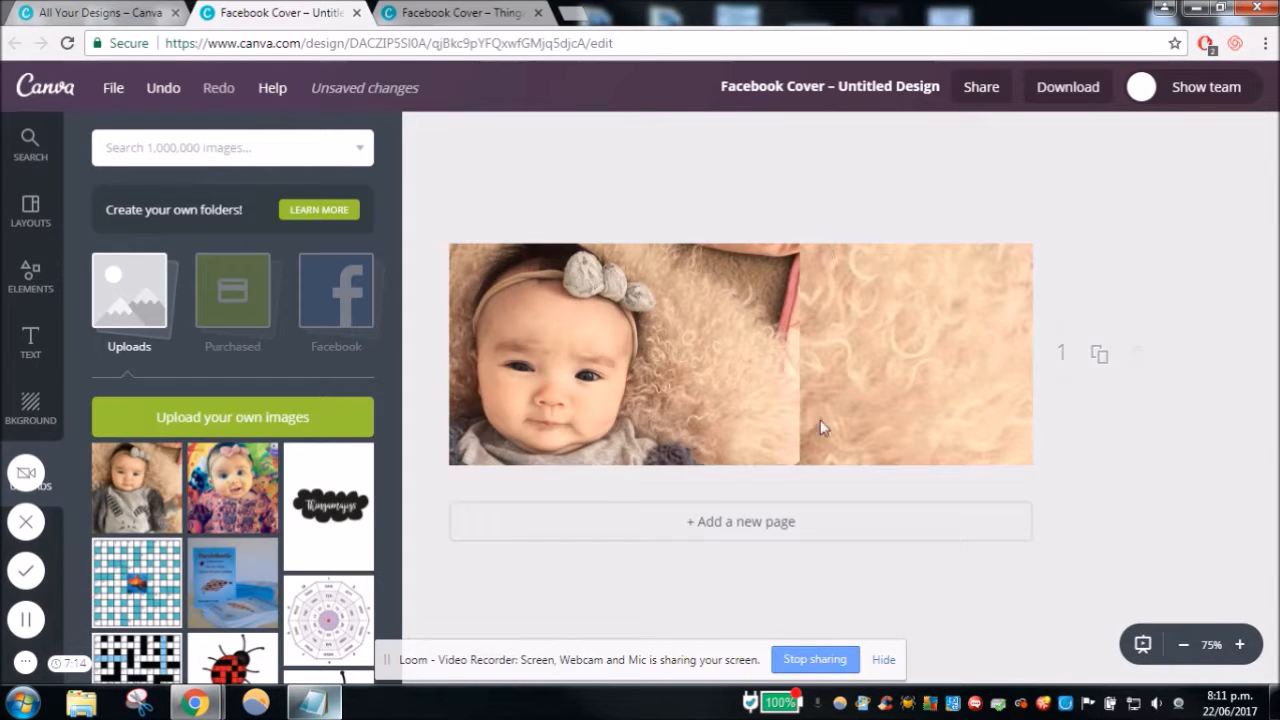
pyautogui.click(640, 291)
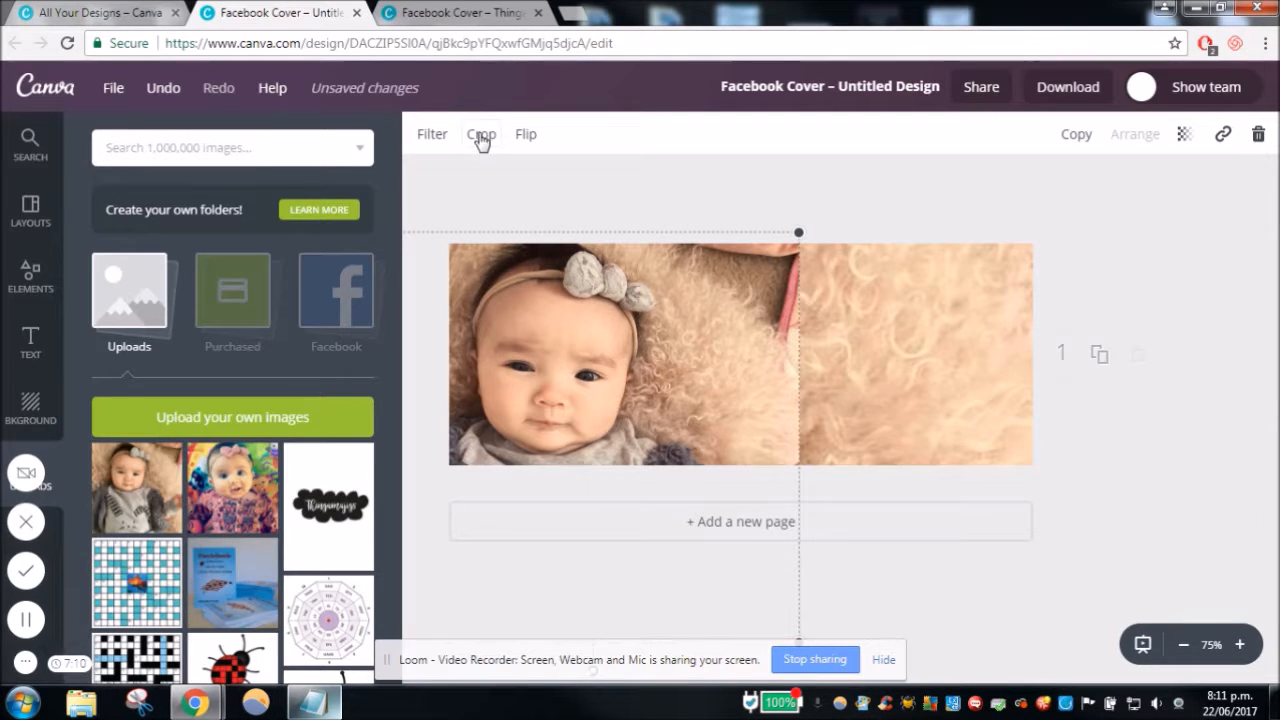
pyautogui.click(480, 138)
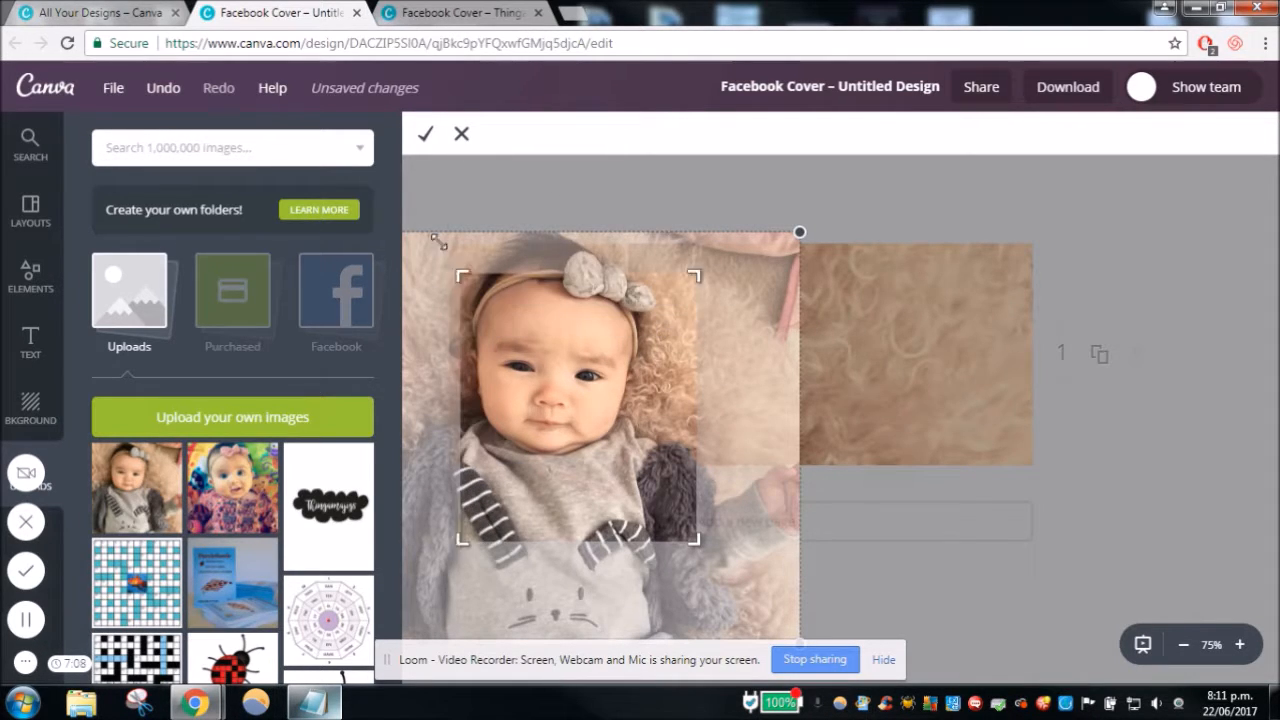
pyautogui.moveTo(439, 242); pyautogui.dragTo(399, 218)
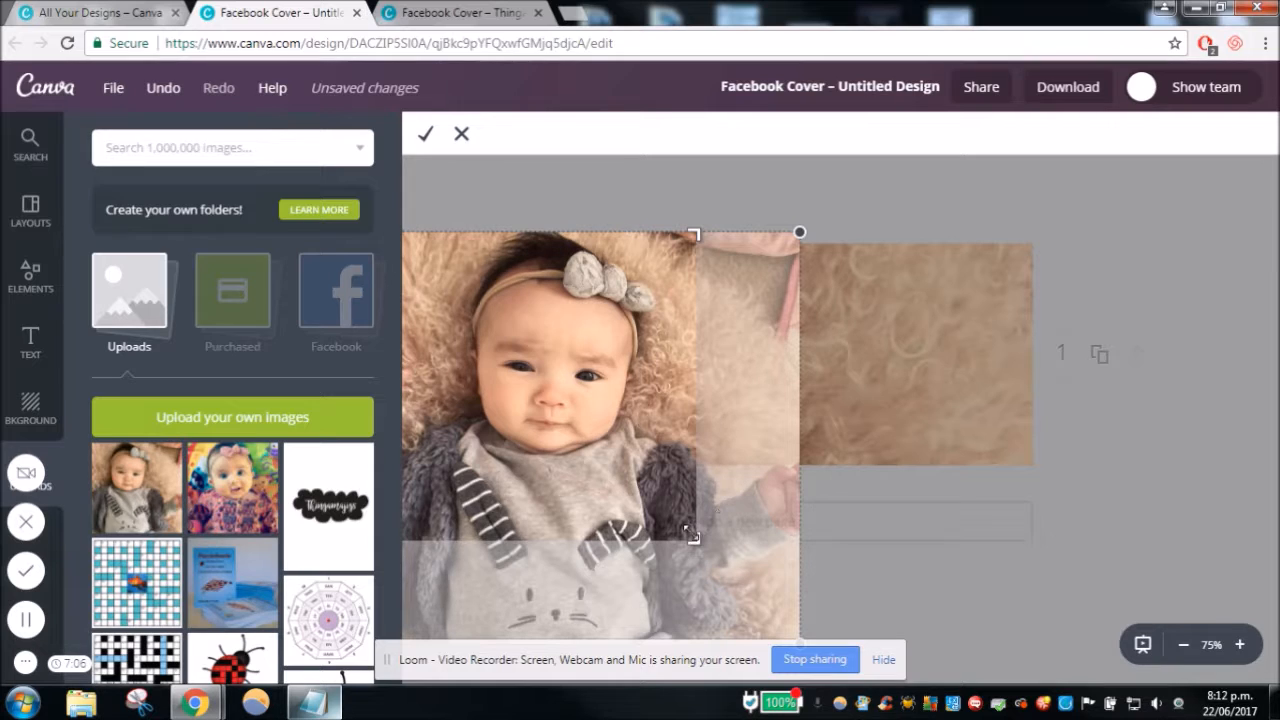
pyautogui.moveTo(689, 531); pyautogui.dragTo(689, 577)
pyautogui.moveTo(699, 551); pyautogui.dragTo(687, 549)
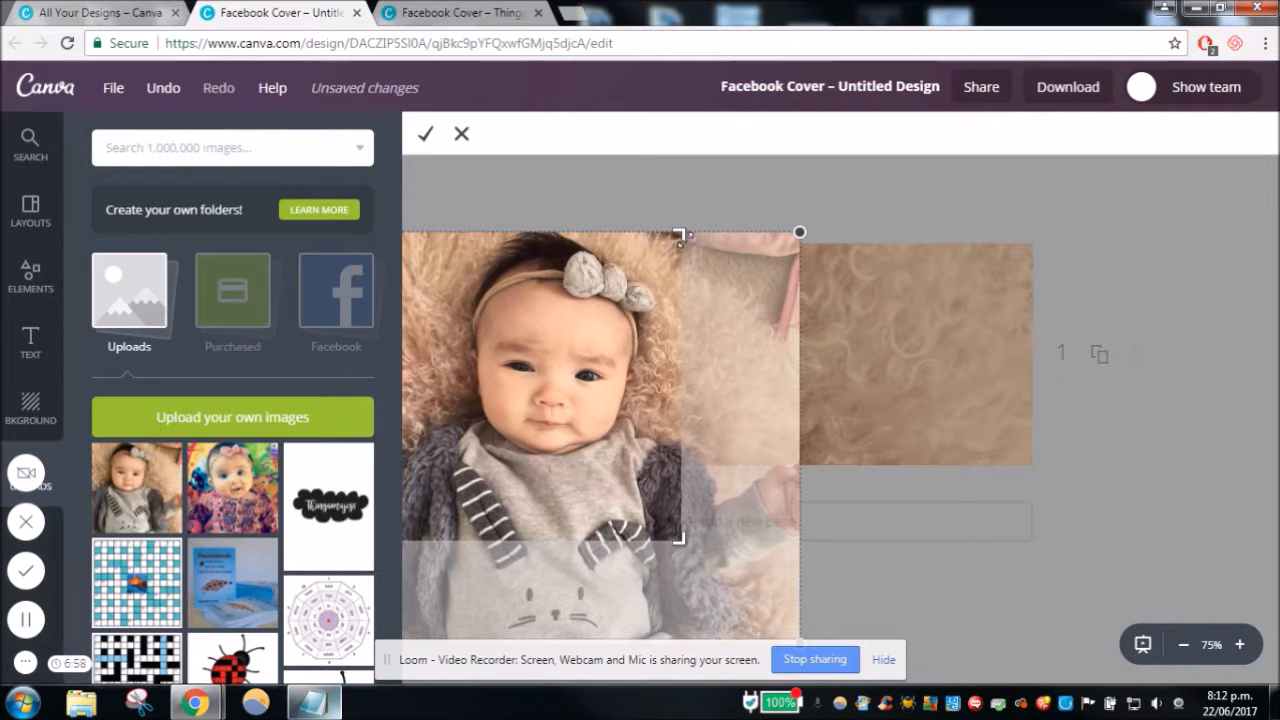
pyautogui.moveTo(680, 537); pyautogui.dragTo(686, 540)
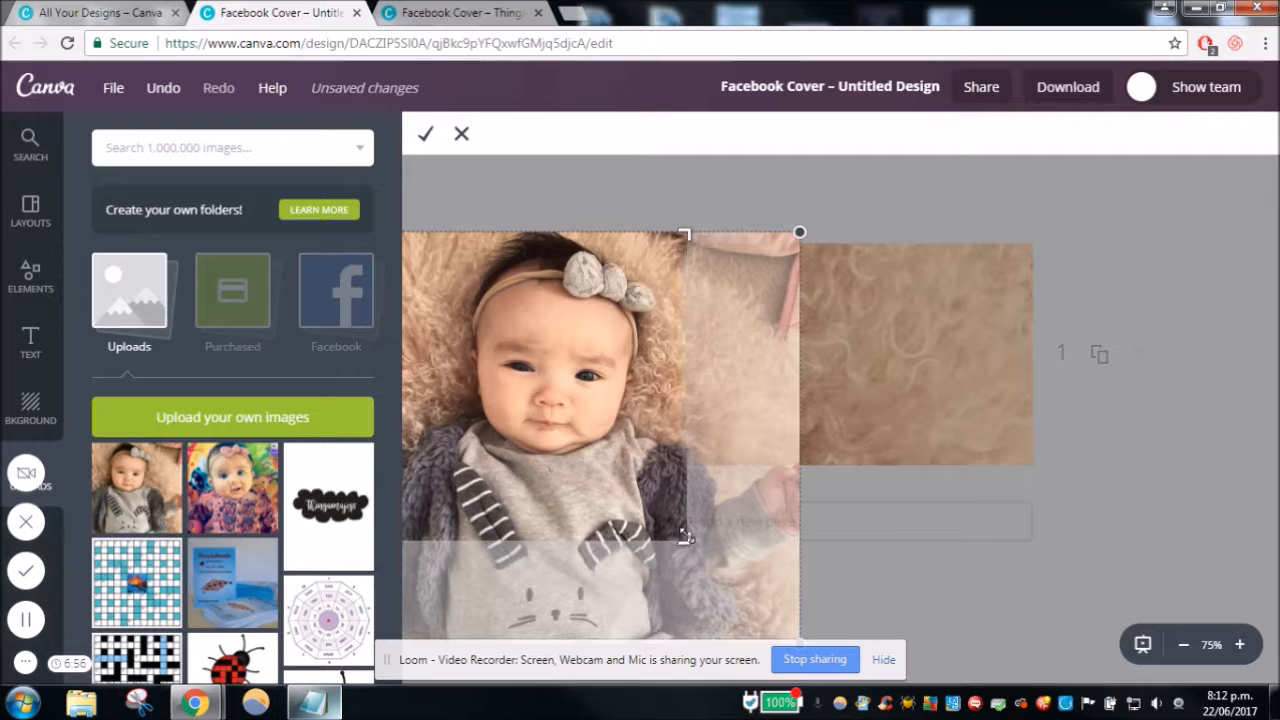
pyautogui.click(425, 137)
pyautogui.click(843, 222)
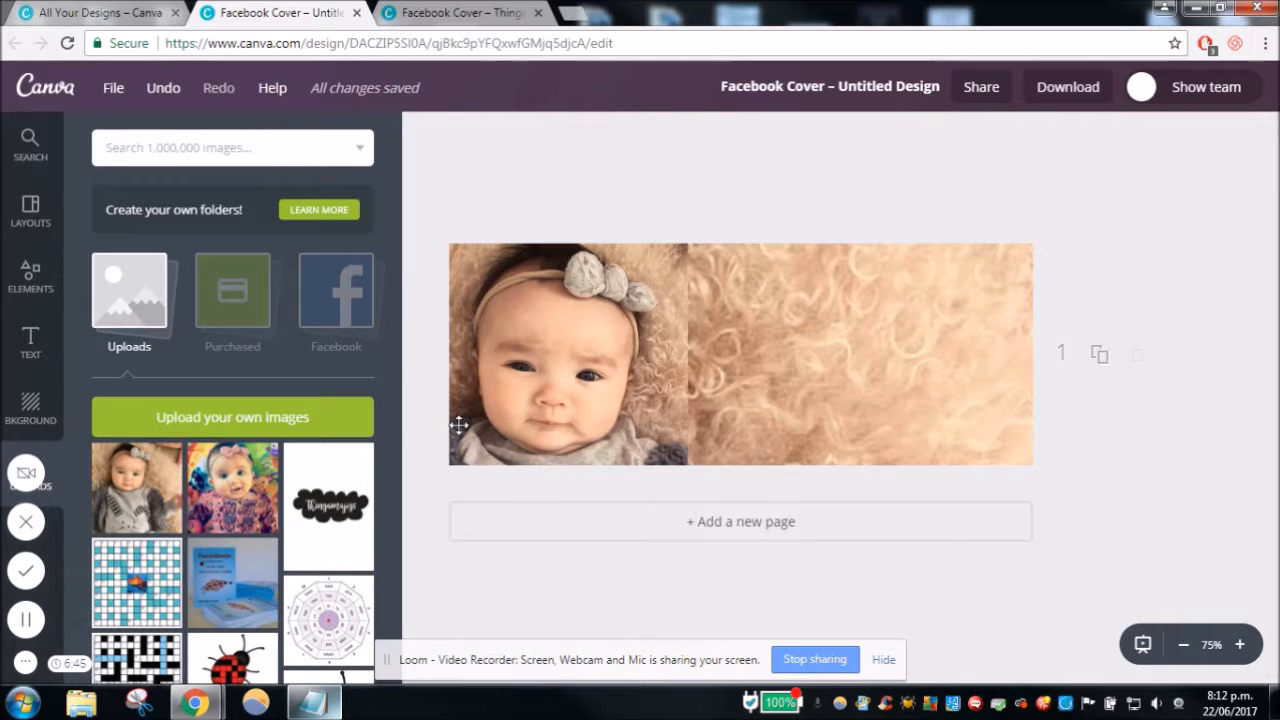
# - Add the flat-topped shape with a rounded bottom from the Shapes elements to the cover and enlarge it
pyautogui.click(40, 280)
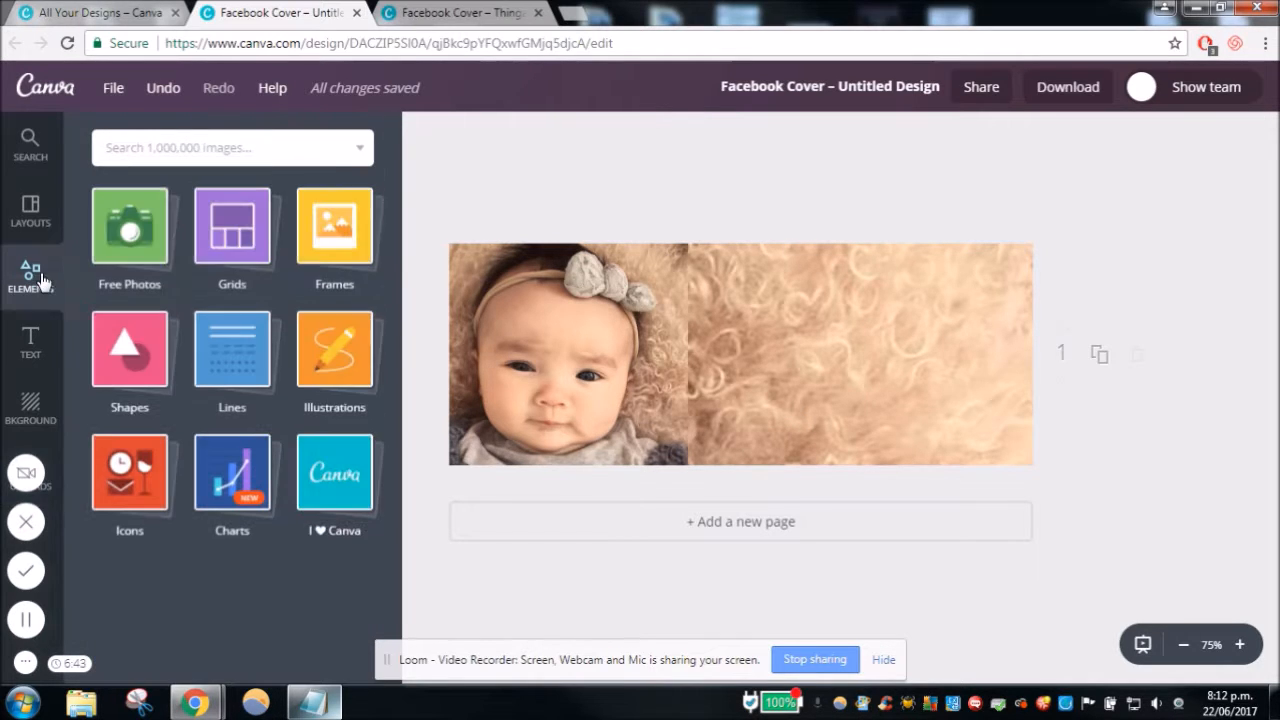
pyautogui.click(143, 350)
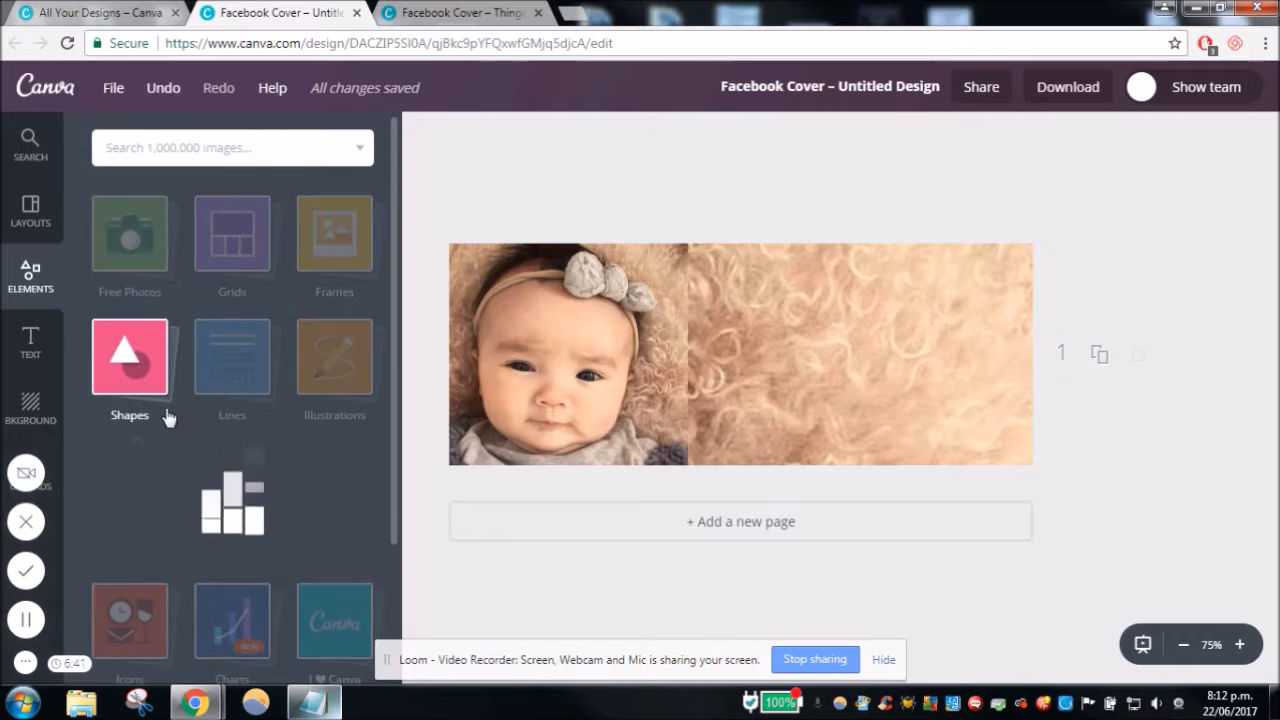
pyautogui.scroll(-5, 291, 408)
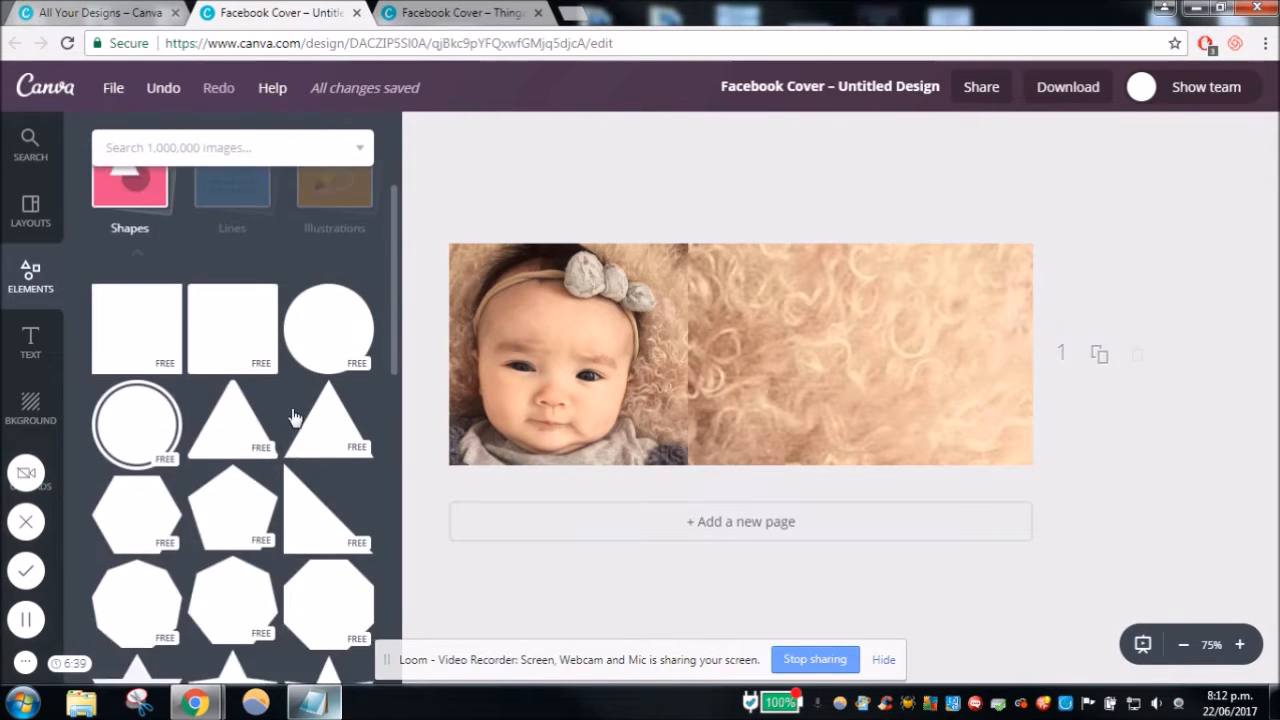
pyautogui.scroll(-2, 294, 414)
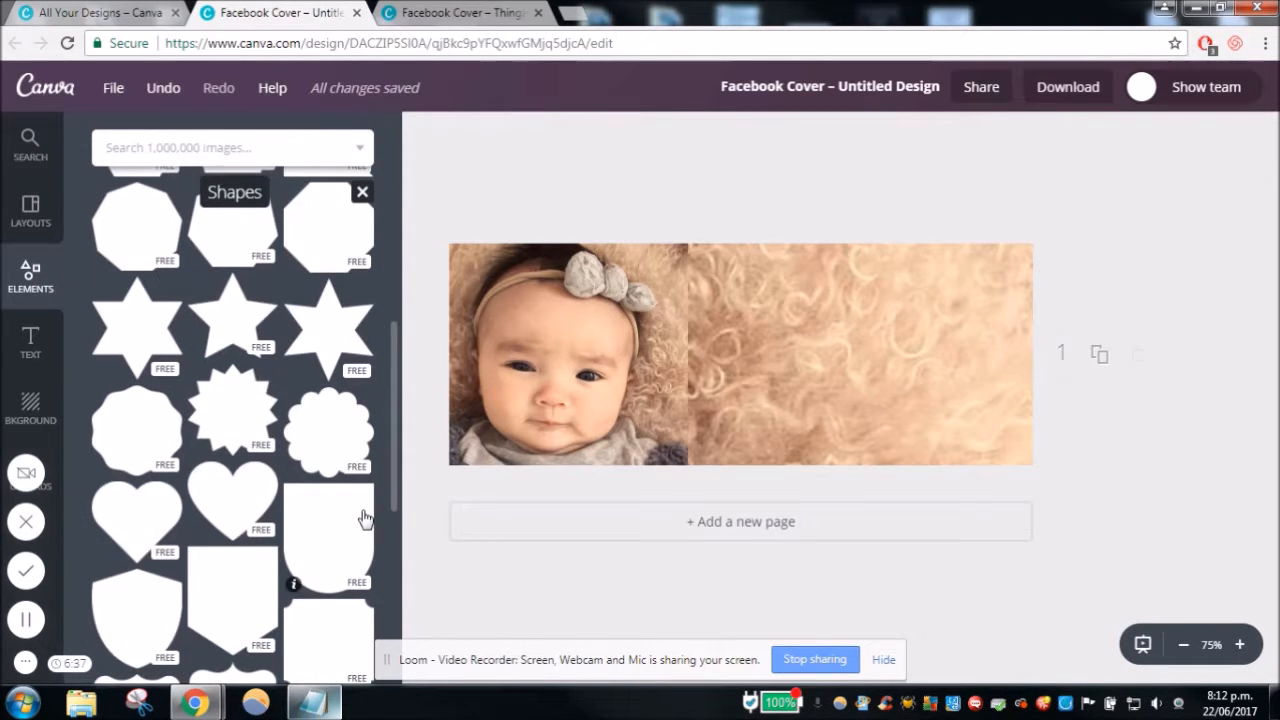
pyautogui.click(313, 537)
pyautogui.moveTo(826, 255); pyautogui.dragTo(864, 212)
# - Position the rounded shape just right of the baby's face at about 301, -107, overhanging the cover's top, and shorten it slightly
pyautogui.moveTo(792, 333); pyautogui.dragTo(811, 337)
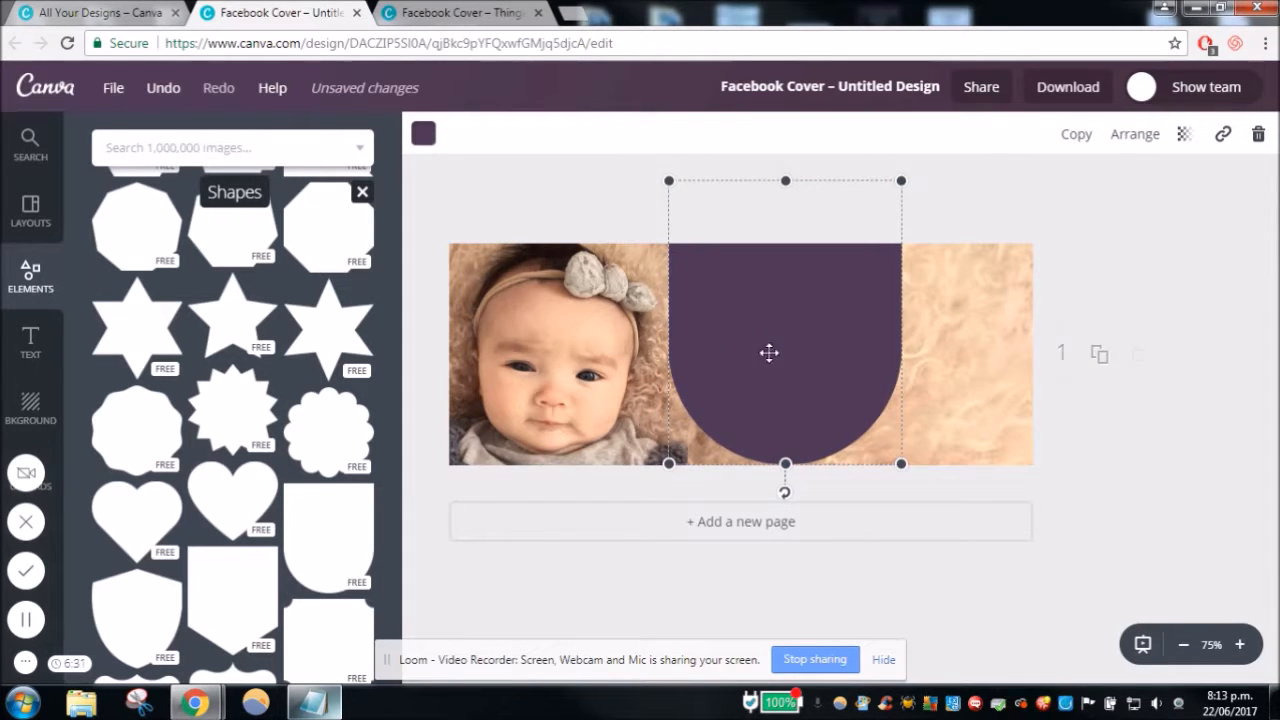
pyautogui.moveTo(766, 354); pyautogui.dragTo(764, 340)
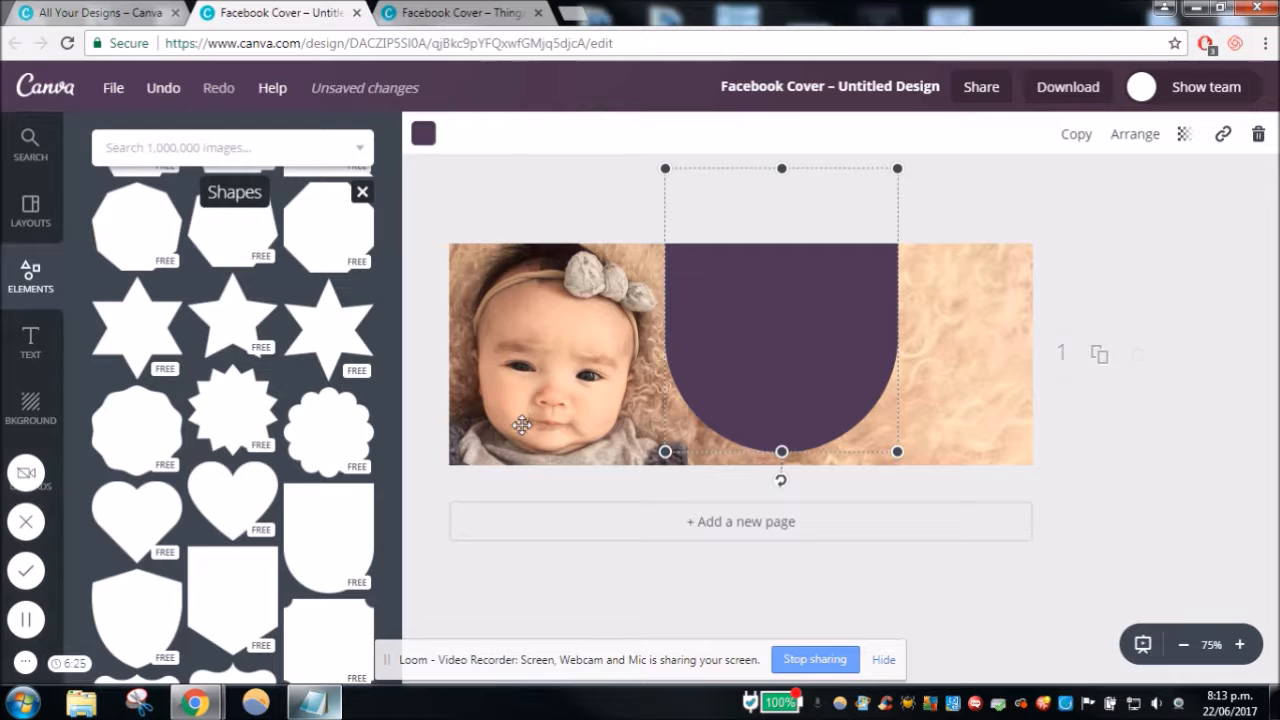
pyautogui.moveTo(792, 325); pyautogui.dragTo(792, 333)
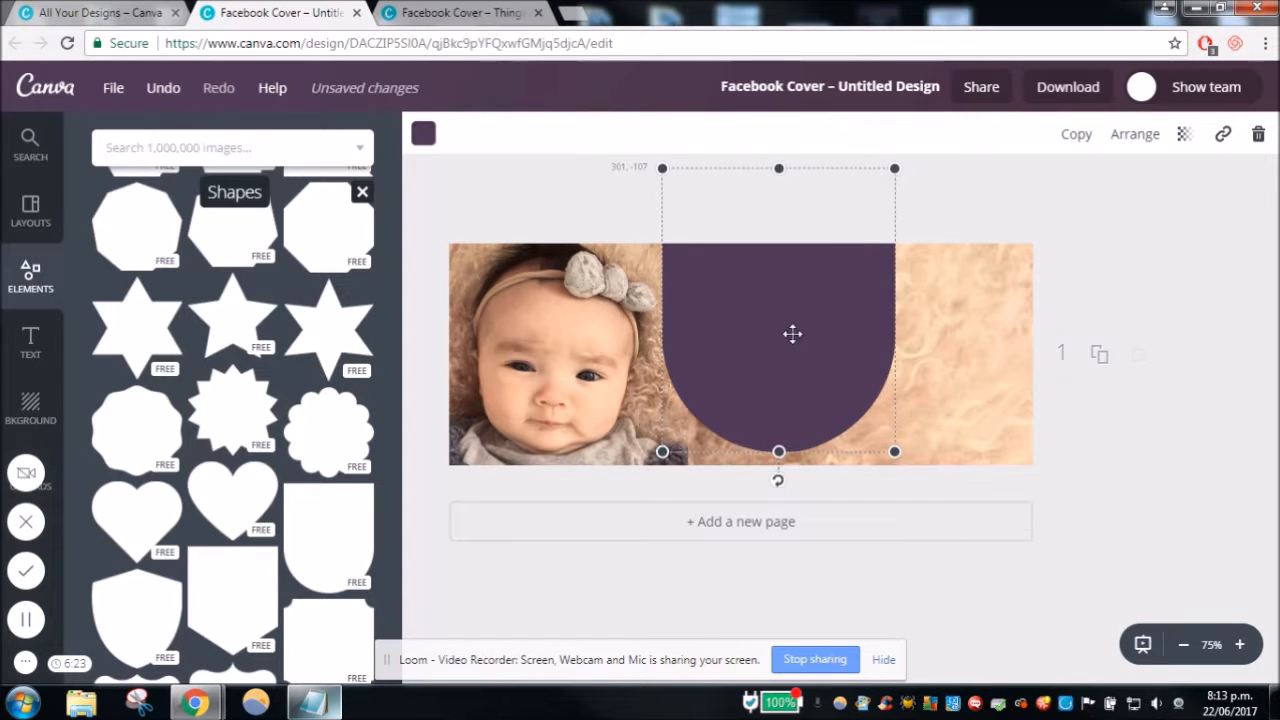
pyautogui.moveTo(776, 452); pyautogui.dragTo(775, 445)
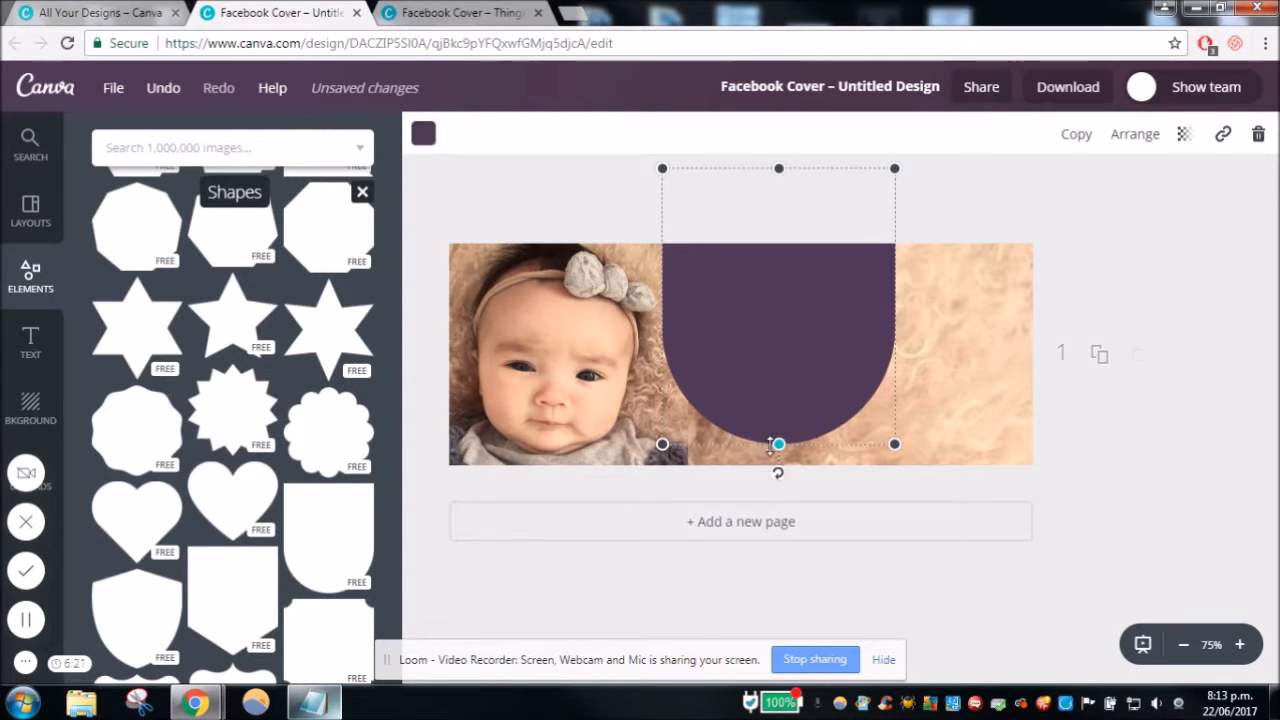
# - Recolour the rounded shape white and extend its bottom slightly towards the cover's lower edge
pyautogui.click(424, 134)
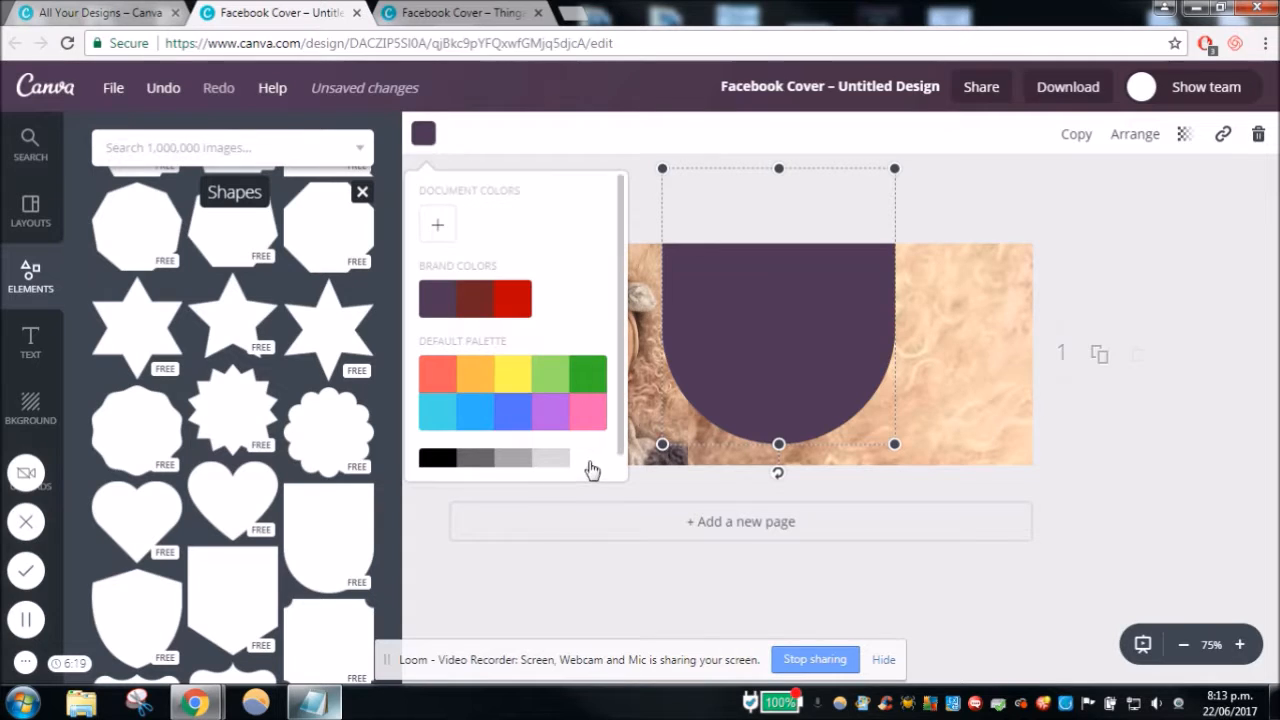
pyautogui.click(589, 462)
pyautogui.click(775, 361)
pyautogui.click(743, 545)
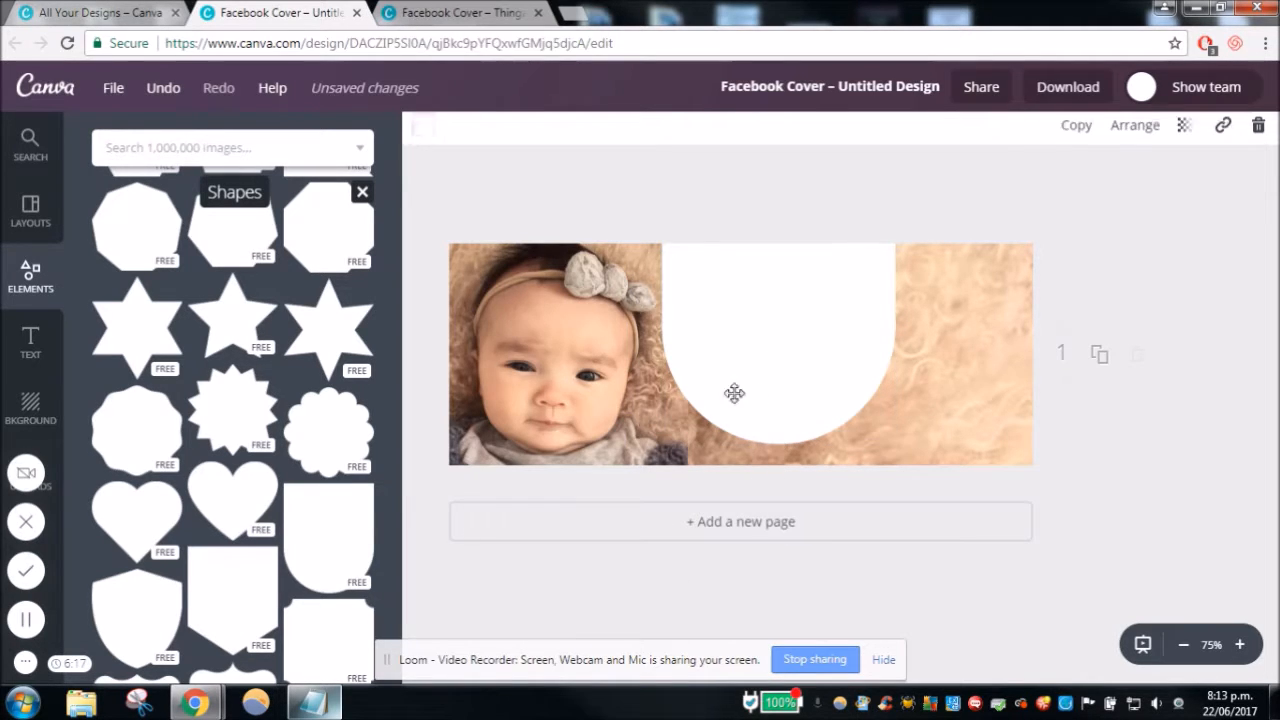
pyautogui.click(764, 338)
pyautogui.moveTo(779, 442); pyautogui.dragTo(783, 452)
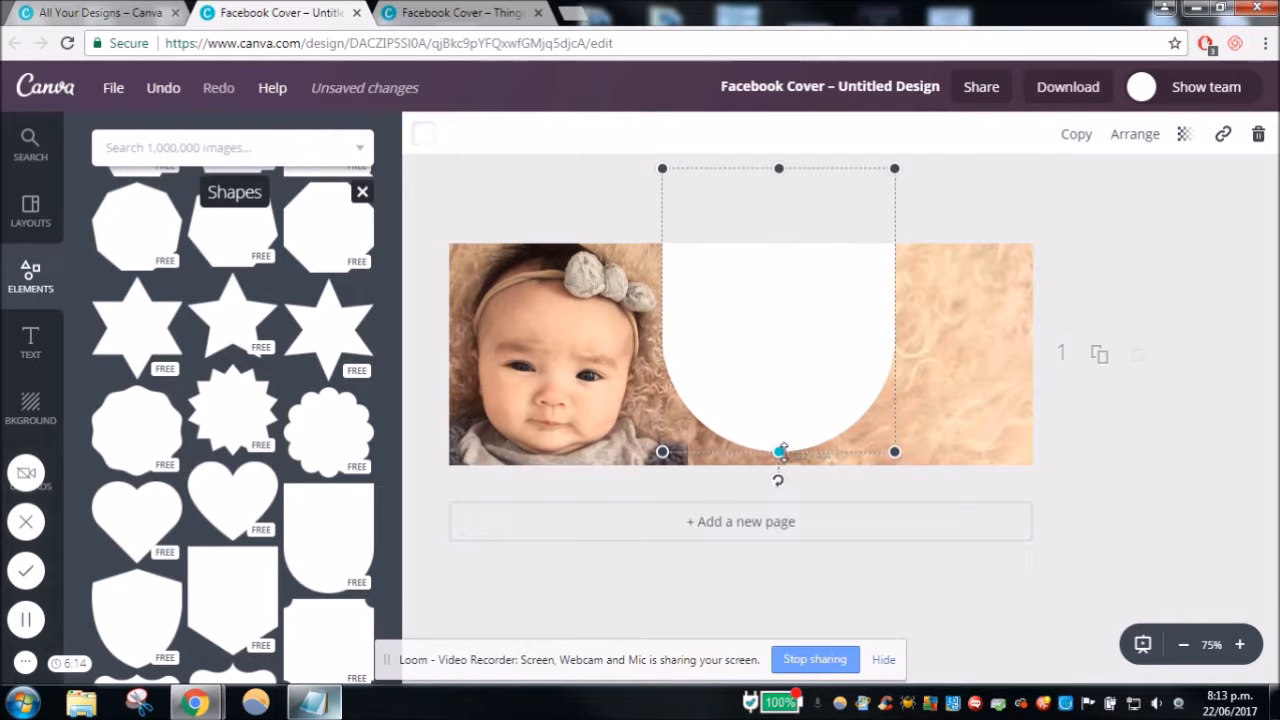
pyautogui.click(1117, 327)
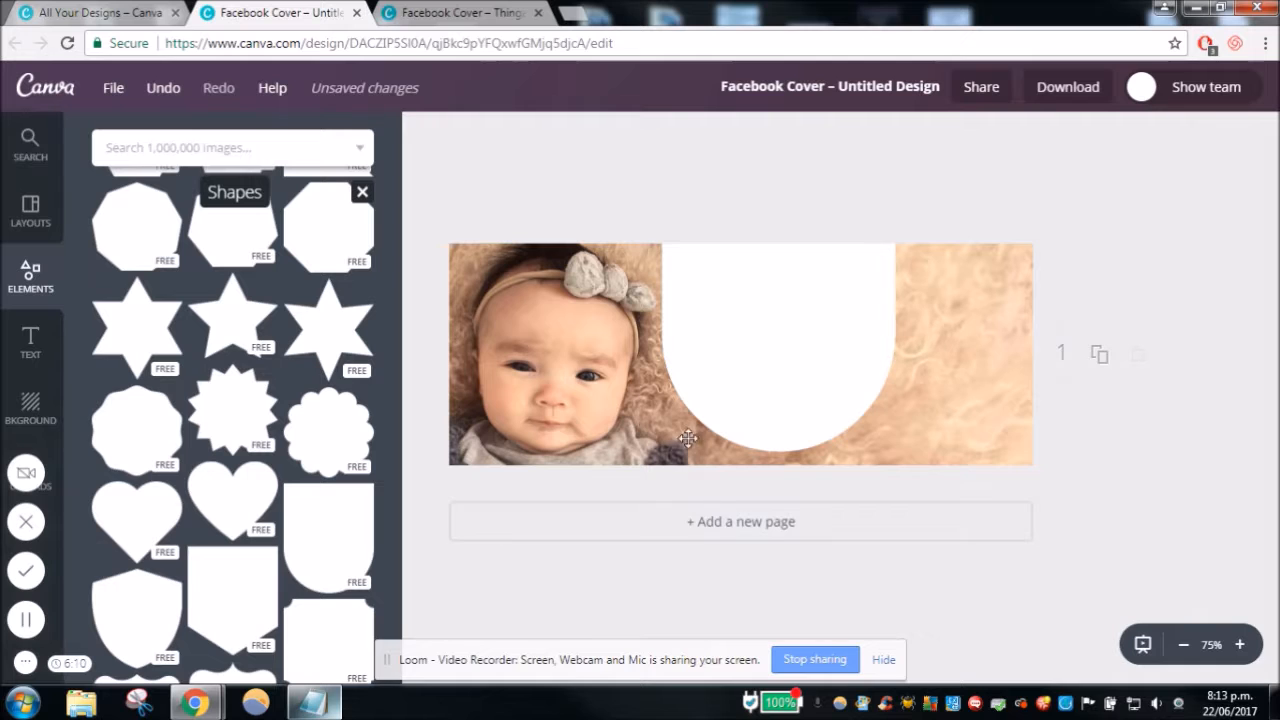
# - Widen the baby photo's crop to the right so its edge is mostly hidden behind the white shape
pyautogui.click(619, 424)
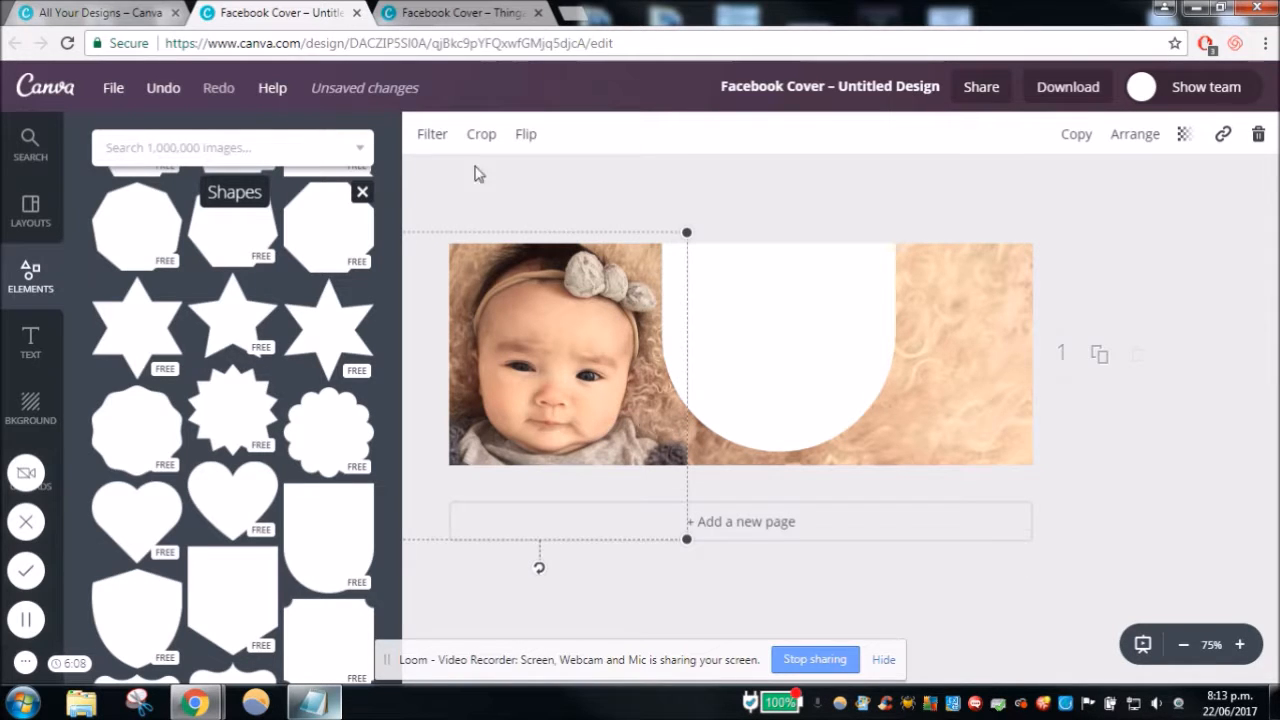
pyautogui.click(473, 135)
pyautogui.moveTo(692, 533); pyautogui.dragTo(728, 531)
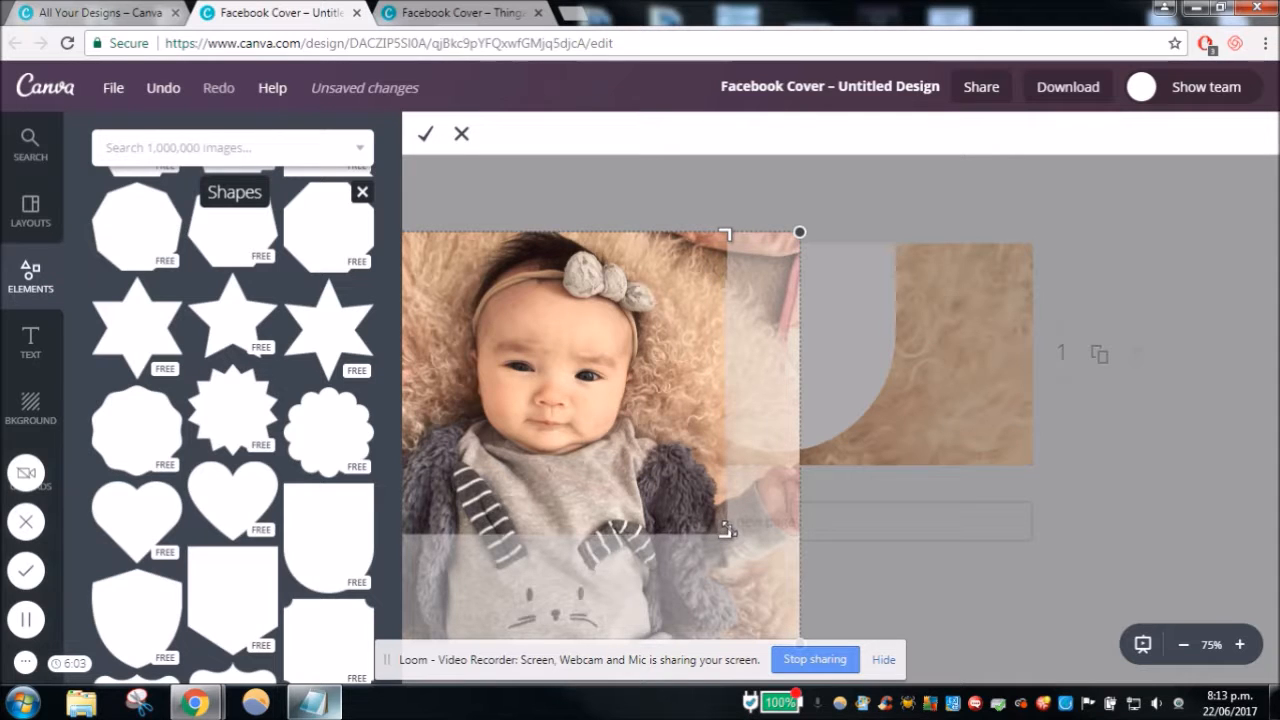
pyautogui.click(424, 137)
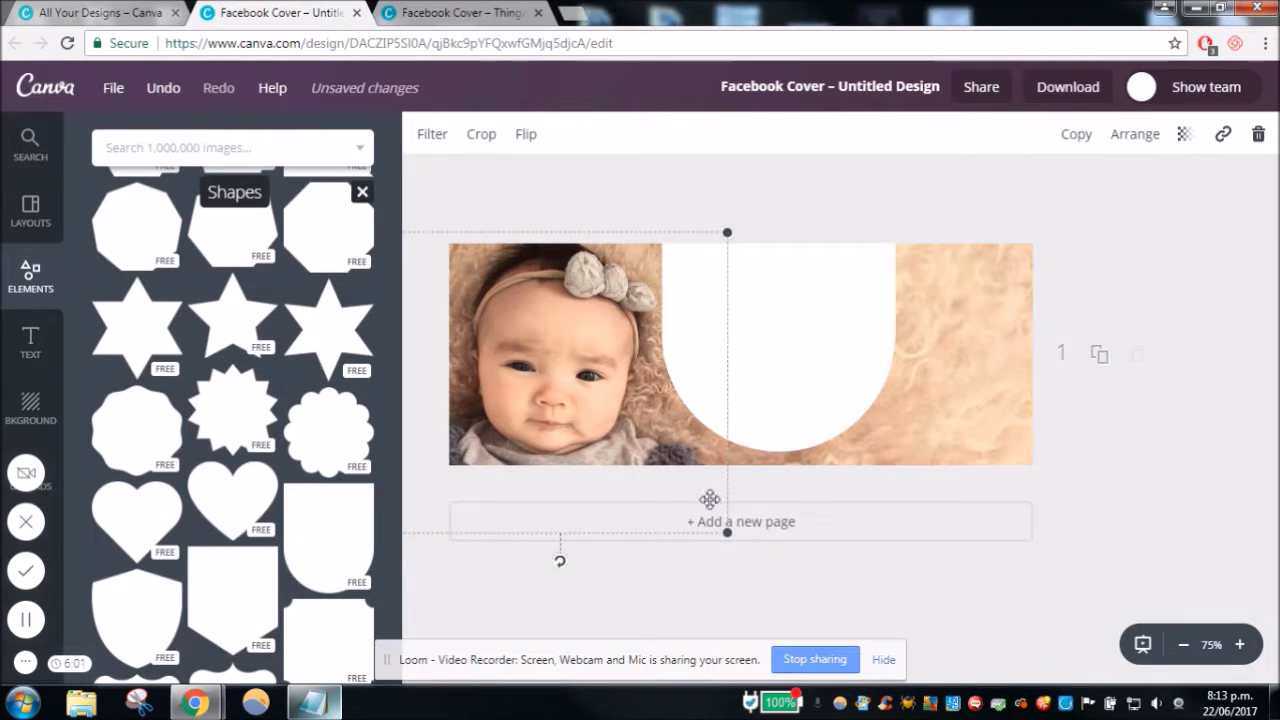
pyautogui.click(1178, 399)
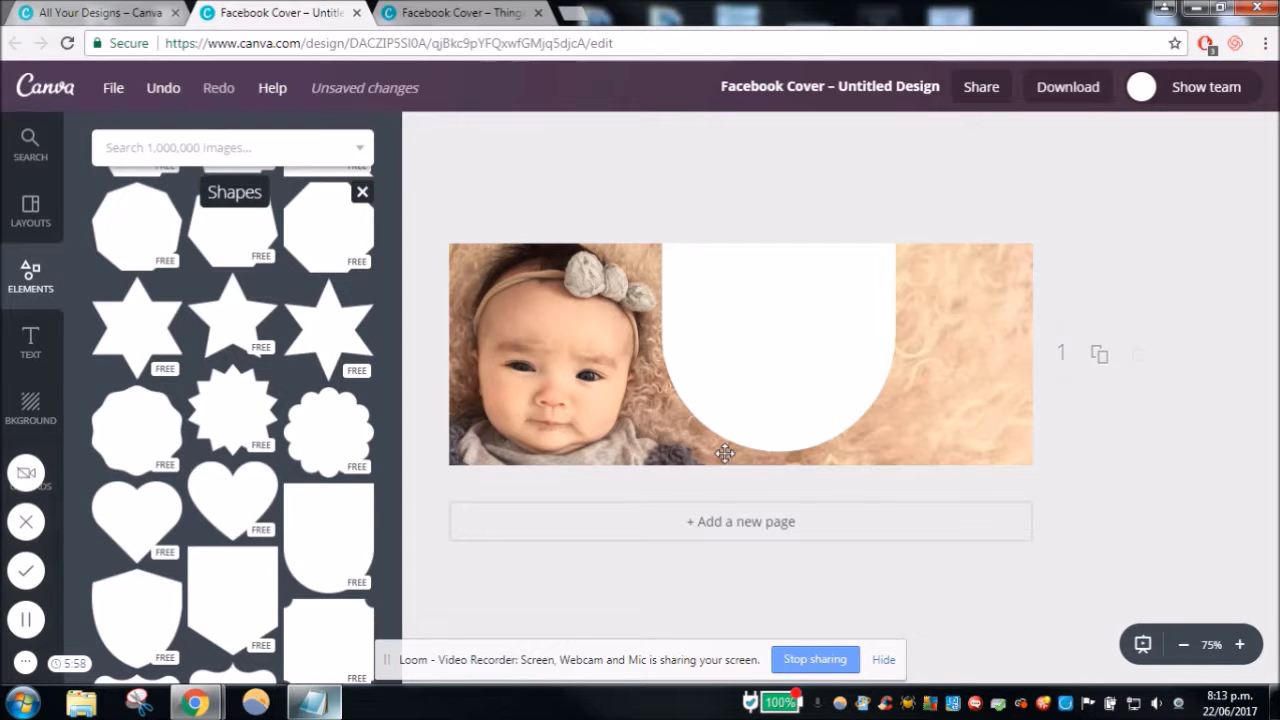
# - Examine the seam between the baby photo and the fur background below the white shape at up to 150% zoom
pyautogui.click(1239, 644)
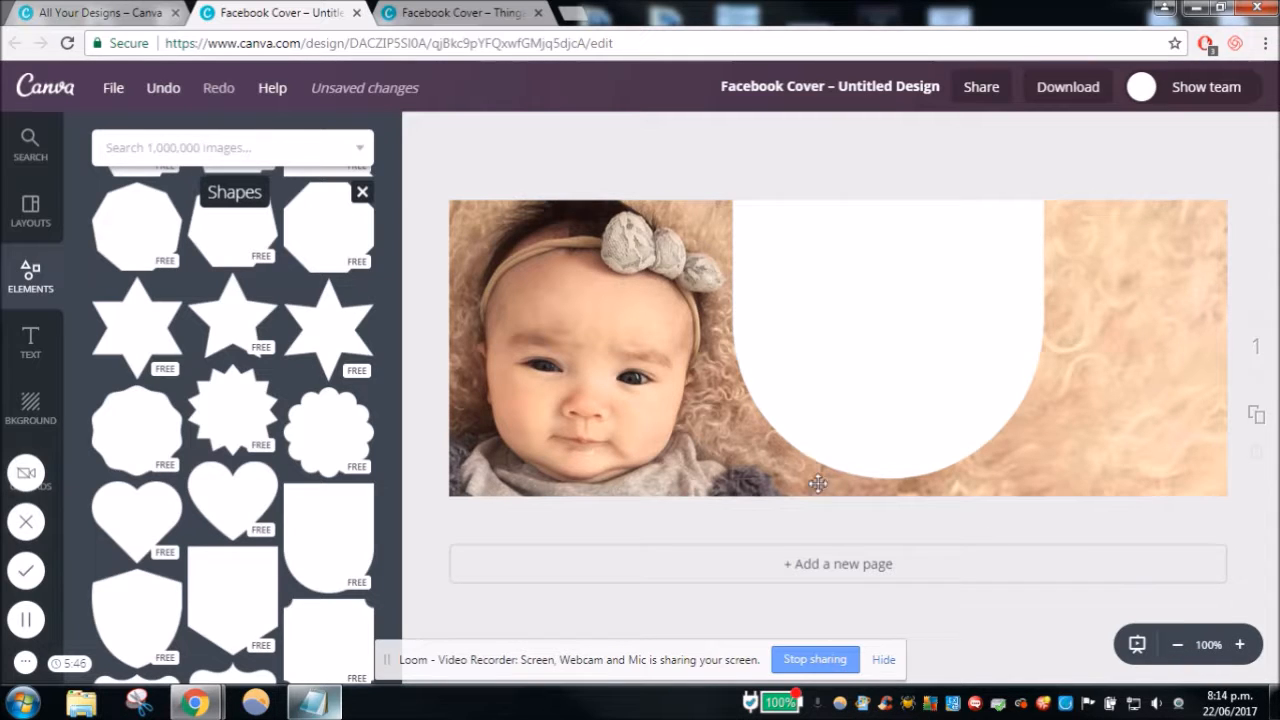
pyautogui.click(1239, 644)
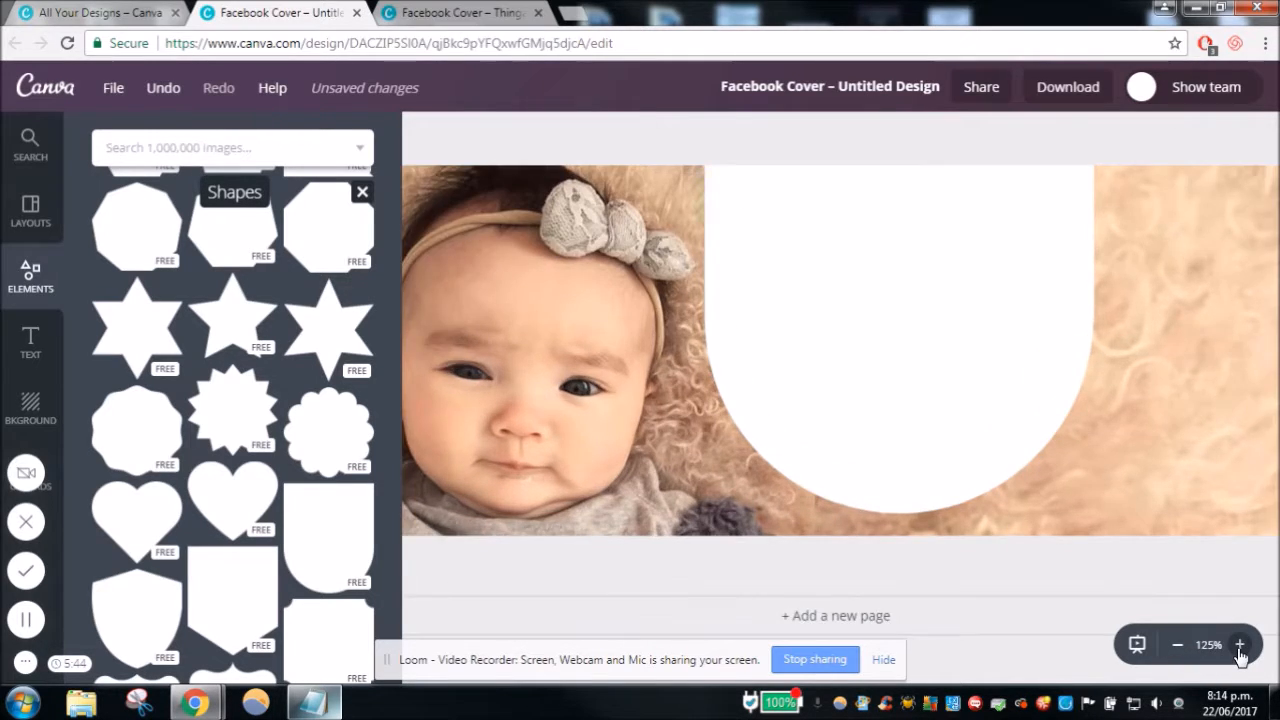
pyautogui.click(1239, 644)
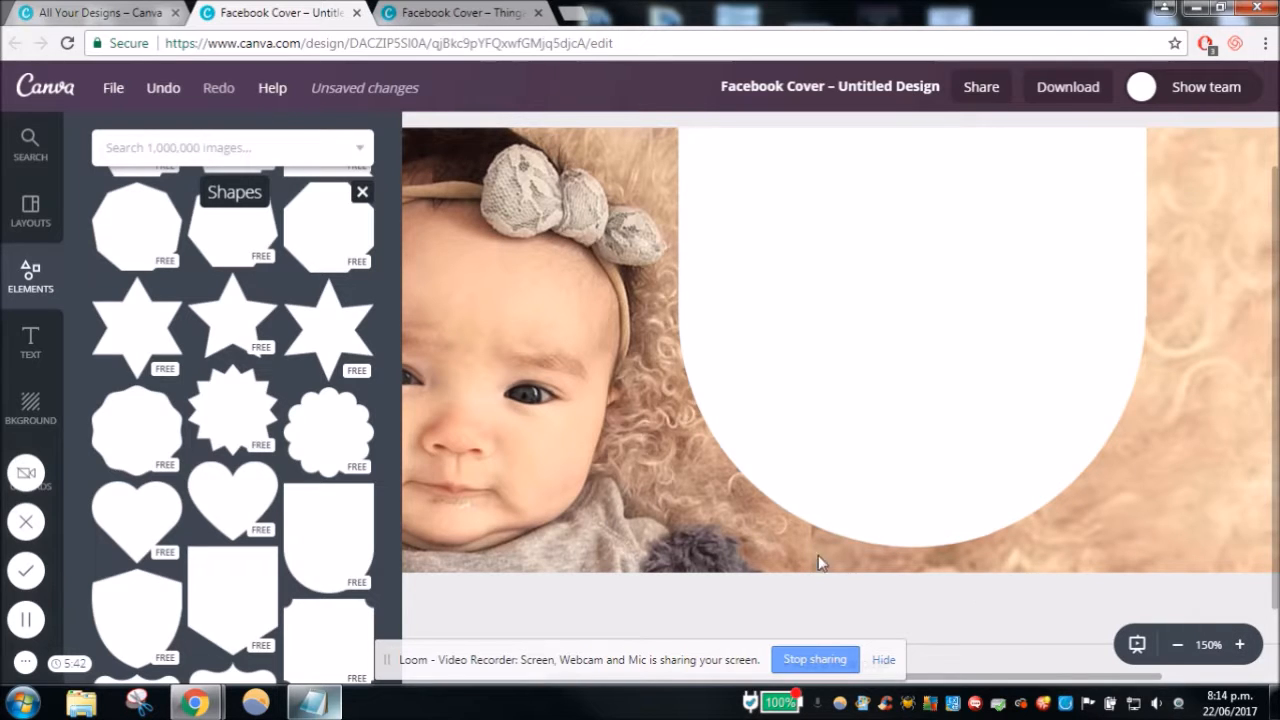
pyautogui.click(1177, 644)
pyautogui.click(1177, 644)
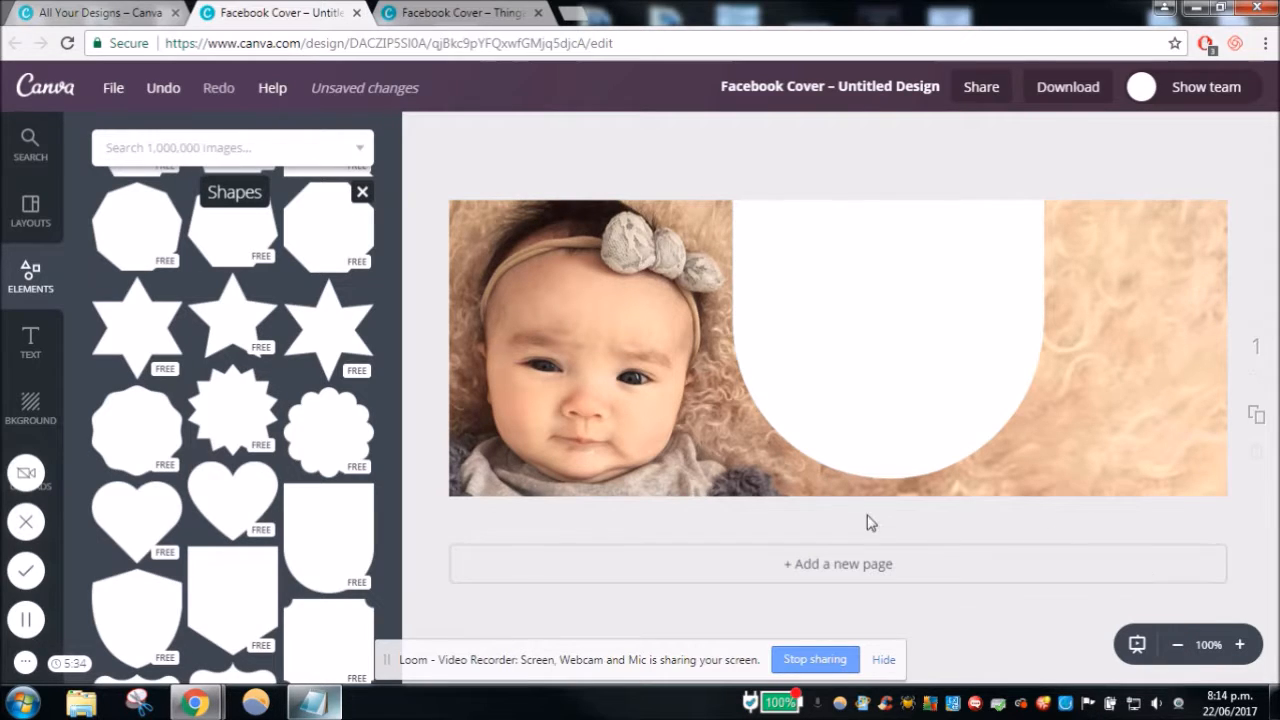
pyautogui.click(1182, 650)
pyautogui.click(1183, 648)
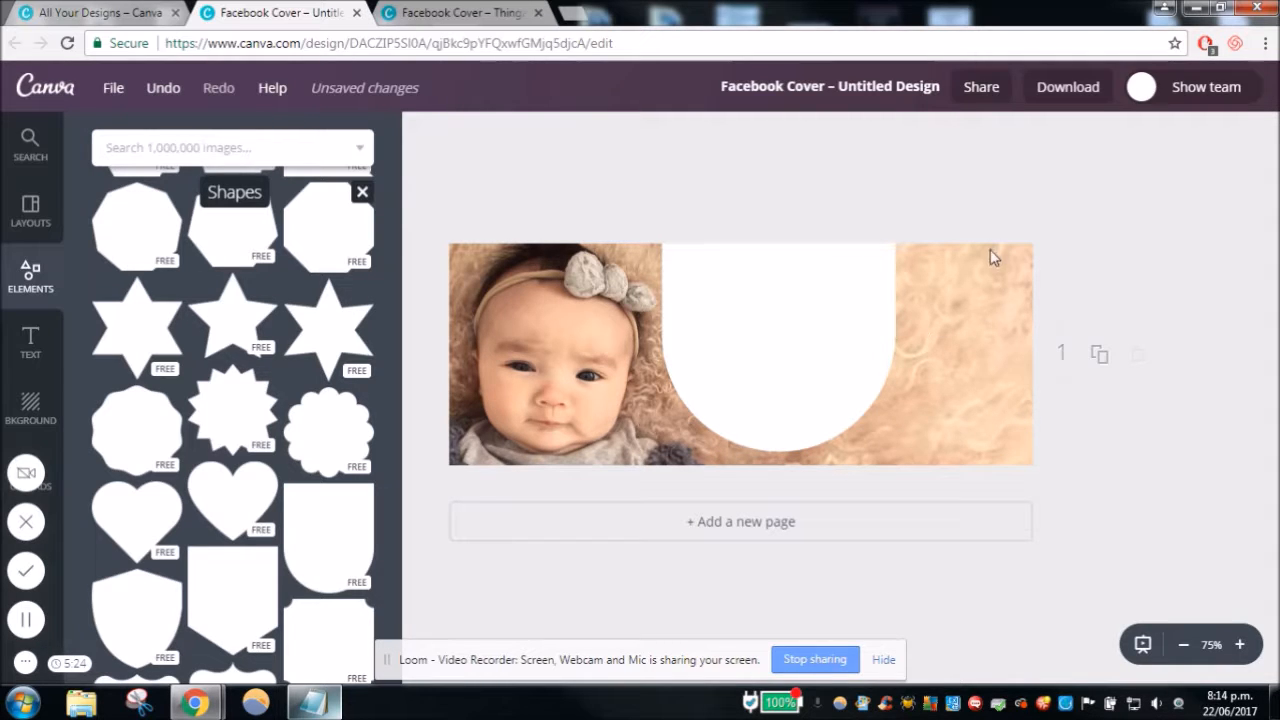
# - Align the enlarged background photo's right edge with the cover's right edge and shrink it from its left corners
pyautogui.click(950, 366)
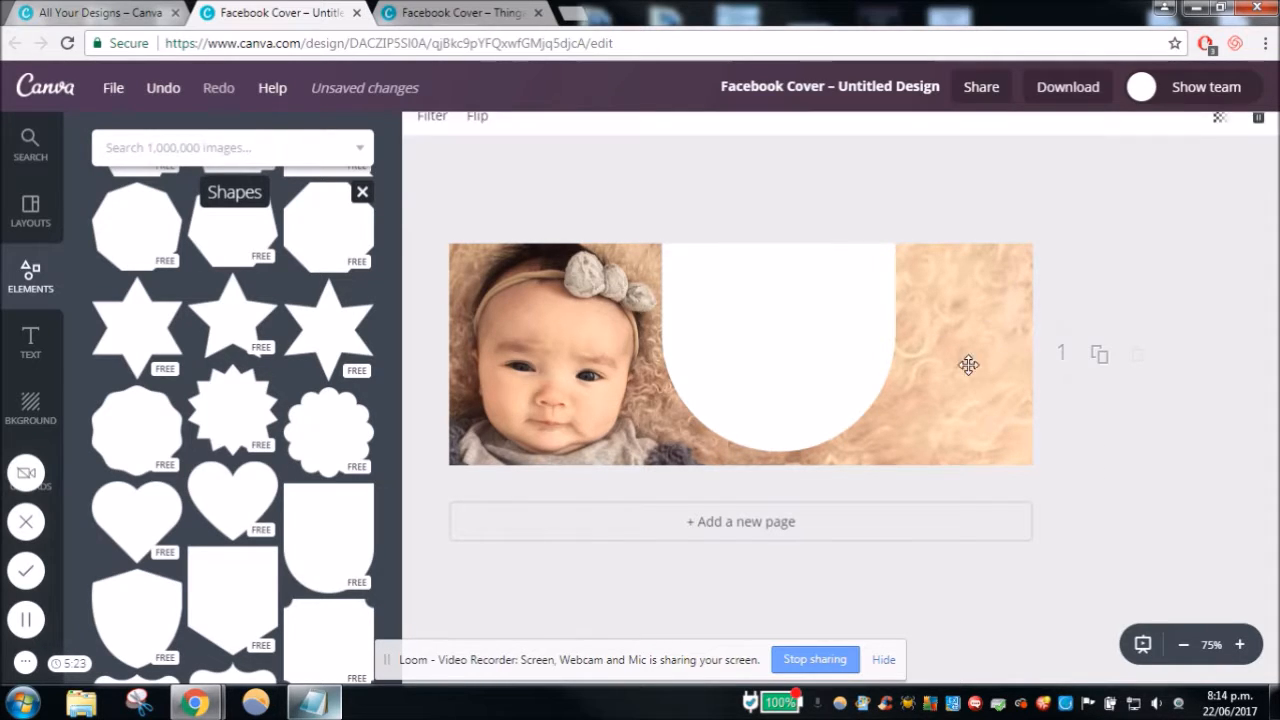
pyautogui.click(1186, 645)
pyautogui.click(1186, 645)
pyautogui.moveTo(474, 617)
pyautogui.mouseDown()
pyautogui.moveTo(514, 590)
pyautogui.moveTo(477, 618)
pyautogui.mouseUp()
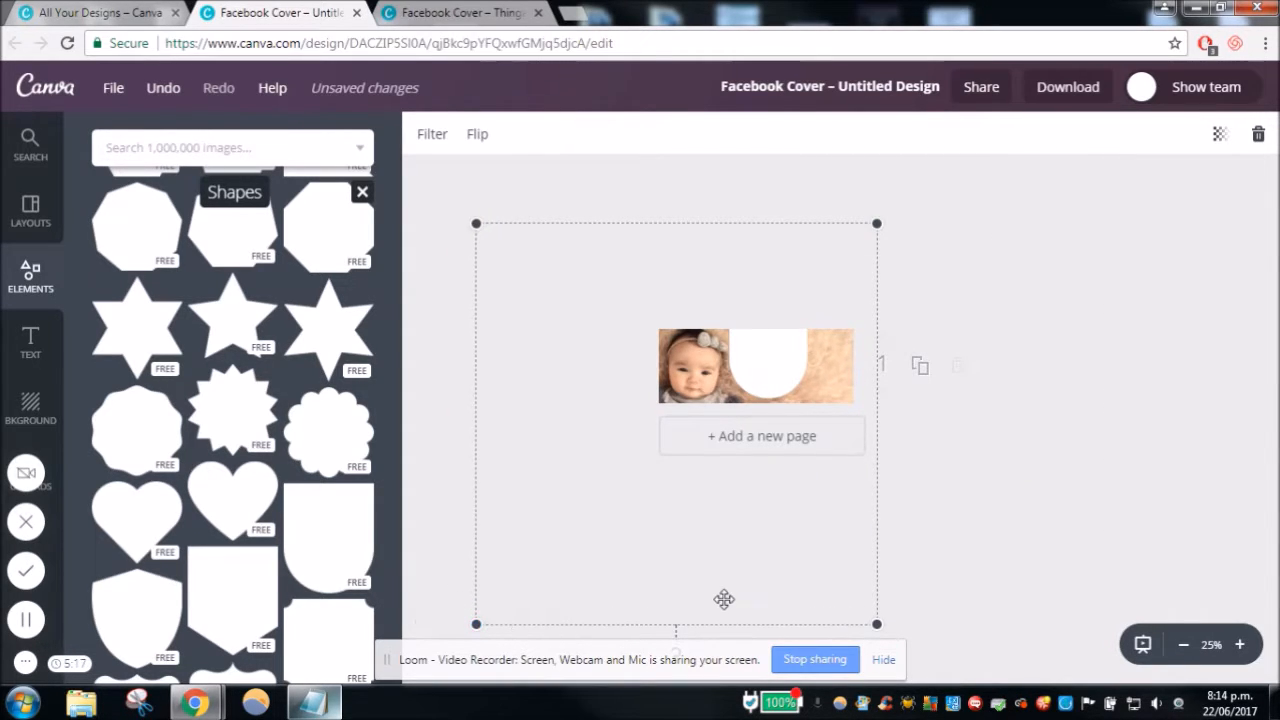
pyautogui.moveTo(727, 591); pyautogui.dragTo(705, 590)
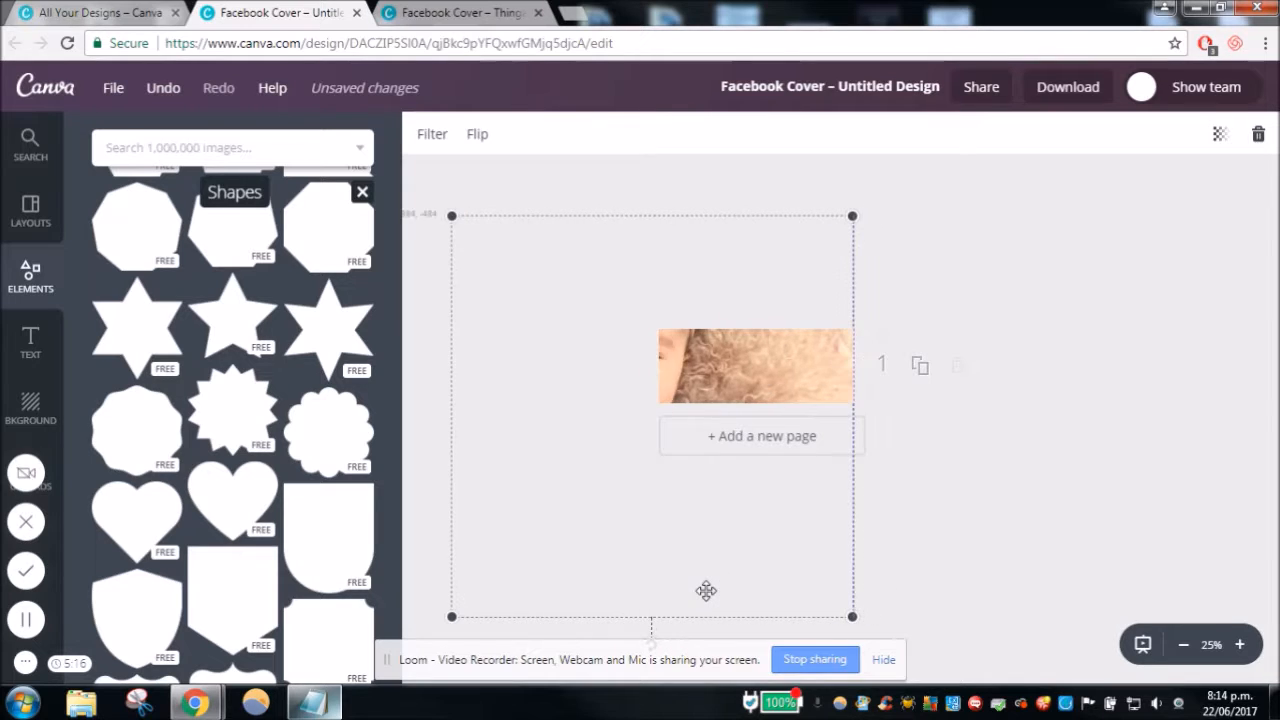
pyautogui.moveTo(443, 230)
pyautogui.mouseDown()
pyautogui.moveTo(484, 252)
pyautogui.moveTo(457, 219)
pyautogui.mouseUp()
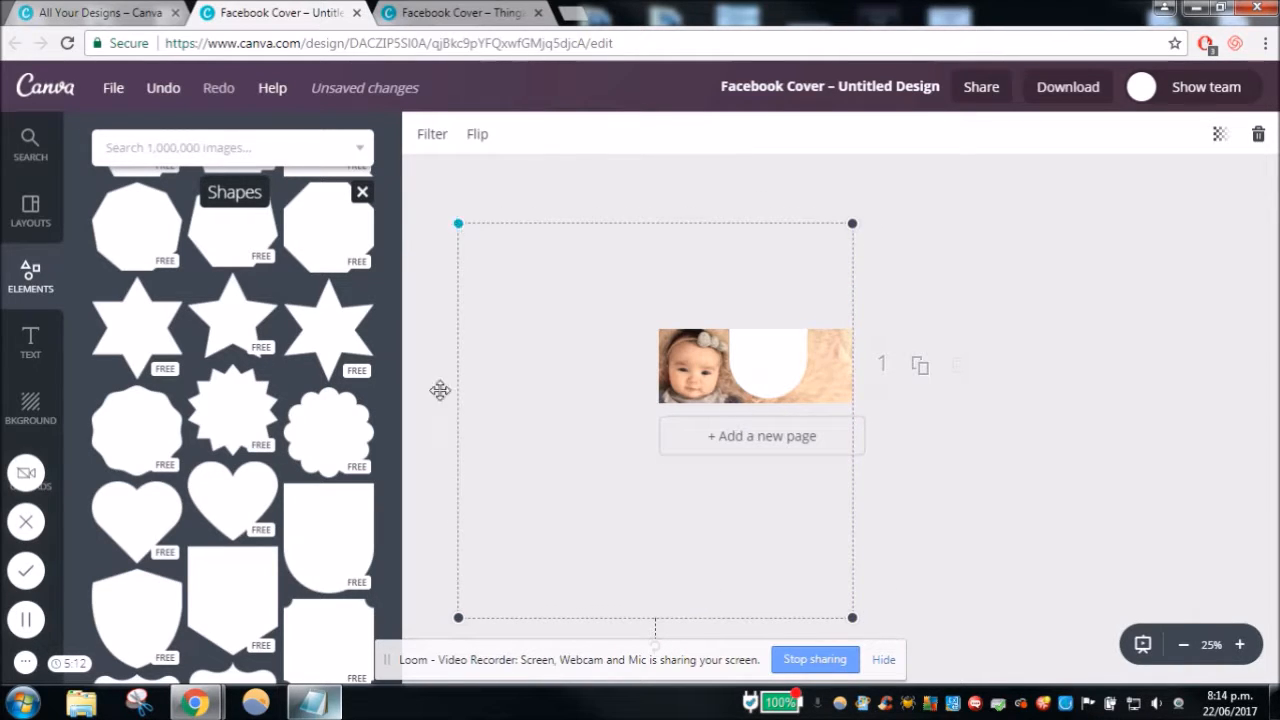
pyautogui.moveTo(456, 616); pyautogui.dragTo(487, 590)
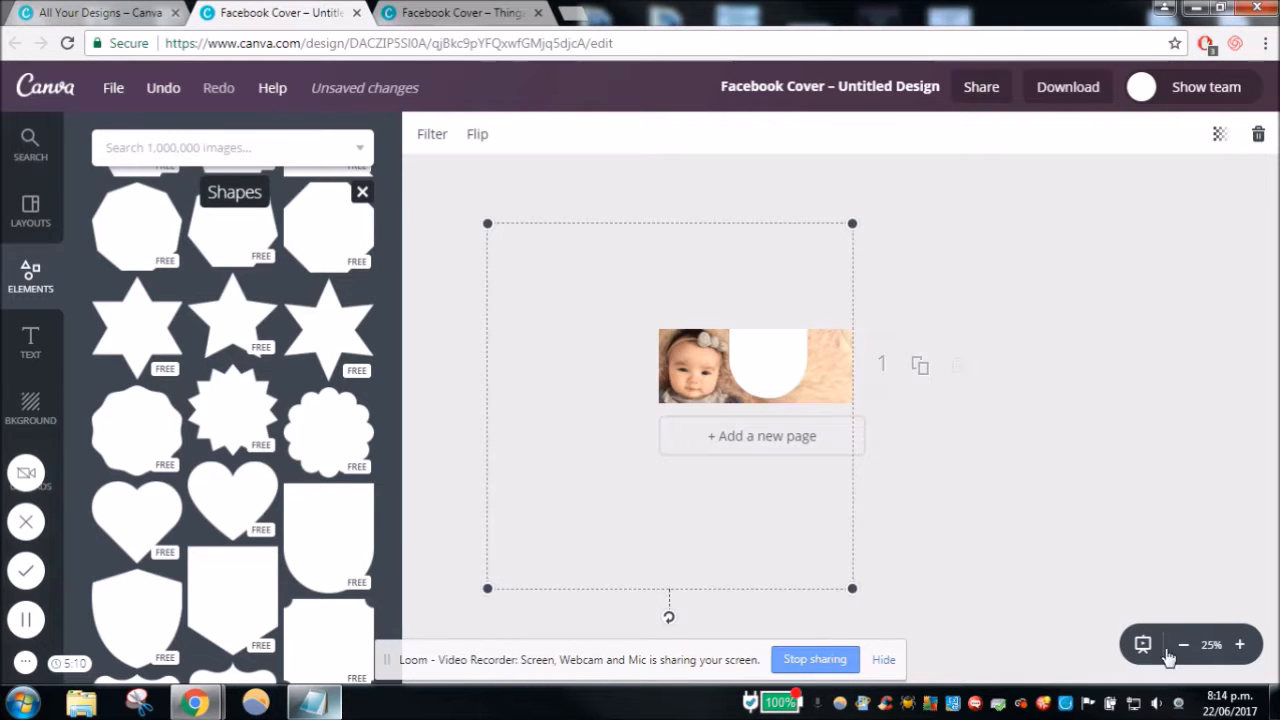
pyautogui.click(1240, 644)
pyautogui.moveTo(892, 335); pyautogui.dragTo(1088, 347)
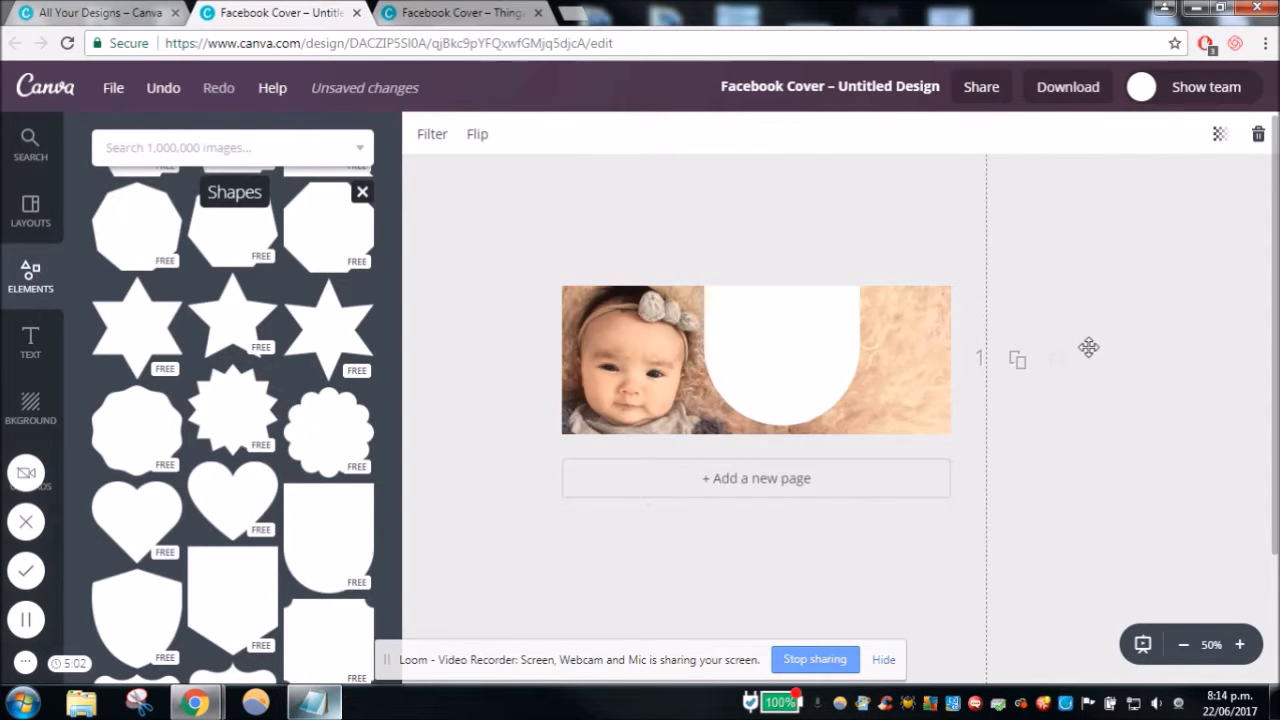
pyautogui.click(1239, 644)
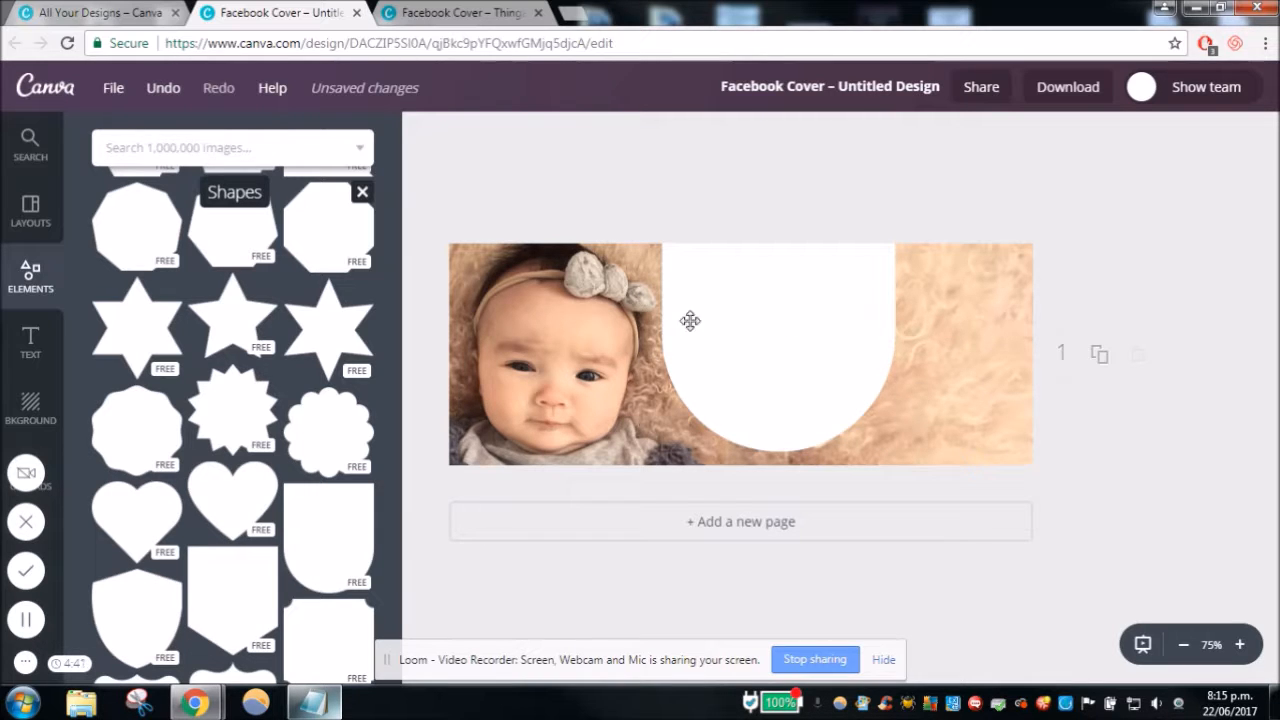
# - Add the uploaded Thingamajigs logo image to the cover
pyautogui.click(594, 341)
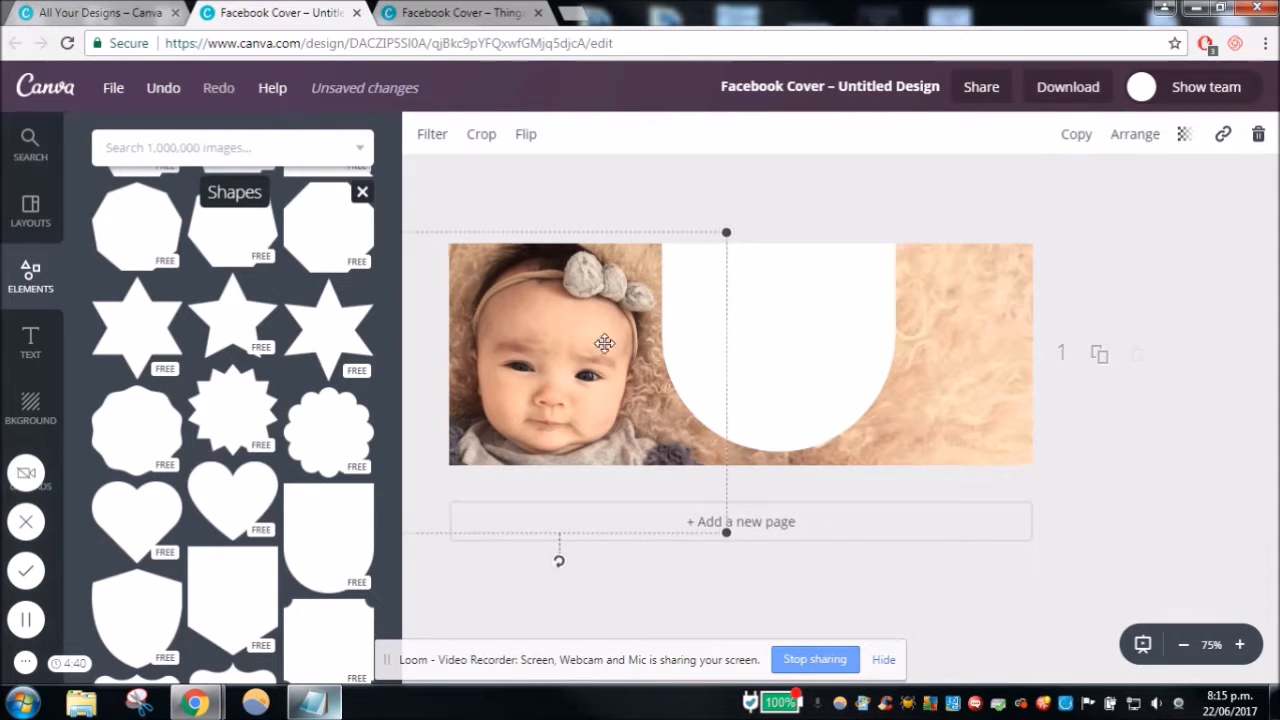
pyautogui.click(803, 331)
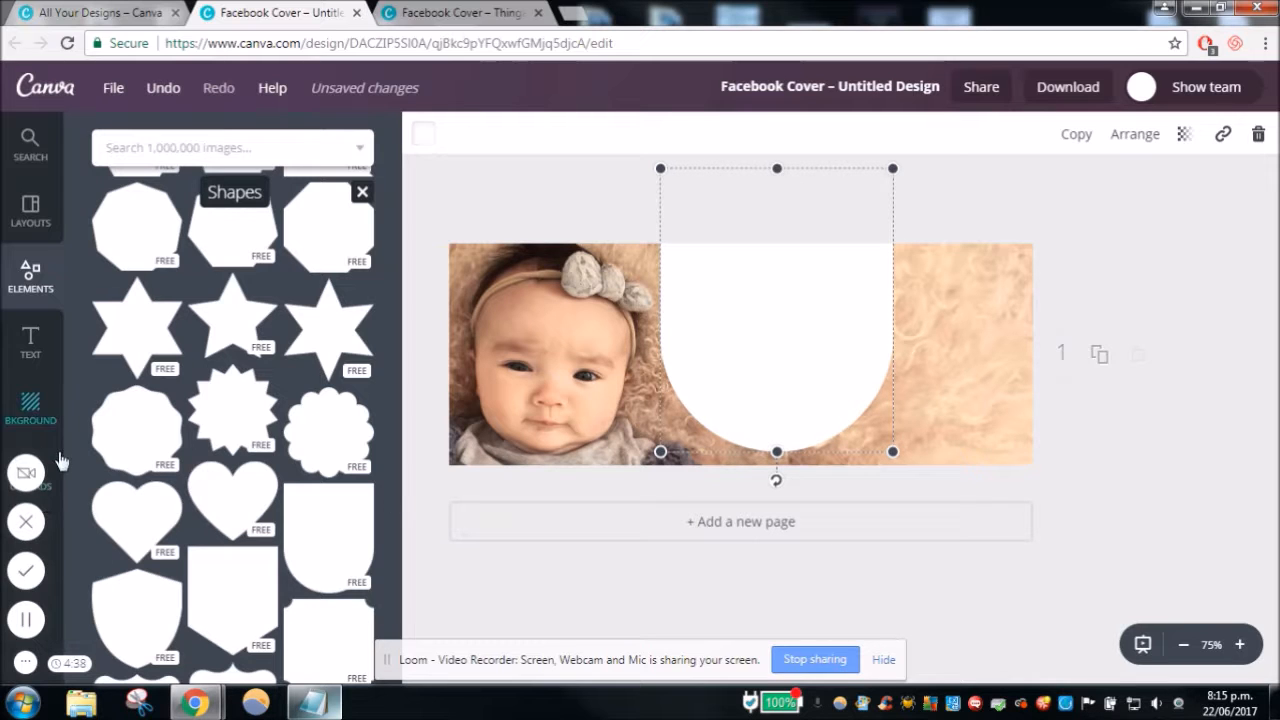
pyautogui.click(52, 486)
pyautogui.click(330, 505)
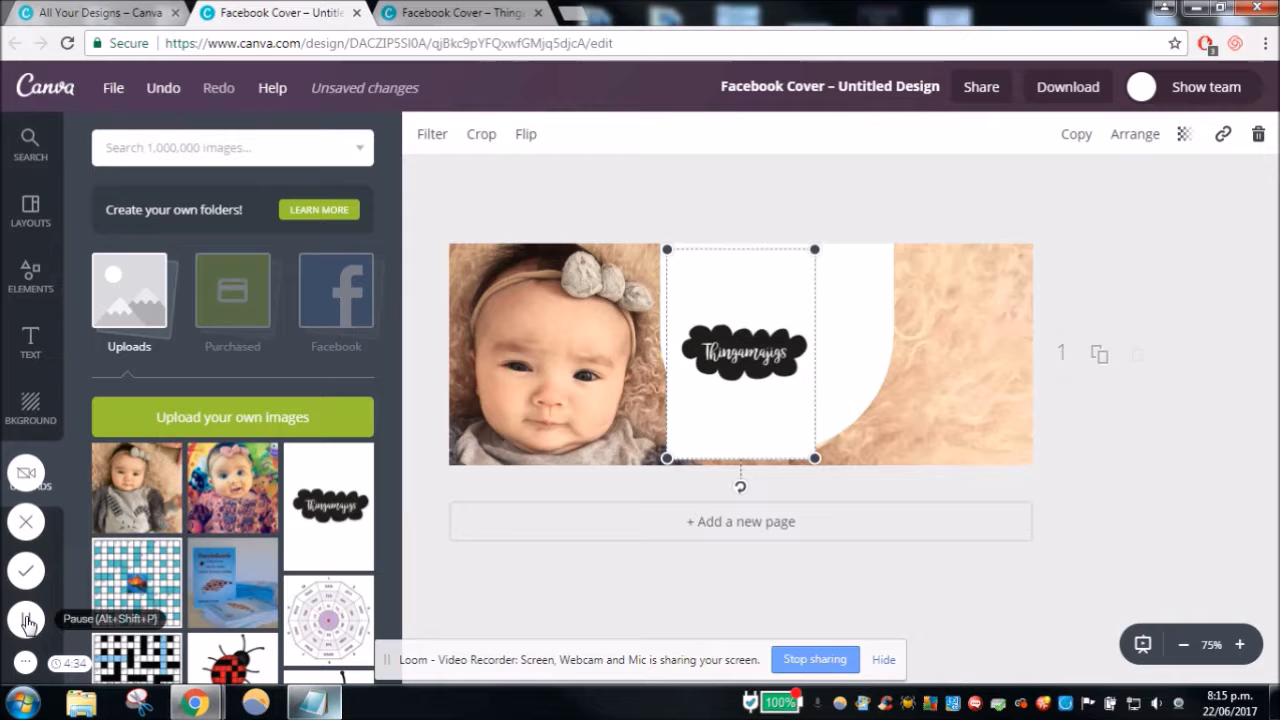
# - Crop the Thingamajigs logo image closely around its black cloud graphic, removing most of the surrounding white
pyautogui.click(482, 134)
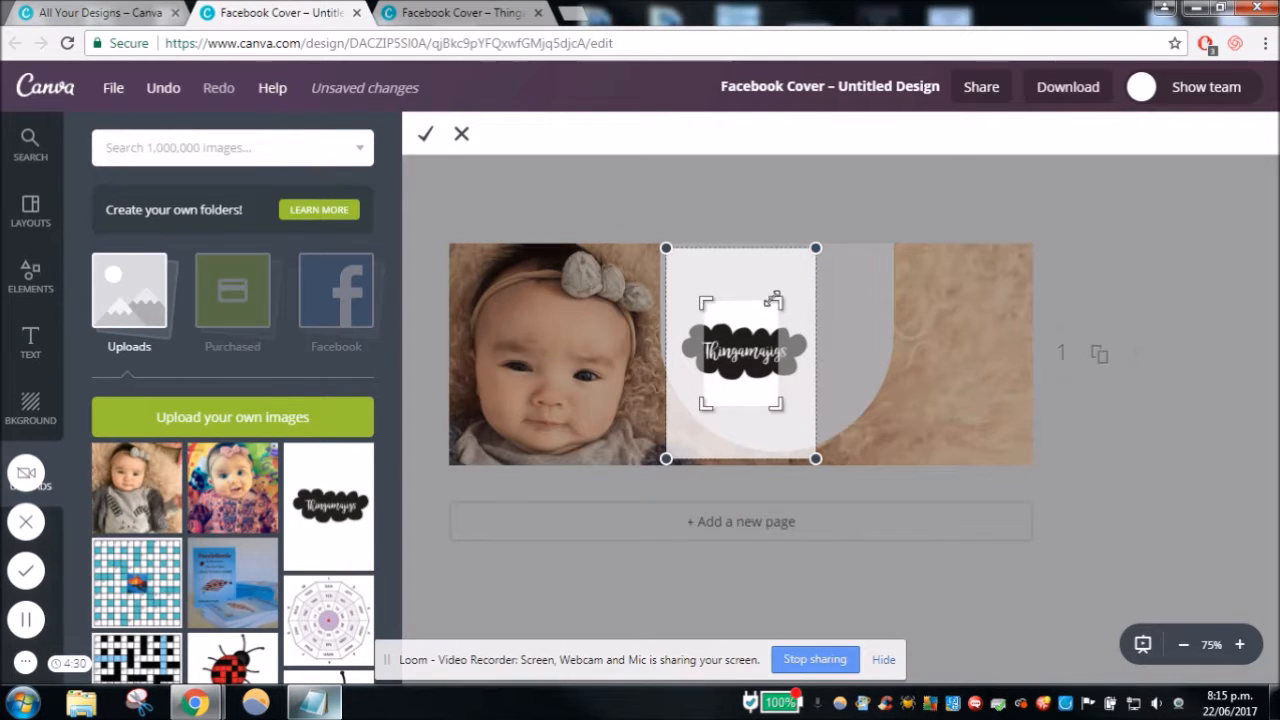
pyautogui.moveTo(773, 299); pyautogui.dragTo(807, 320)
pyautogui.moveTo(710, 405); pyautogui.dragTo(683, 388)
pyautogui.moveTo(805, 323); pyautogui.dragTo(814, 317)
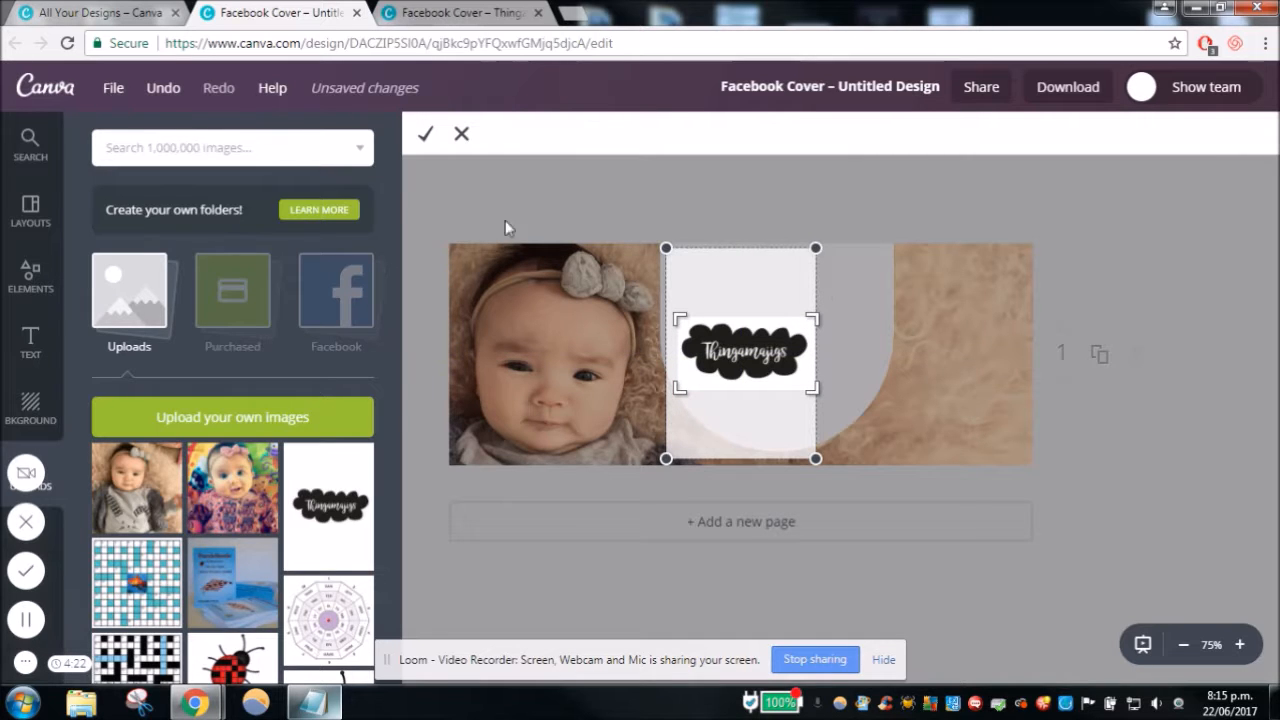
pyautogui.click(428, 136)
# - Shrink the cropped logo and centre it near the bottom of the white rounded shape
pyautogui.moveTo(752, 366); pyautogui.dragTo(784, 393)
pyautogui.moveTo(719, 355); pyautogui.dragTo(780, 412)
pyautogui.click(1188, 500)
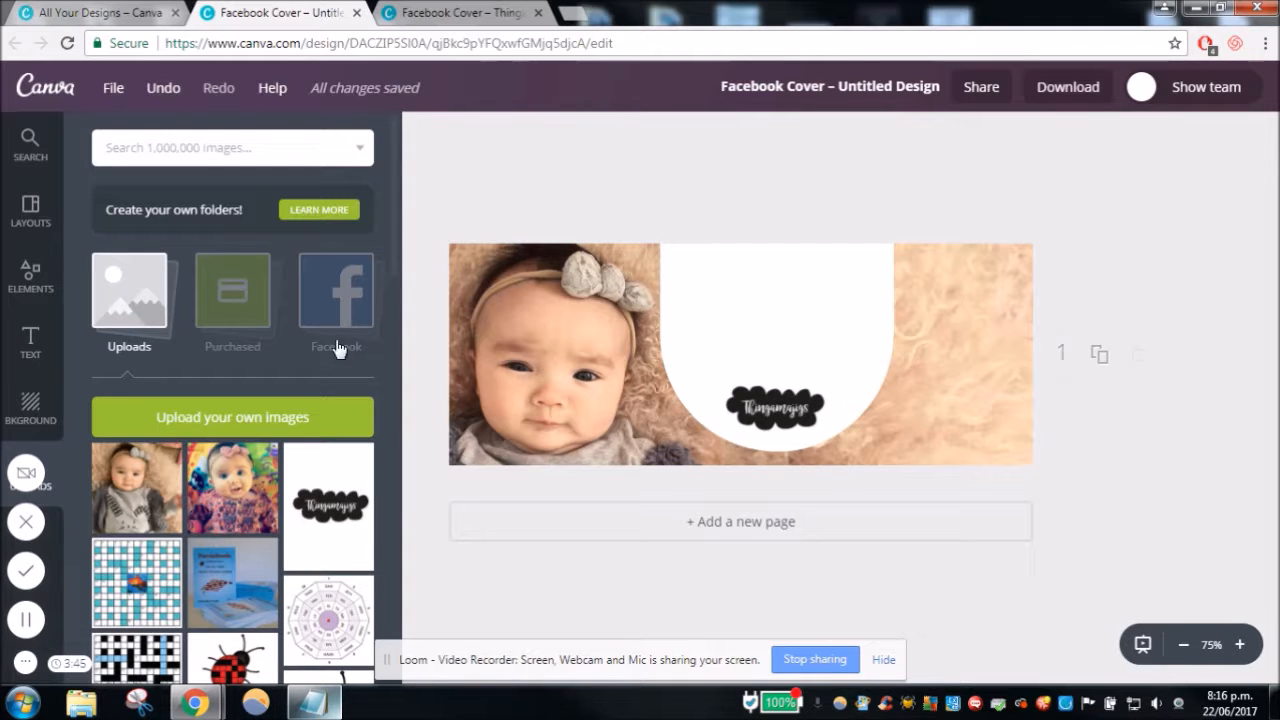
# - Add a heading to the cover and copy the brown colour code cf8f6f from the Notepad note
pyautogui.click(31, 345)
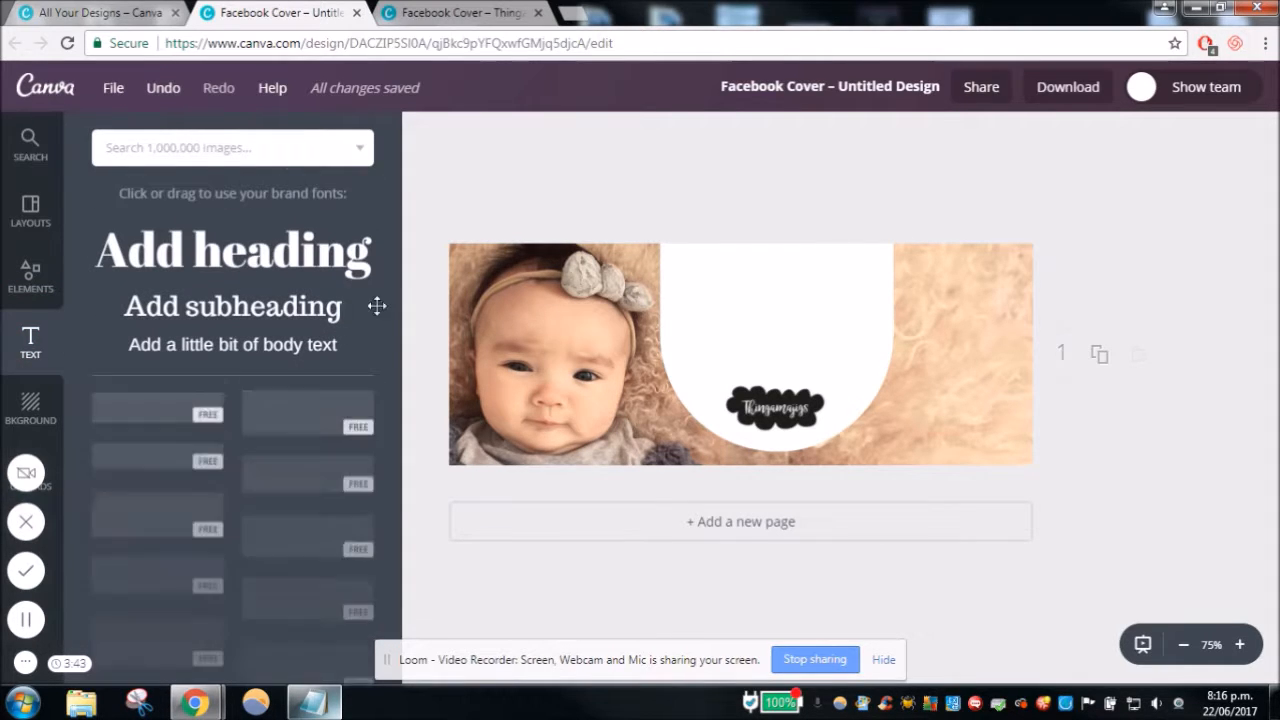
pyautogui.moveTo(308, 250); pyautogui.dragTo(809, 260)
pyautogui.click(330, 697)
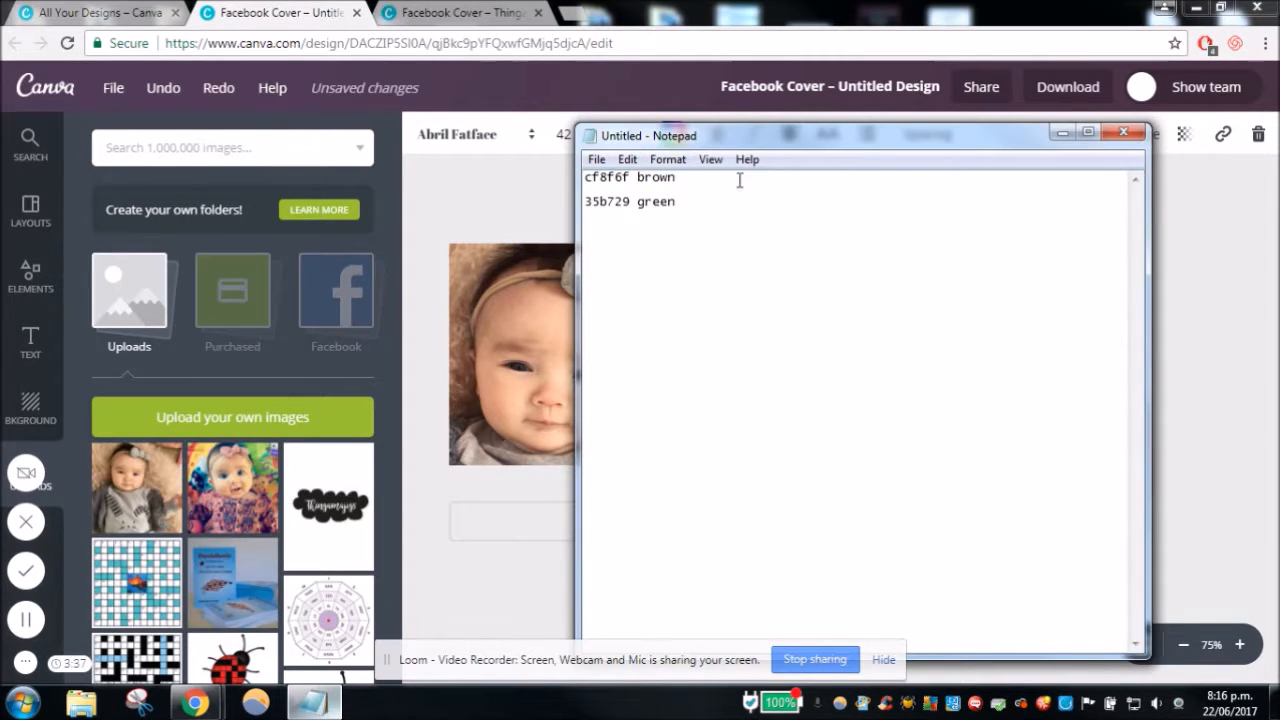
pyautogui.moveTo(630, 176); pyautogui.dragTo(570, 172)
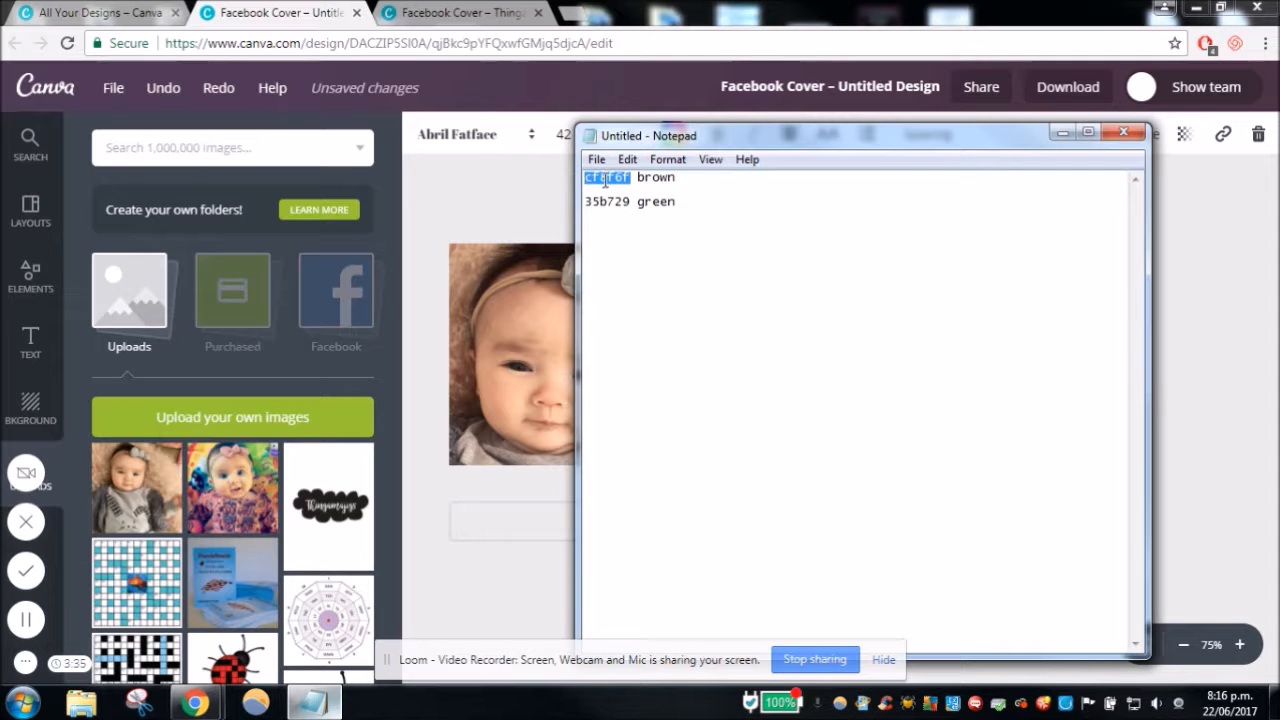
pyautogui.rightClick(606, 179)
pyautogui.click(651, 240)
pyautogui.click(554, 212)
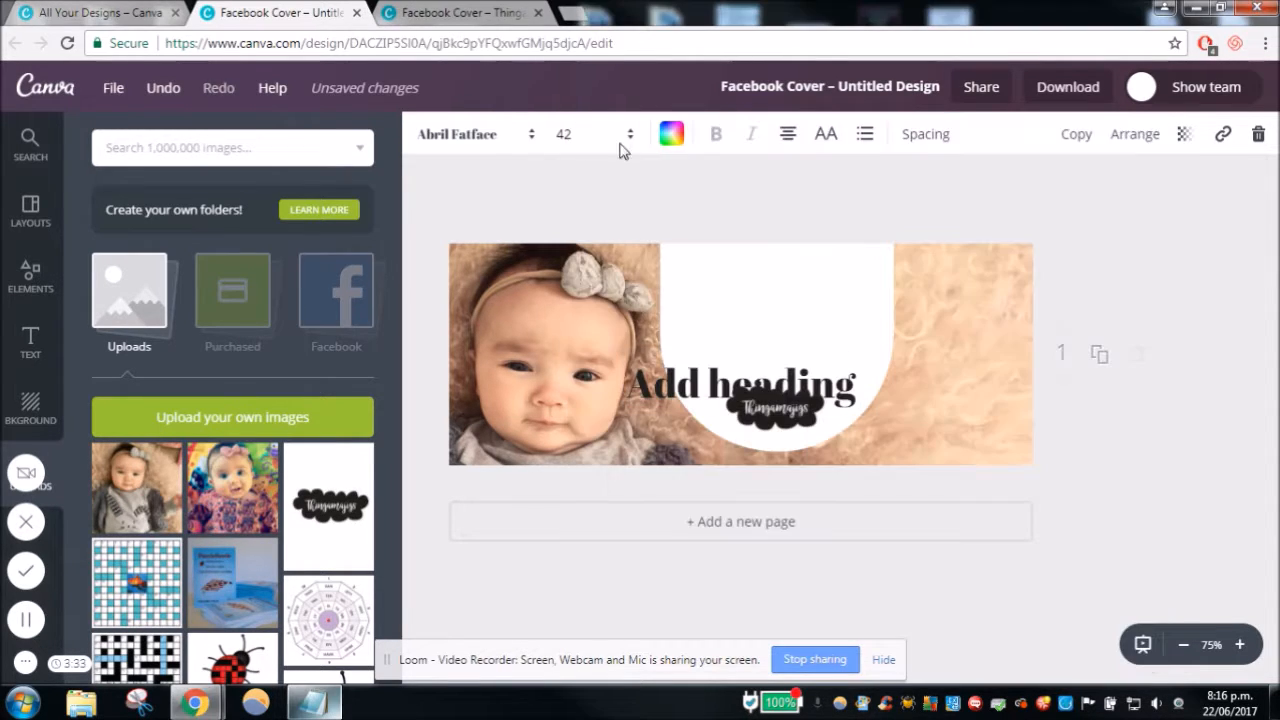
# - Move the heading to the top of the white shape and set its colour to the copied code cf8f6f
pyautogui.moveTo(680, 388); pyautogui.dragTo(716, 286)
pyautogui.click(716, 286)
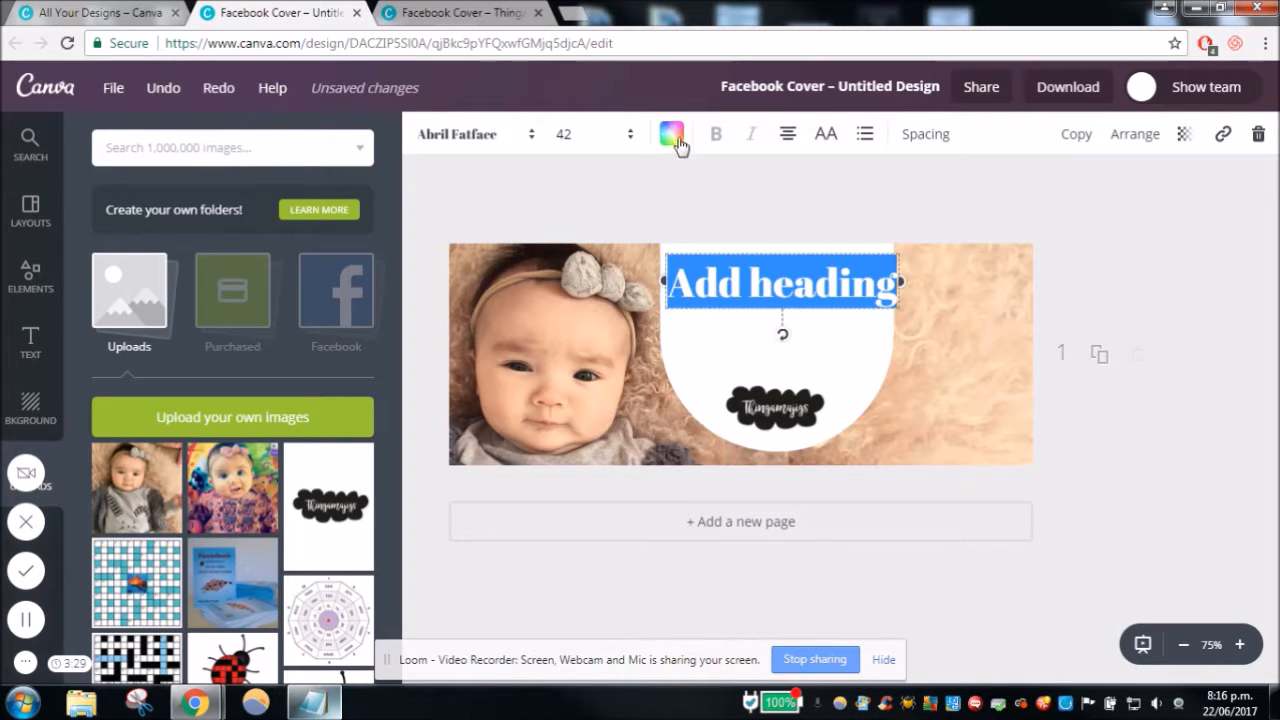
pyautogui.click(671, 134)
pyautogui.click(687, 222)
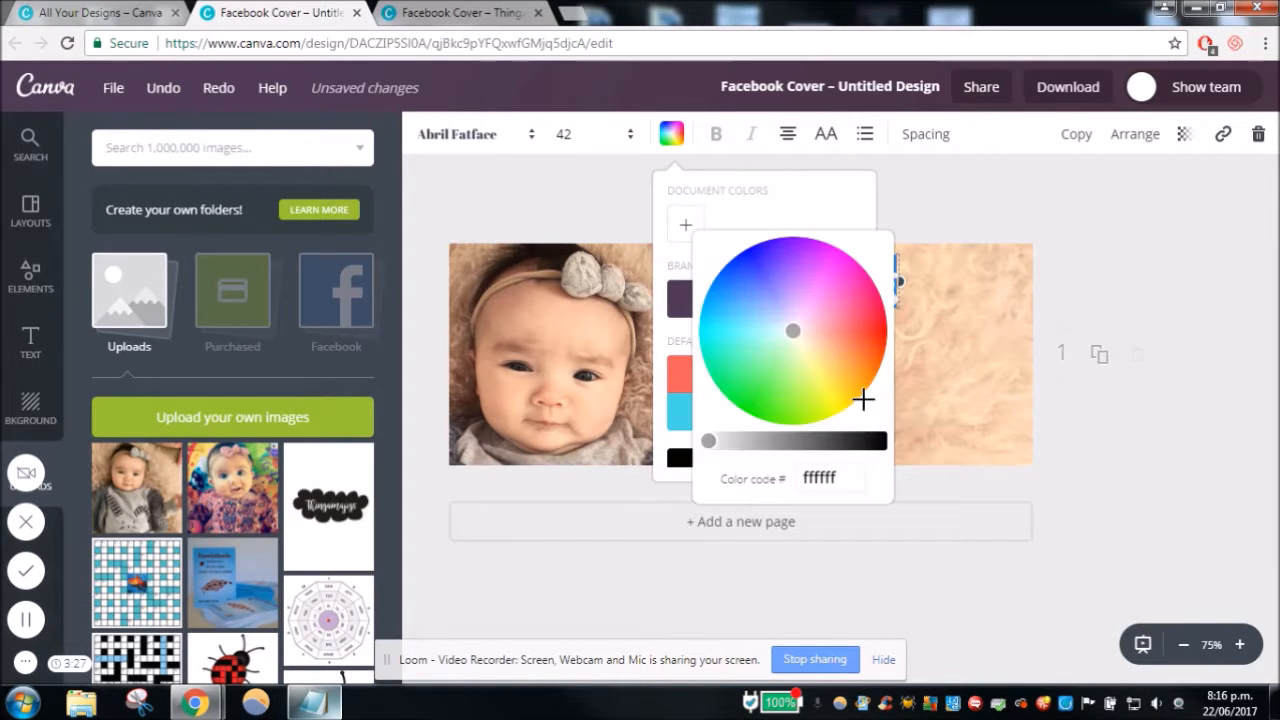
pyautogui.click(847, 478)
pyautogui.hotkey('ctrl', 'v')
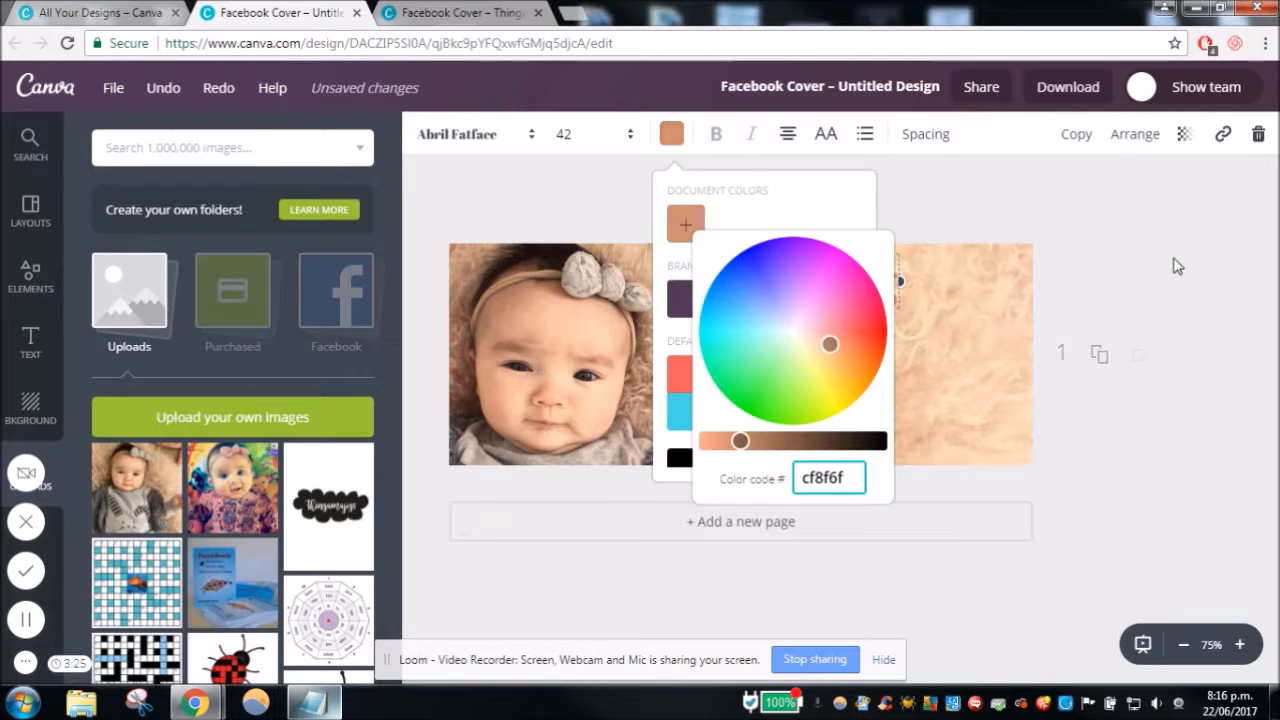
pyautogui.click(1177, 266)
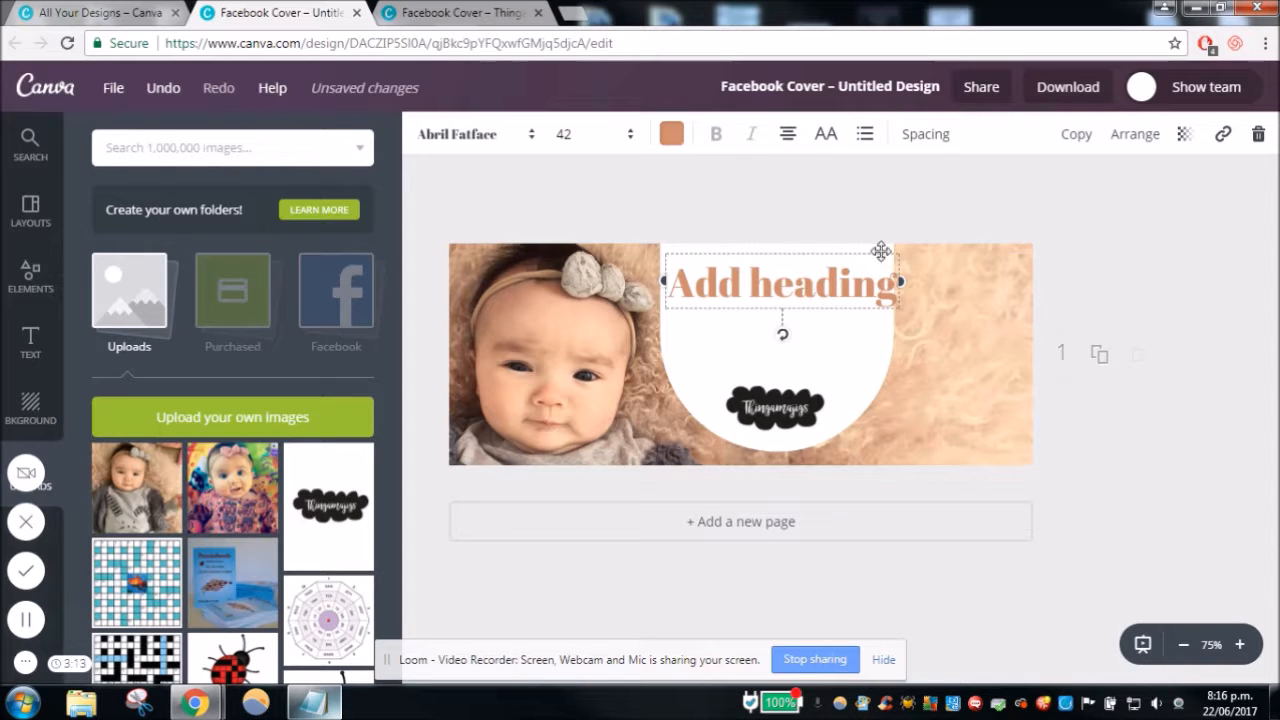
pyautogui.click(671, 134)
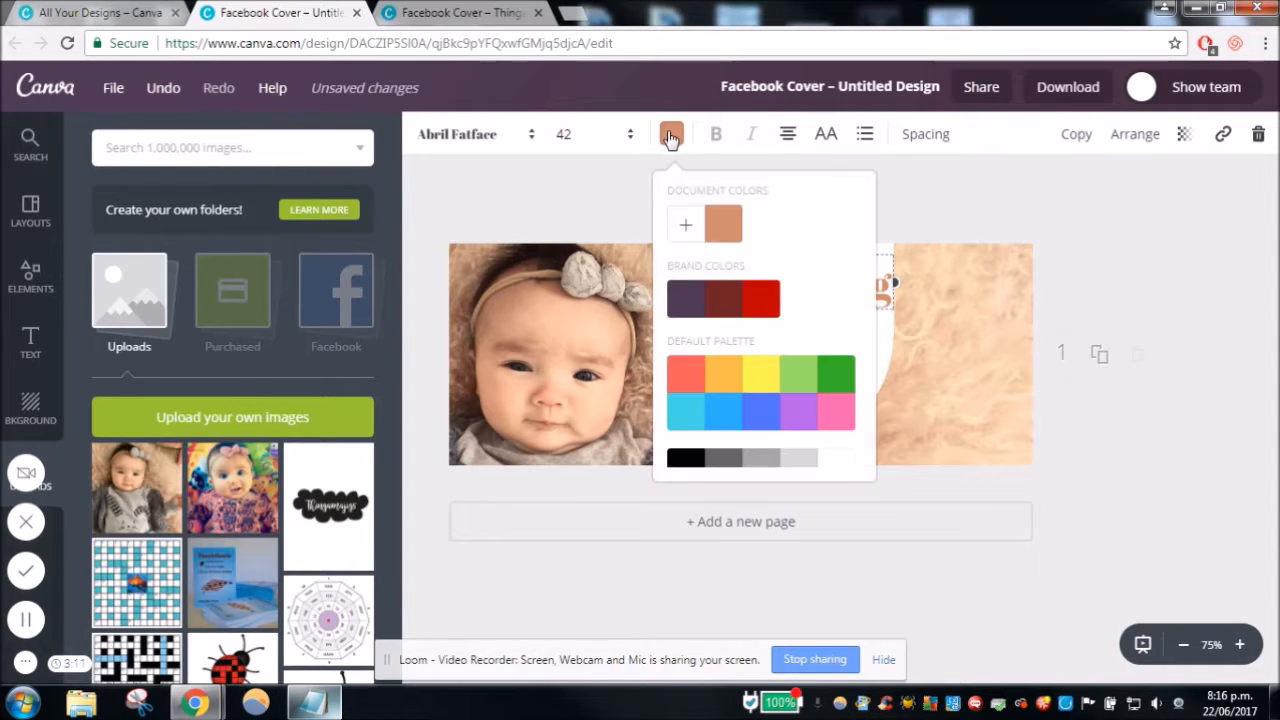
pyautogui.click(686, 224)
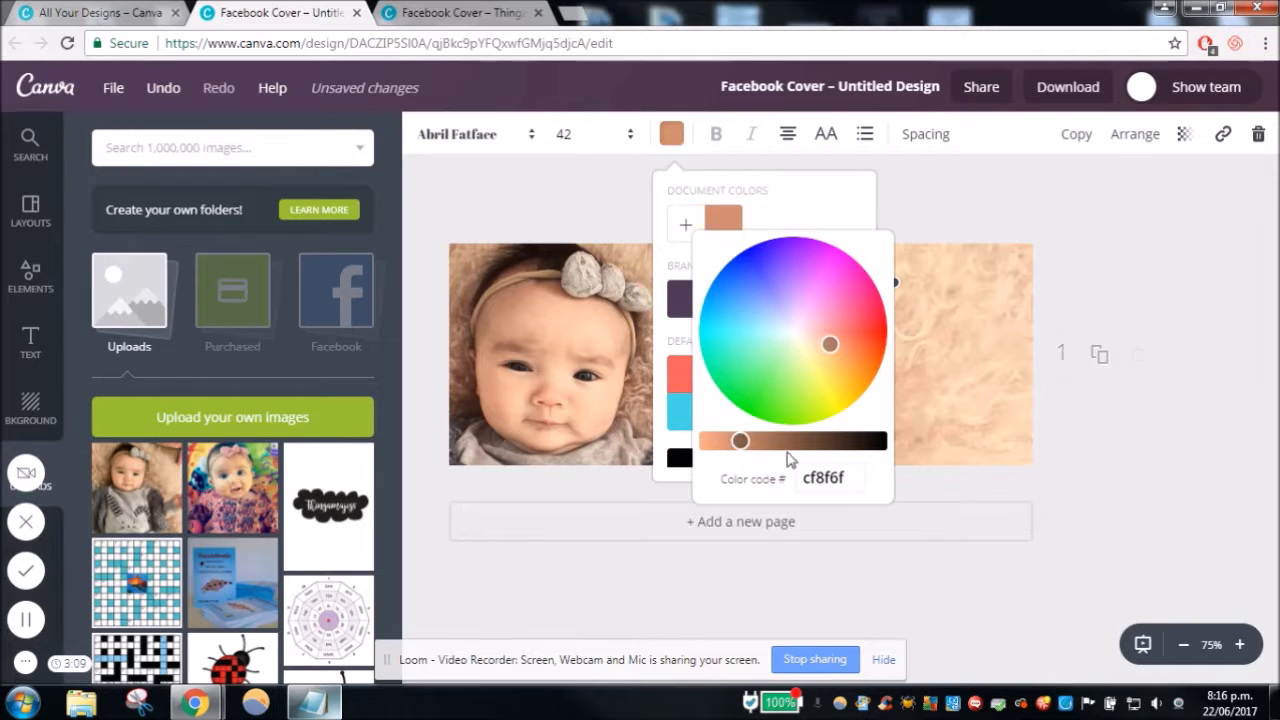
pyautogui.click(1138, 220)
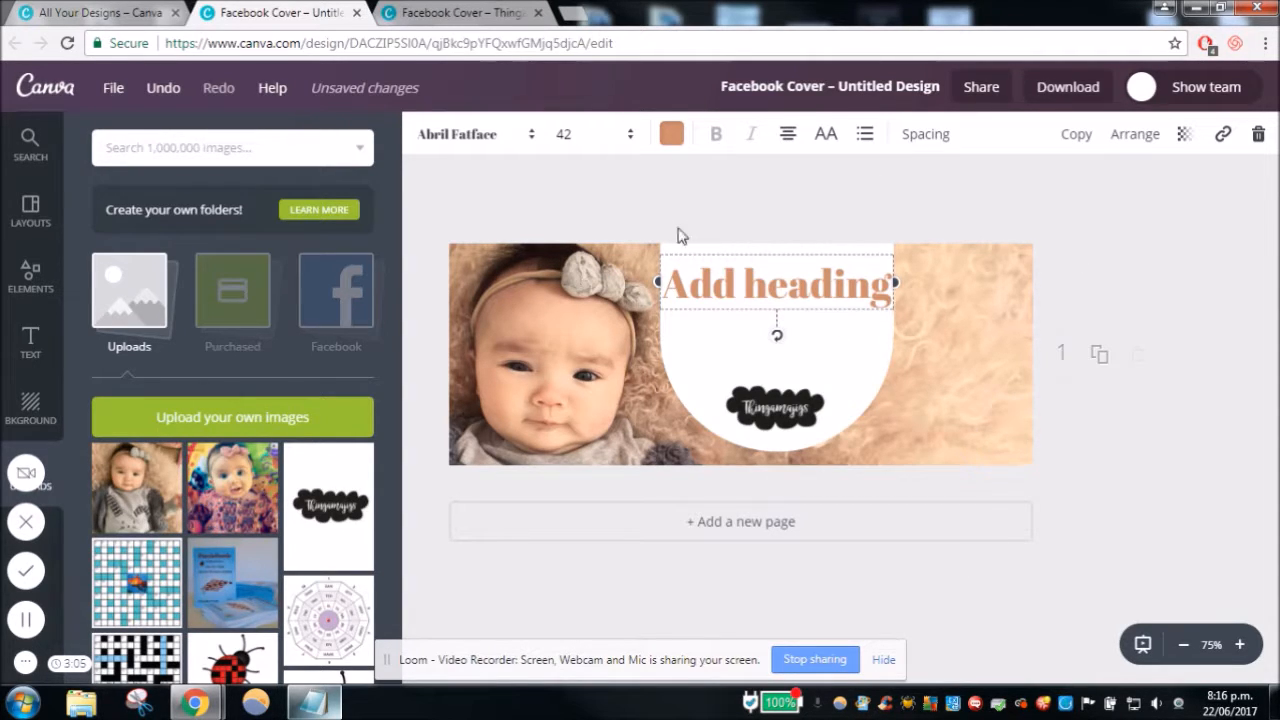
# - Change the heading's font to Satisfy
pyautogui.click(494, 138)
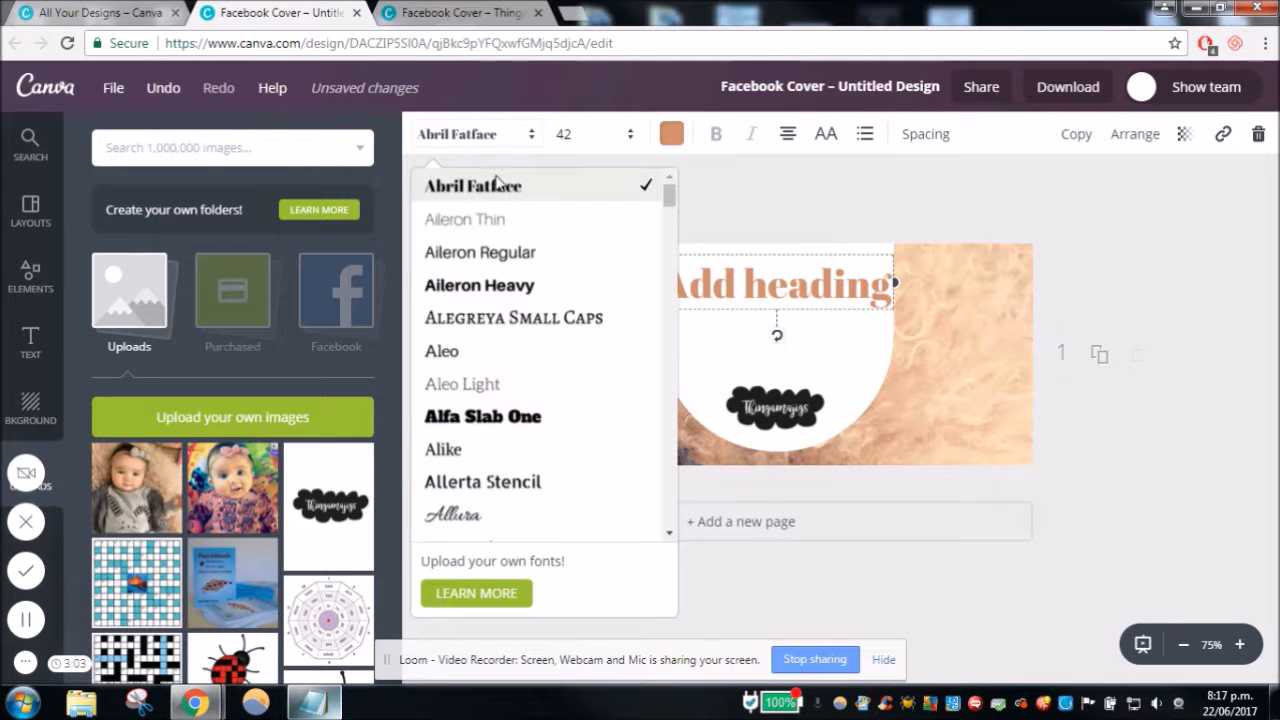
pyautogui.moveTo(664, 192); pyautogui.dragTo(656, 487)
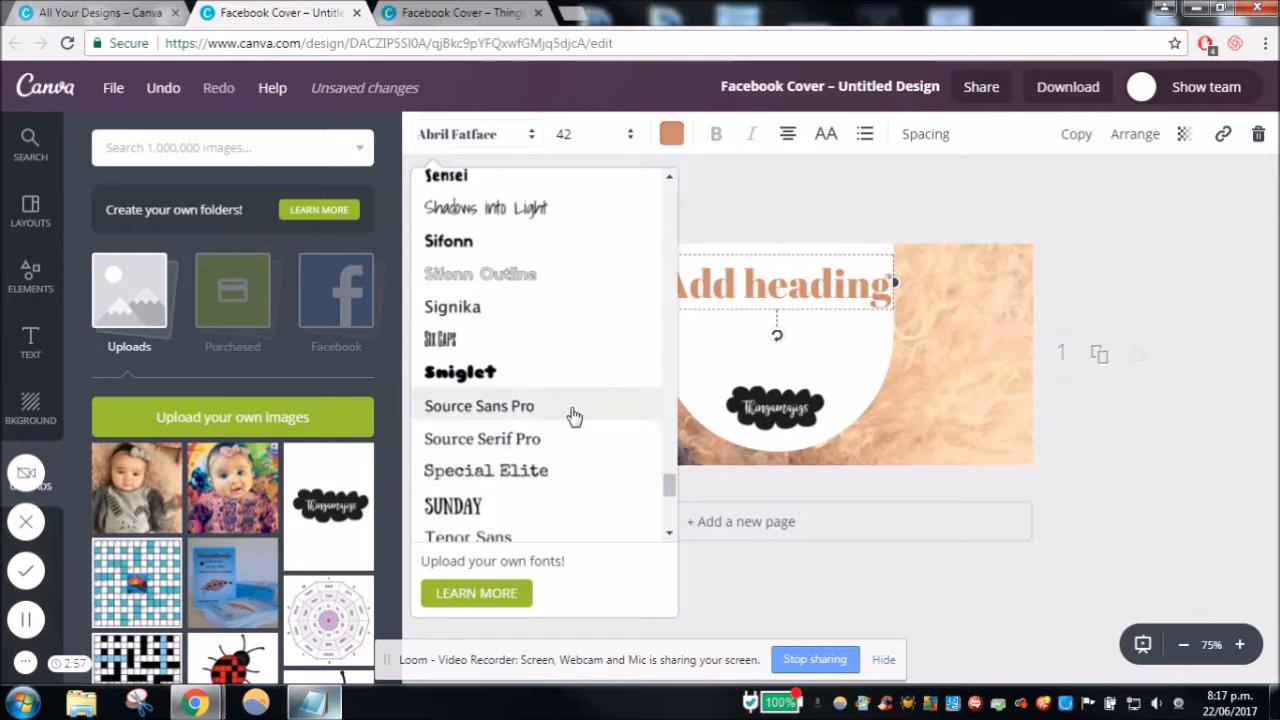
pyautogui.scroll(1, 573, 416)
pyautogui.scroll(2, 534, 257)
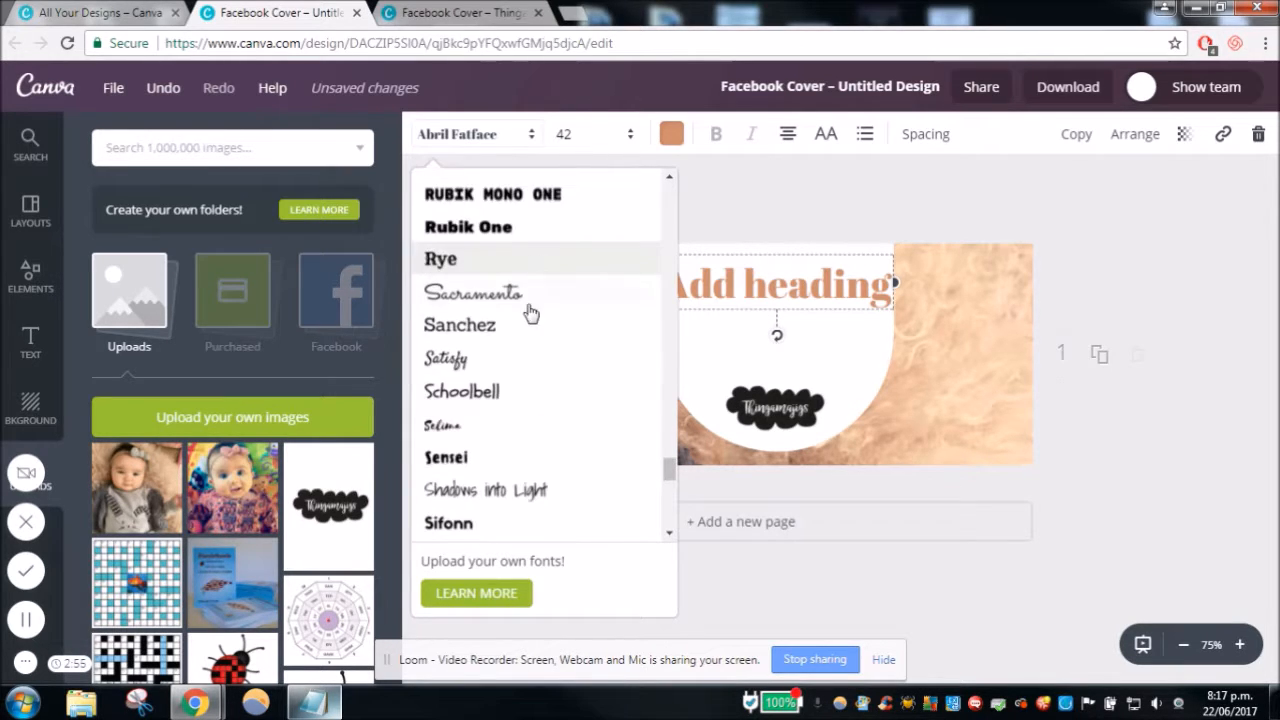
pyautogui.click(514, 370)
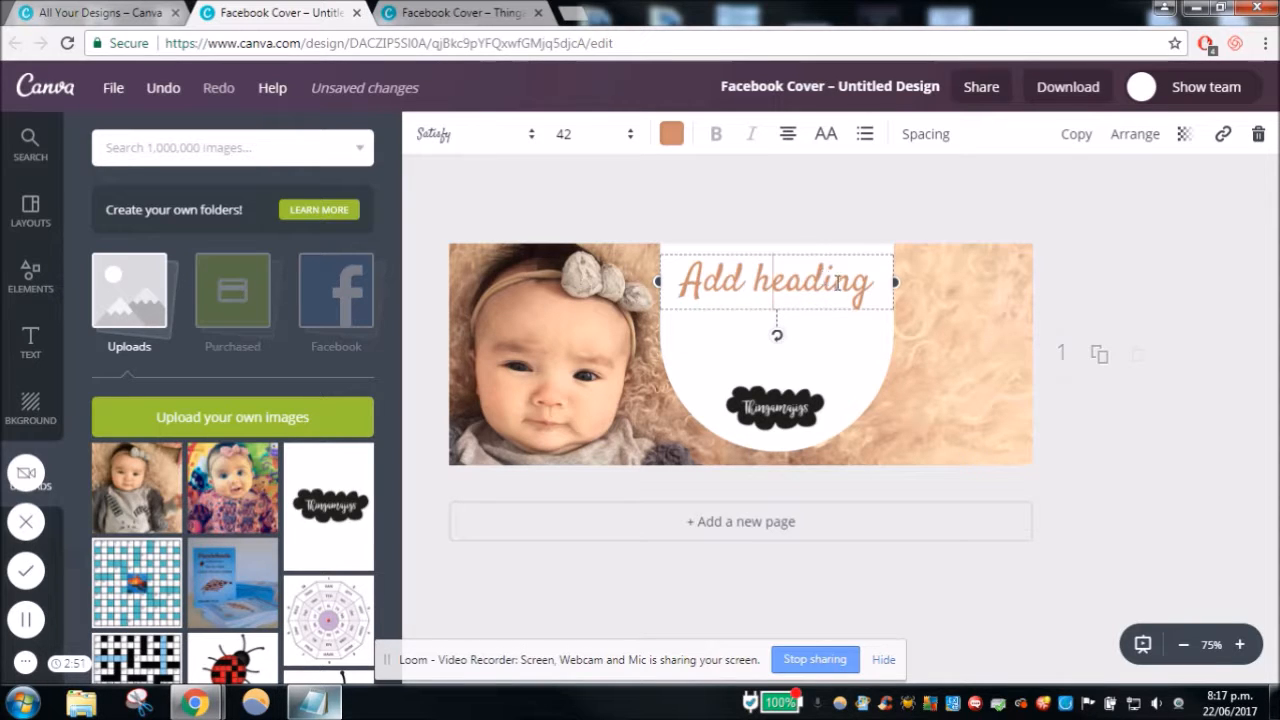
# - Replace the heading's placeholder text with "Hand Crafted"
pyautogui.moveTo(876, 288); pyautogui.dragTo(688, 280)
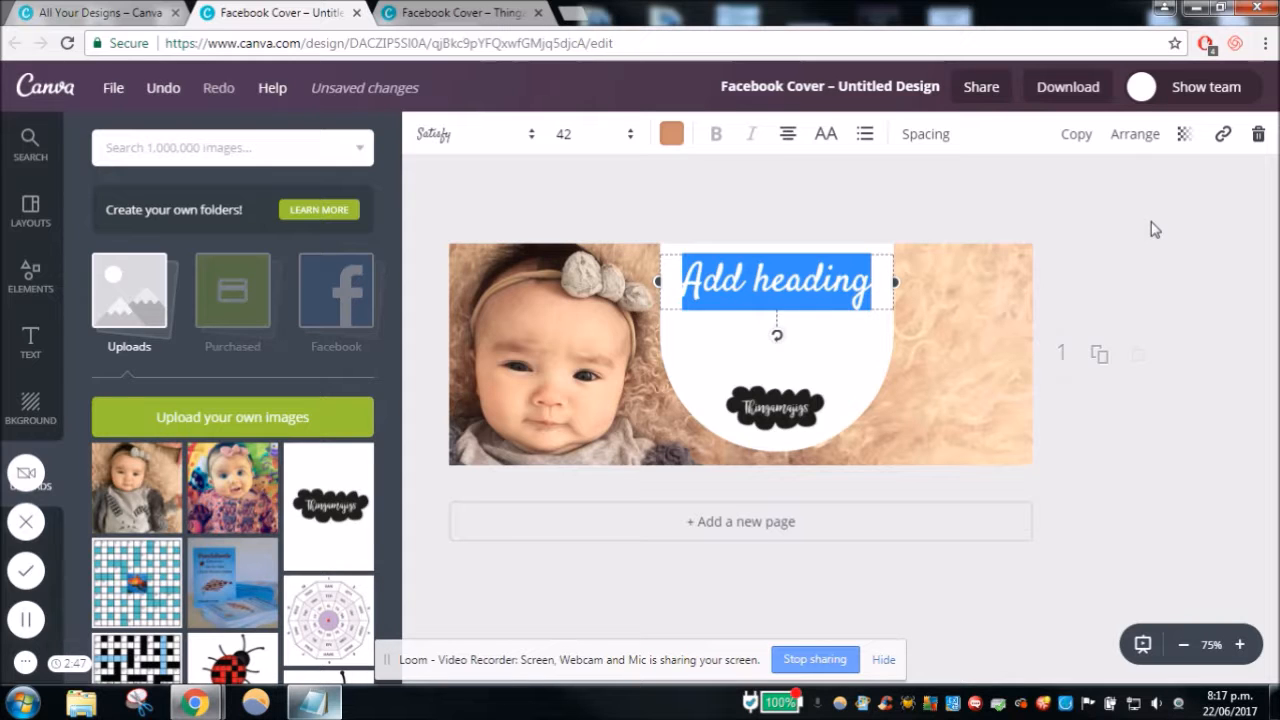
pyautogui.click(26, 619)
pyautogui.hotkey('alt', 'shift', 'p')
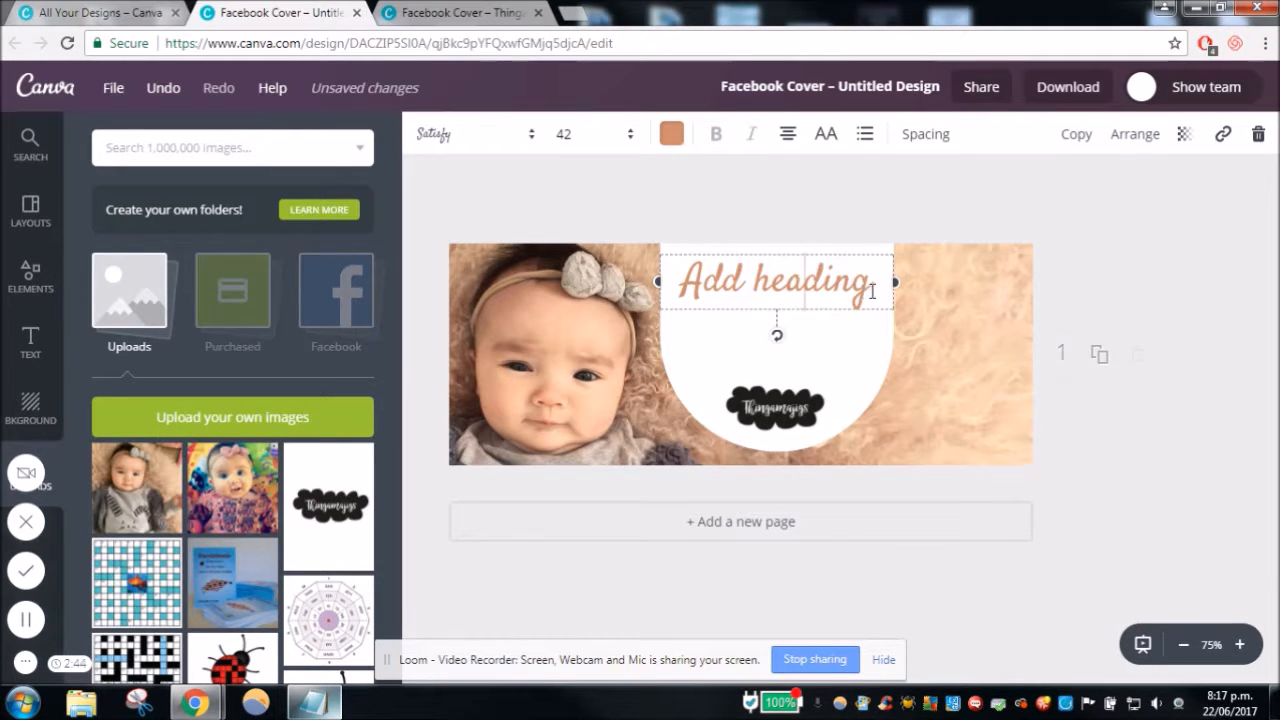
pyautogui.moveTo(876, 288); pyautogui.dragTo(698, 295)
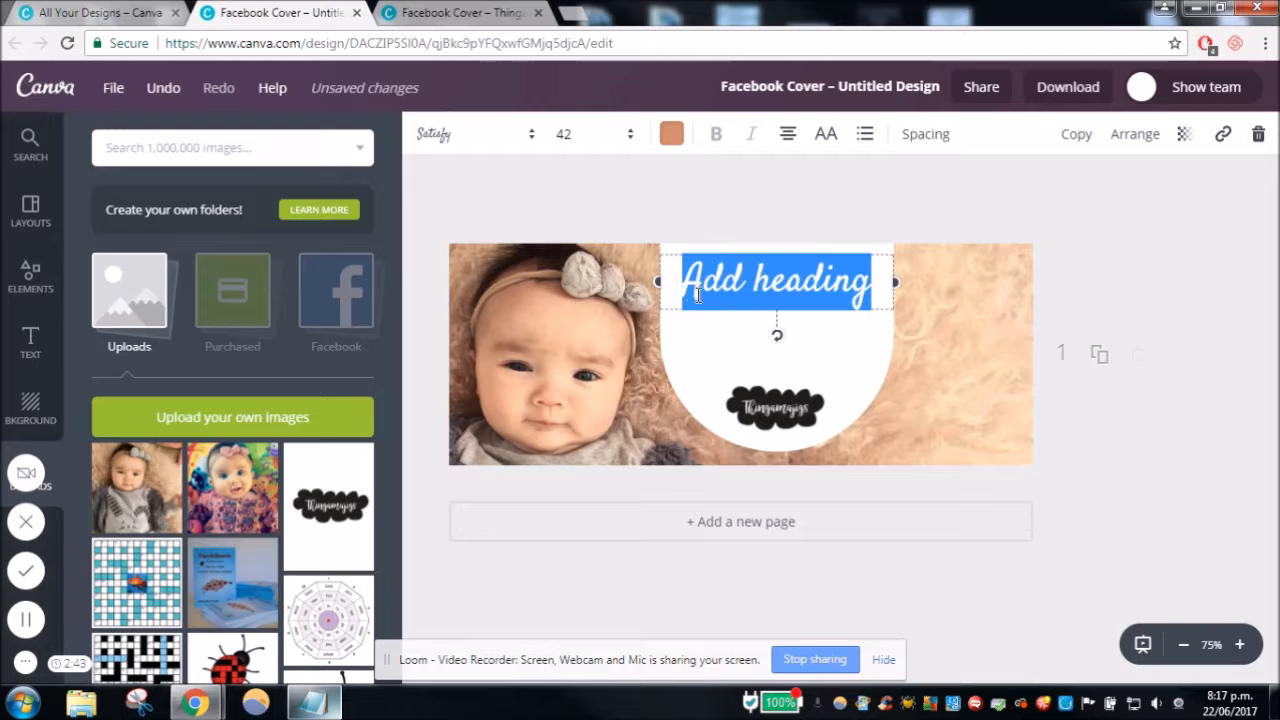
pyautogui.write('Hand')
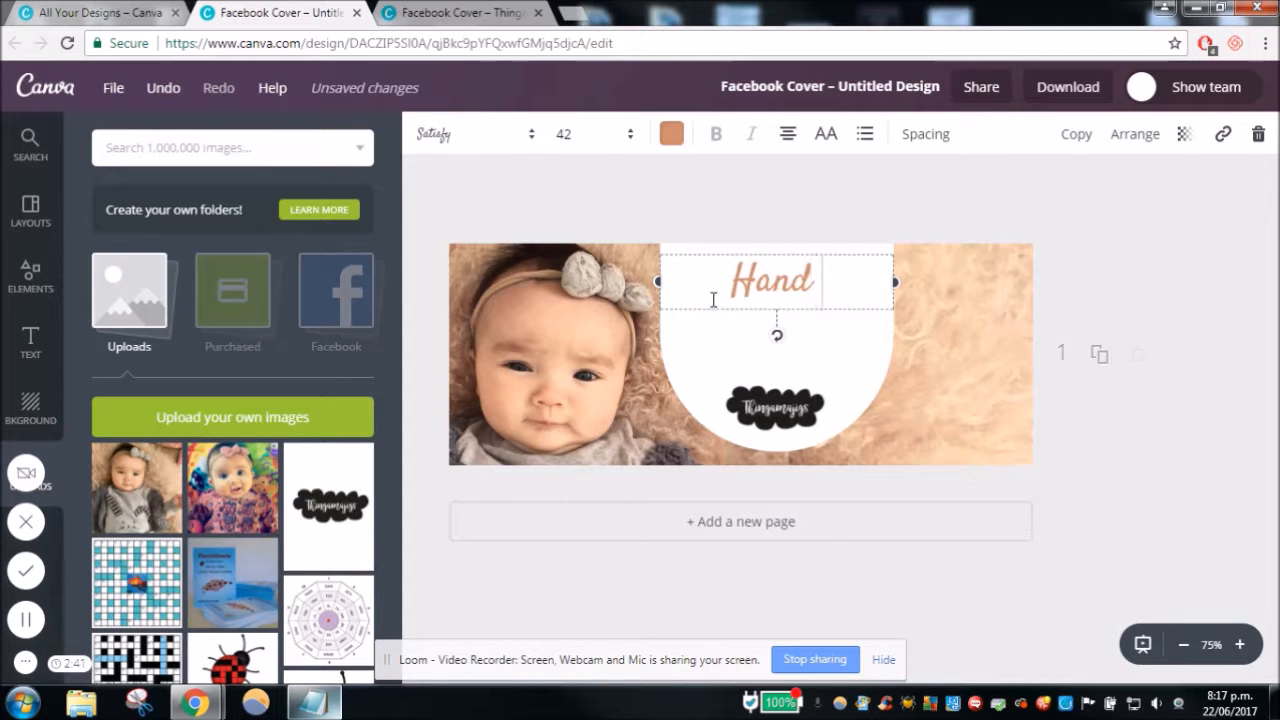
pyautogui.write(' Crafted')
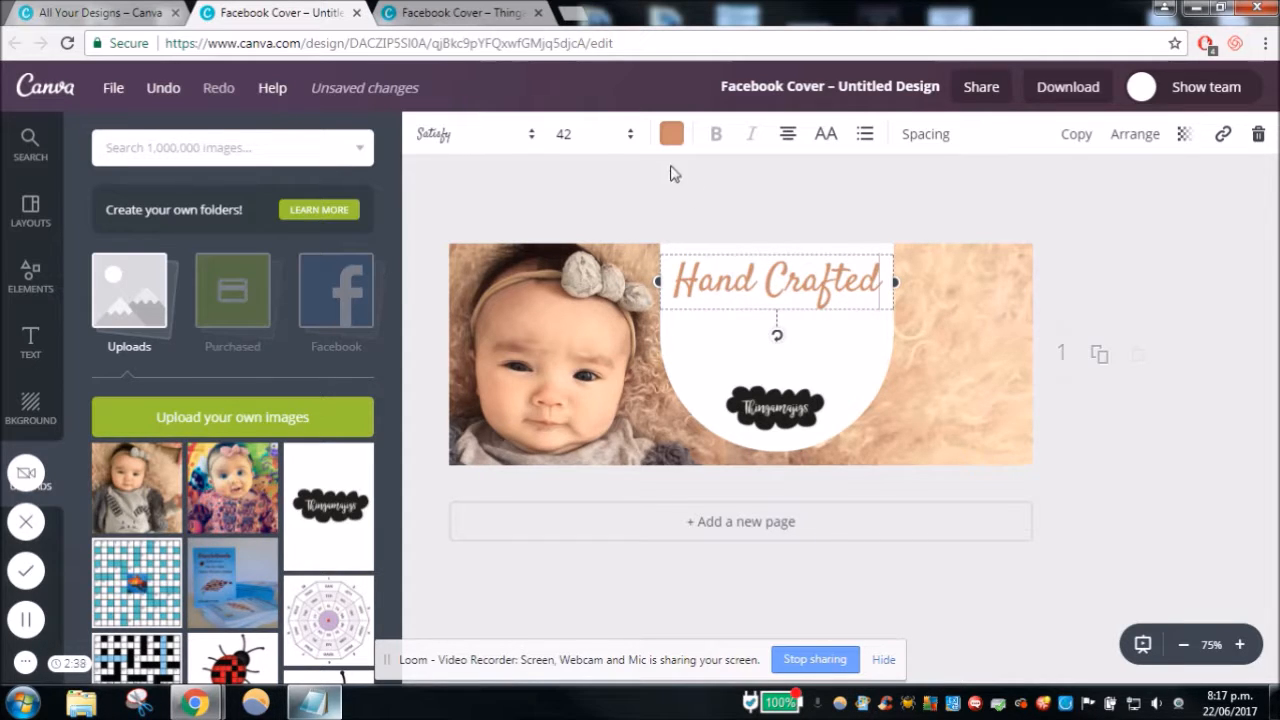
# - Set the "Hand Crafted" heading's font size to 36
pyautogui.click(589, 140)
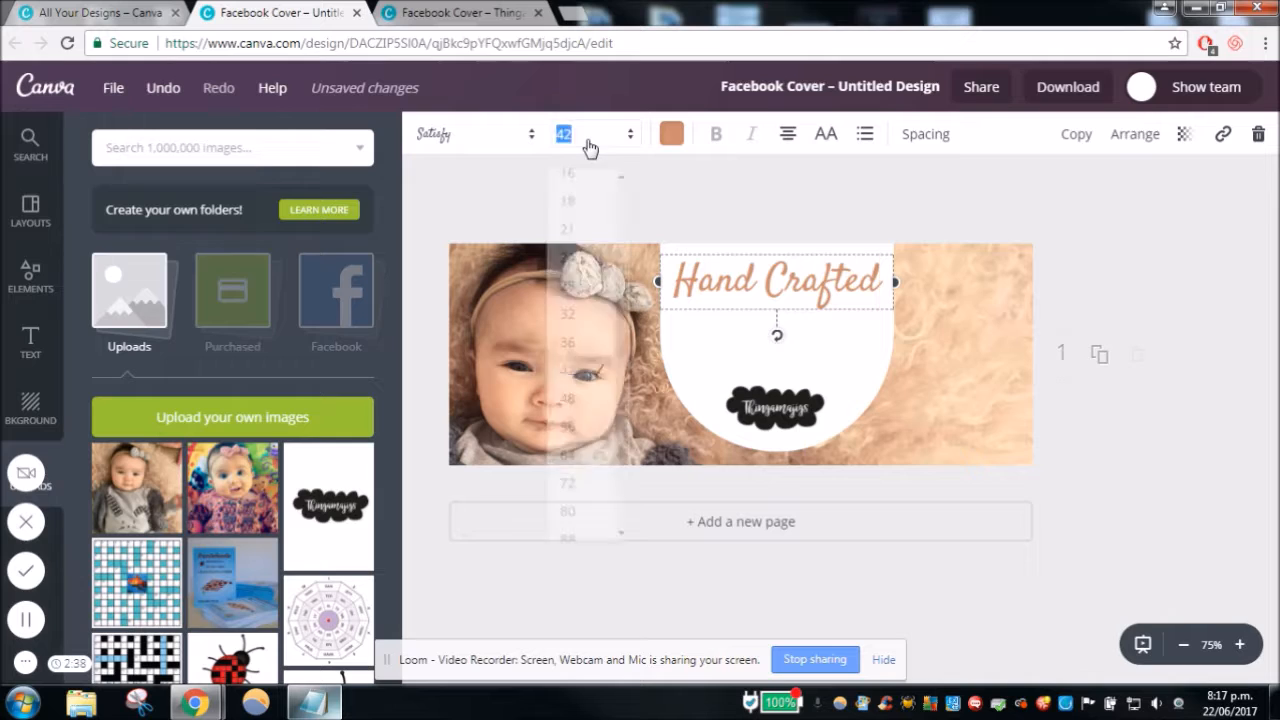
pyautogui.click(593, 343)
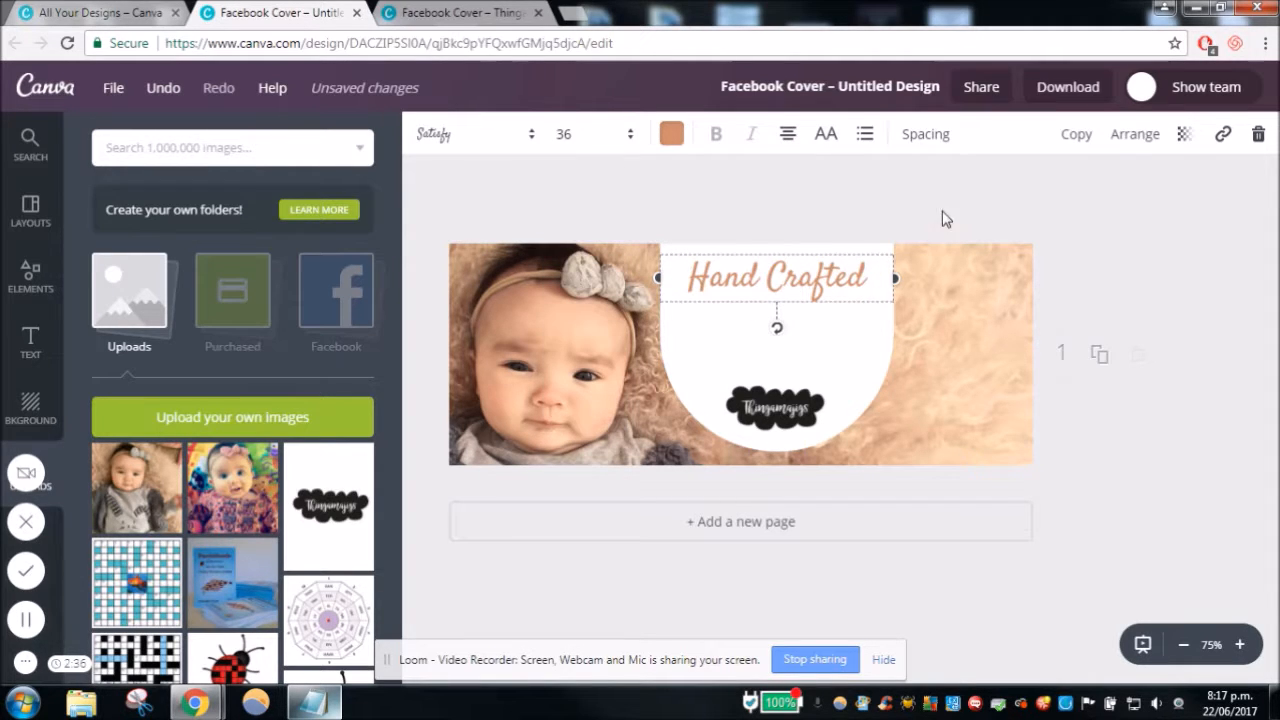
pyautogui.click(891, 270)
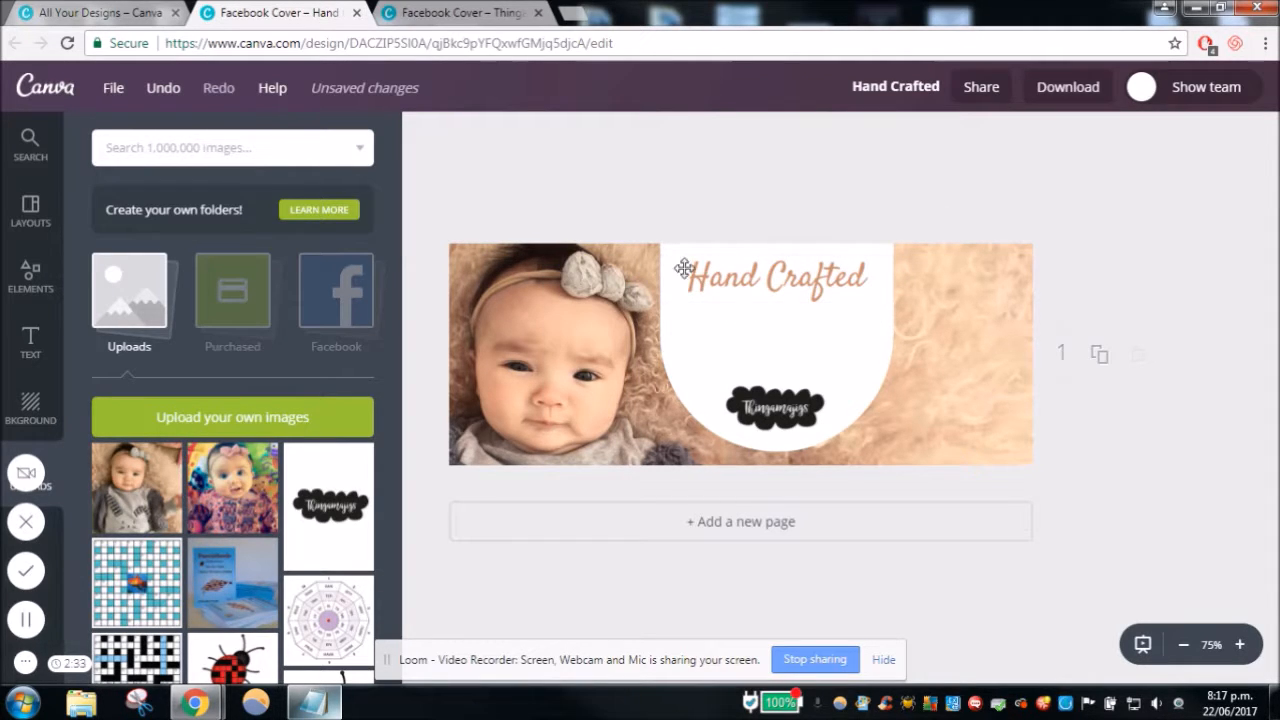
pyautogui.click(799, 255)
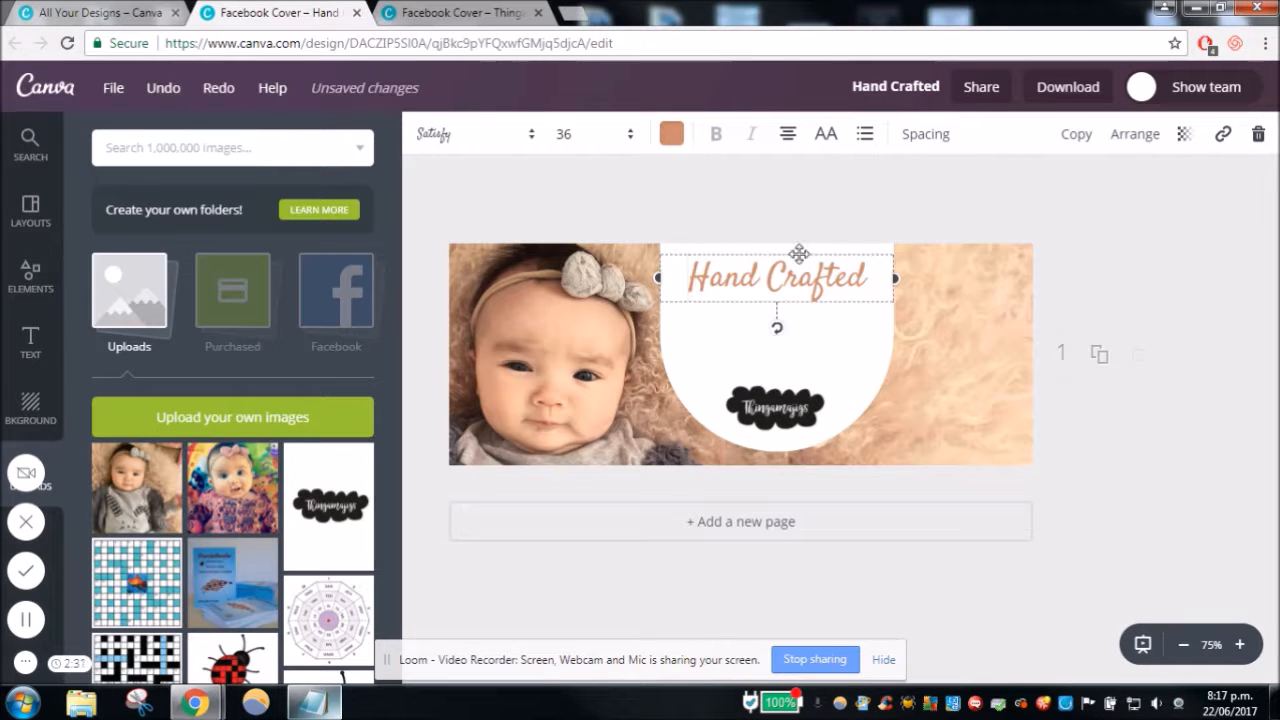
pyautogui.click(832, 238)
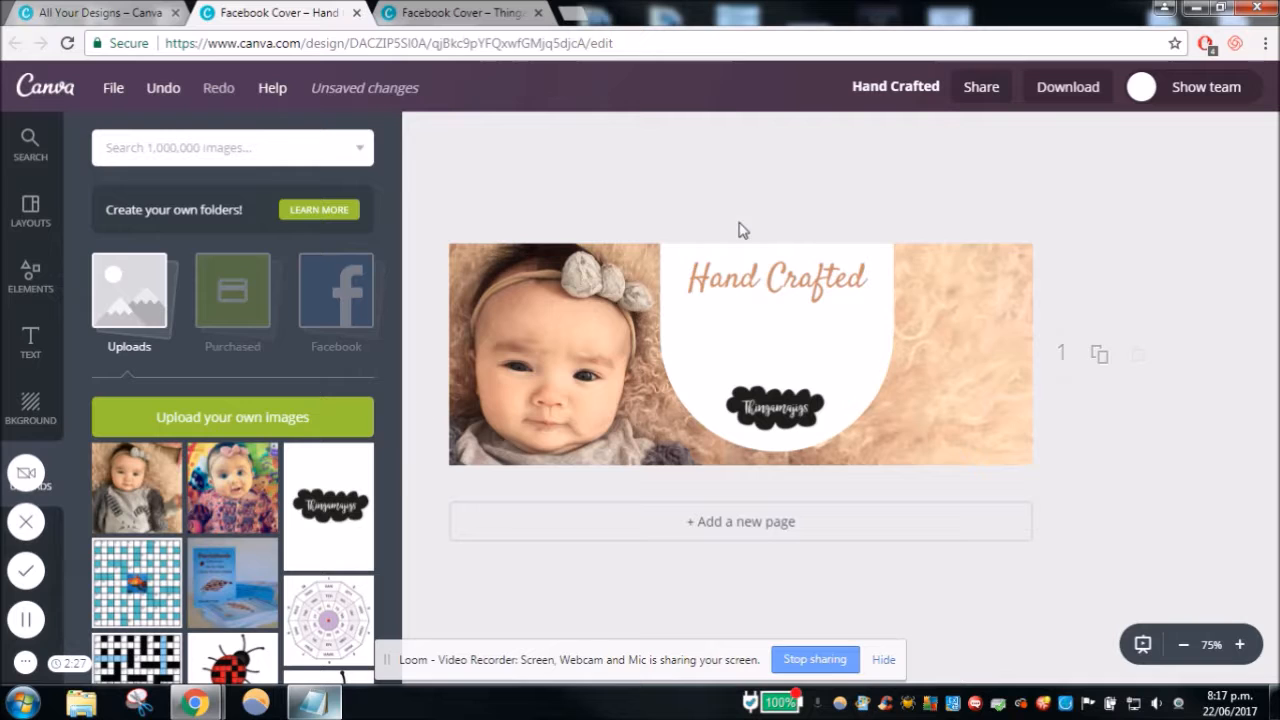
# - Duplicate the "Hand Crafted" heading and place the copy directly below the original
pyautogui.click(815, 285)
pyautogui.click(1076, 133)
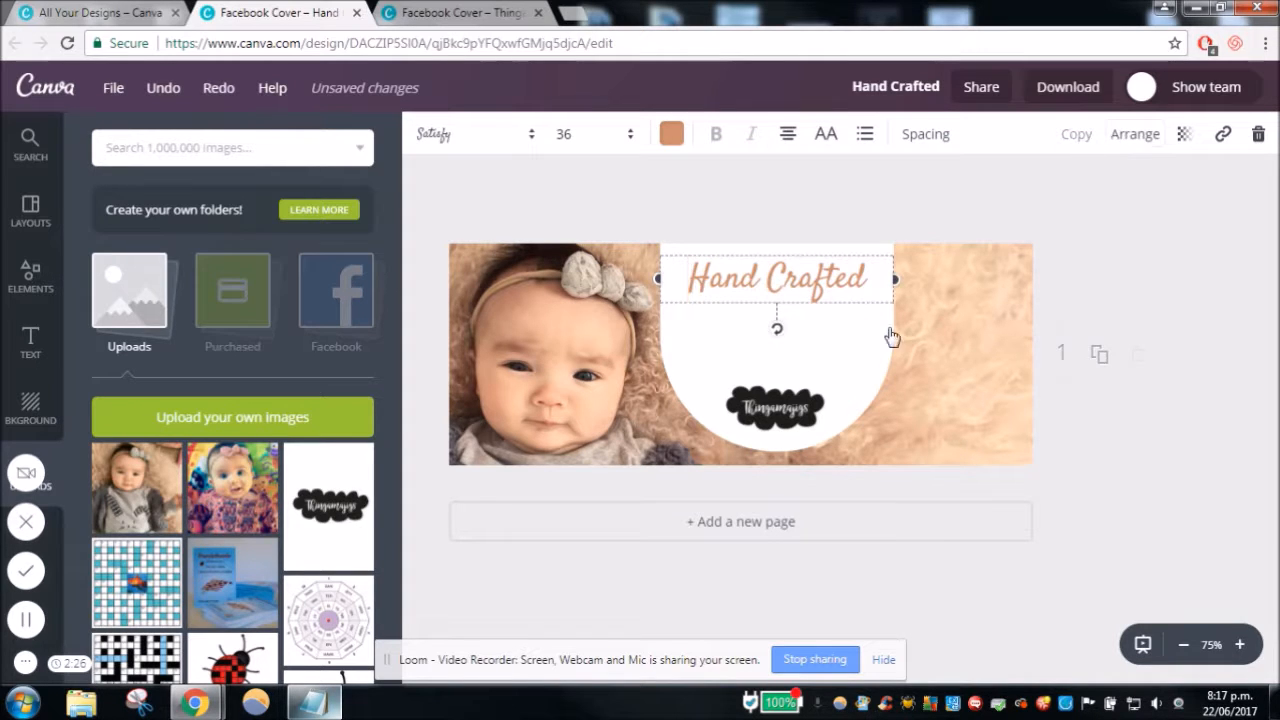
pyautogui.moveTo(826, 270); pyautogui.dragTo(808, 292)
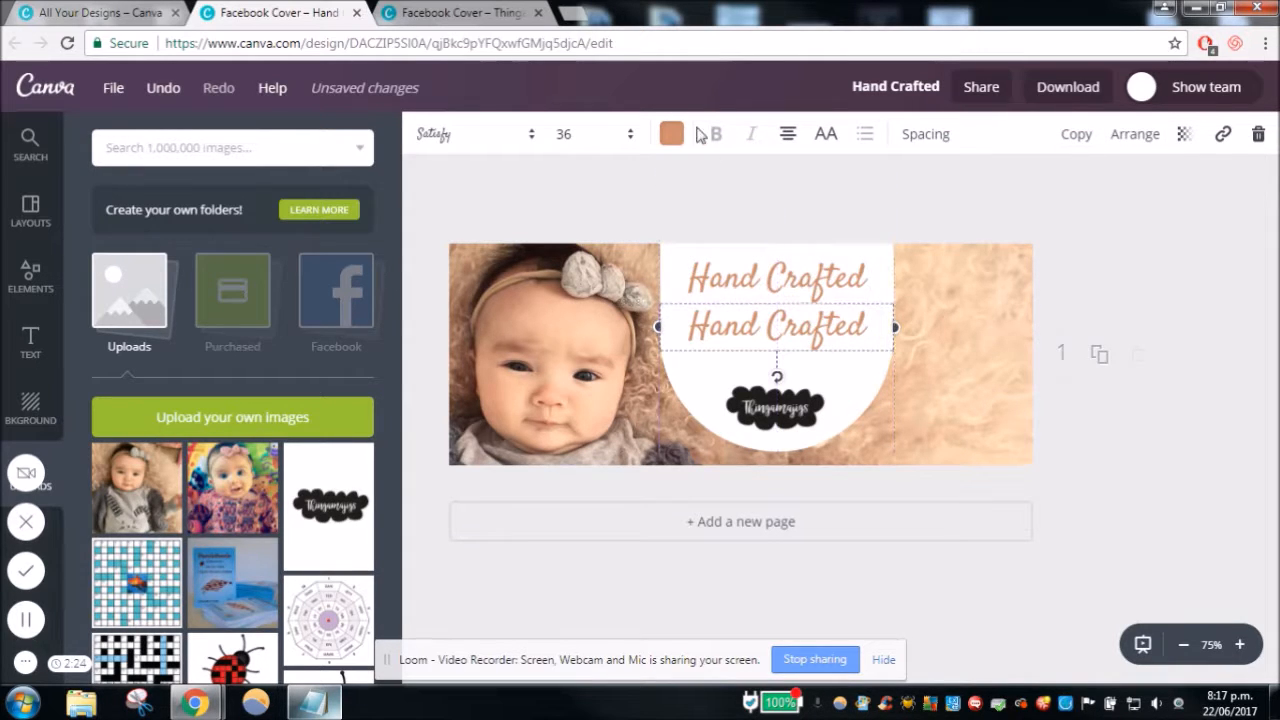
# - Recolour the lower "Hand Crafted" copy to a near-black custom colour, 0d0d0d
pyautogui.click(669, 135)
pyautogui.click(686, 458)
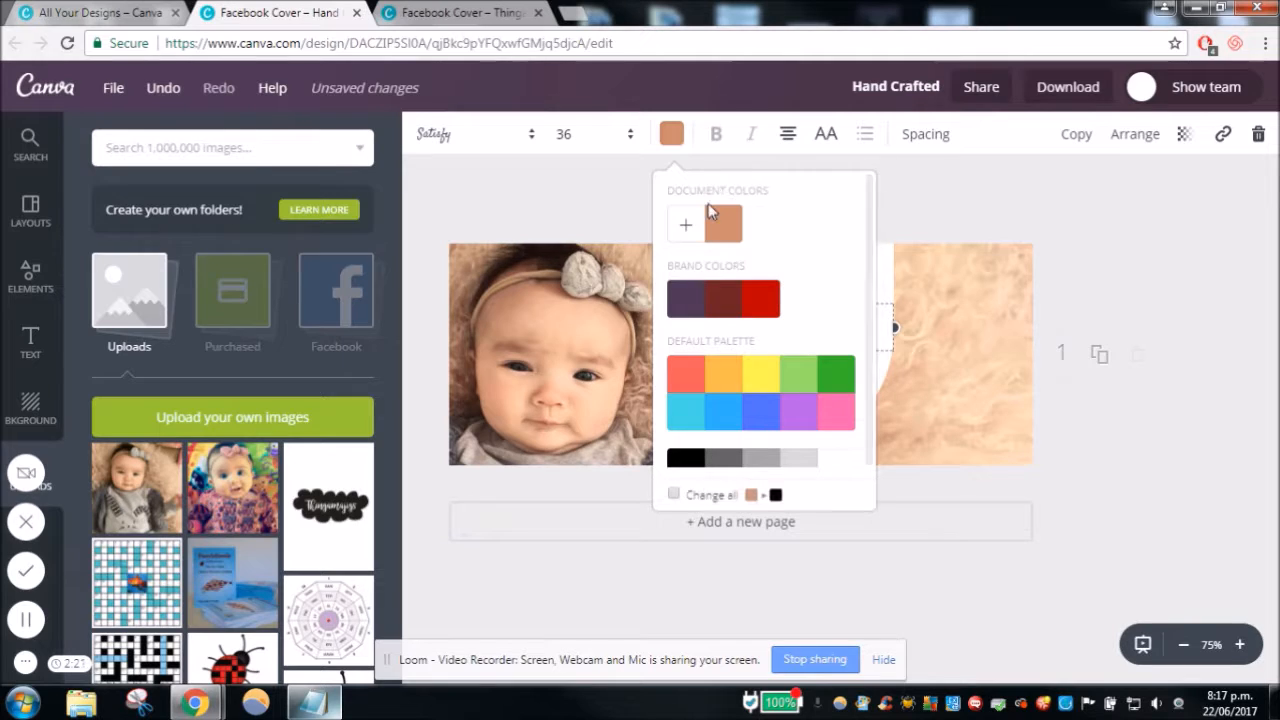
pyautogui.click(686, 228)
pyautogui.moveTo(877, 441); pyautogui.dragTo(868, 441)
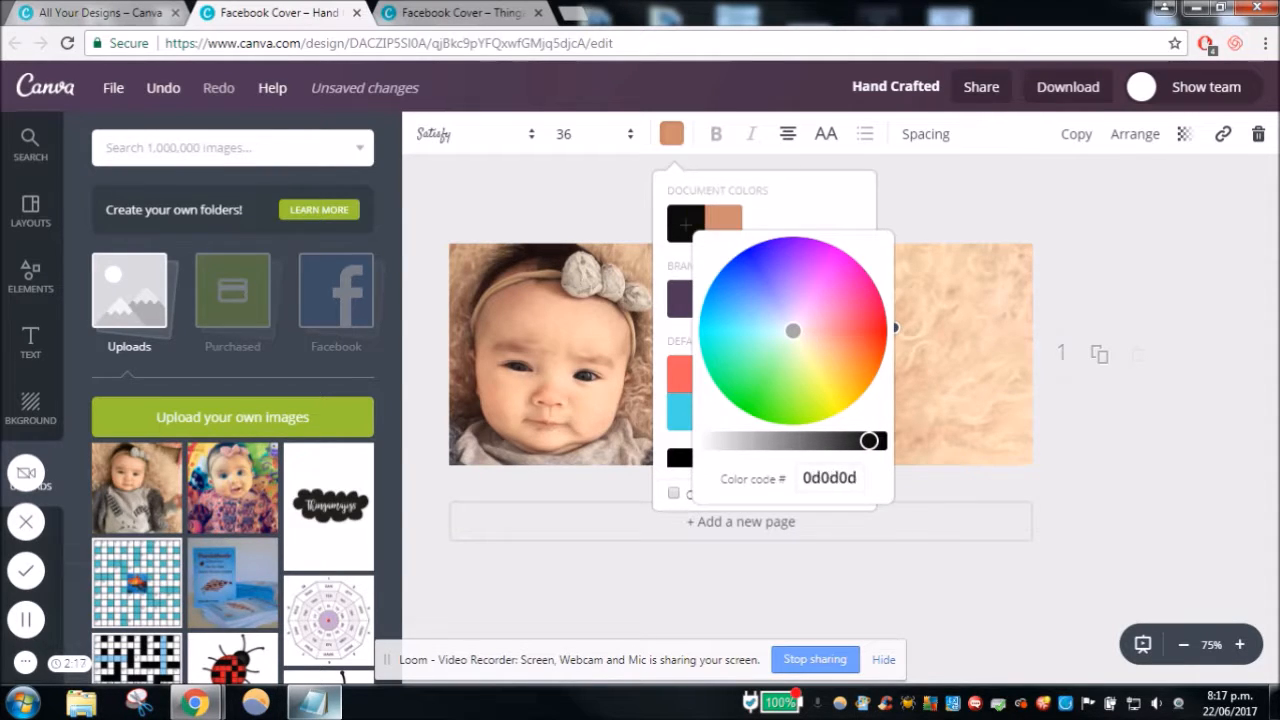
pyautogui.click(1183, 278)
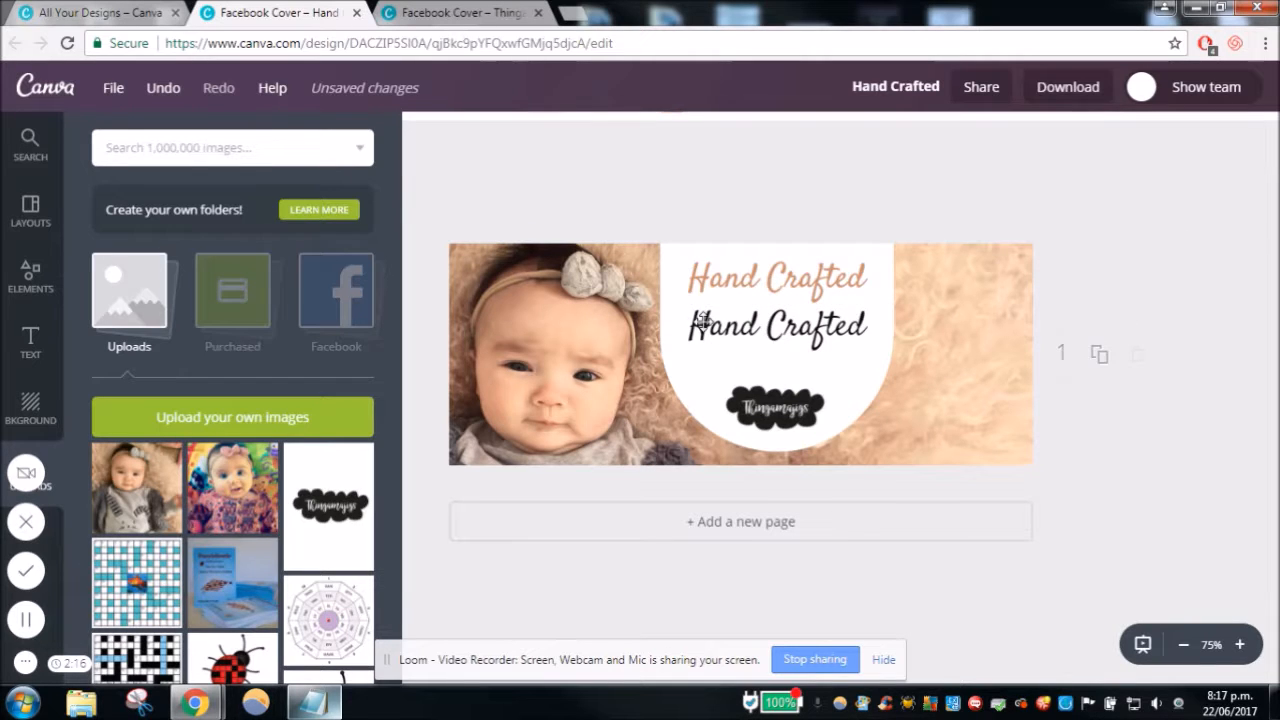
# - Change the font of the lower "Hand Crafted" copy to Oleo Script
pyautogui.click(764, 338)
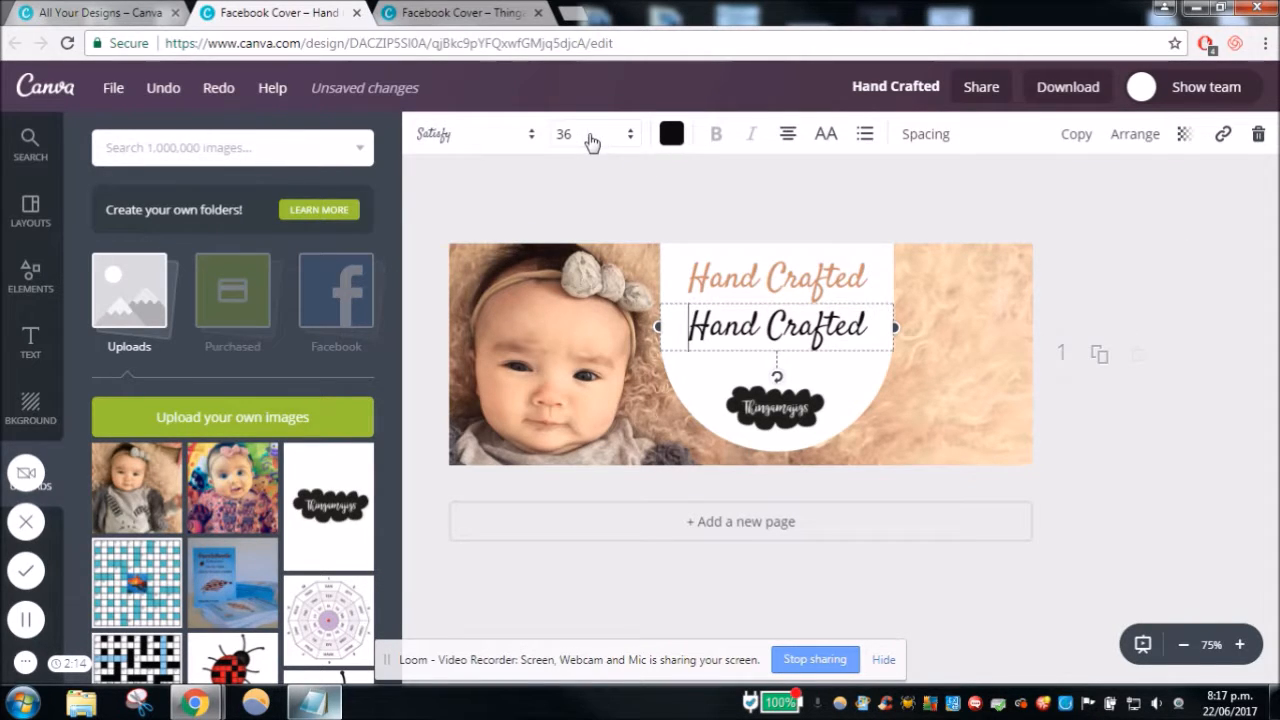
pyautogui.click(591, 137)
pyautogui.click(509, 139)
pyautogui.moveTo(668, 470); pyautogui.dragTo(666, 396)
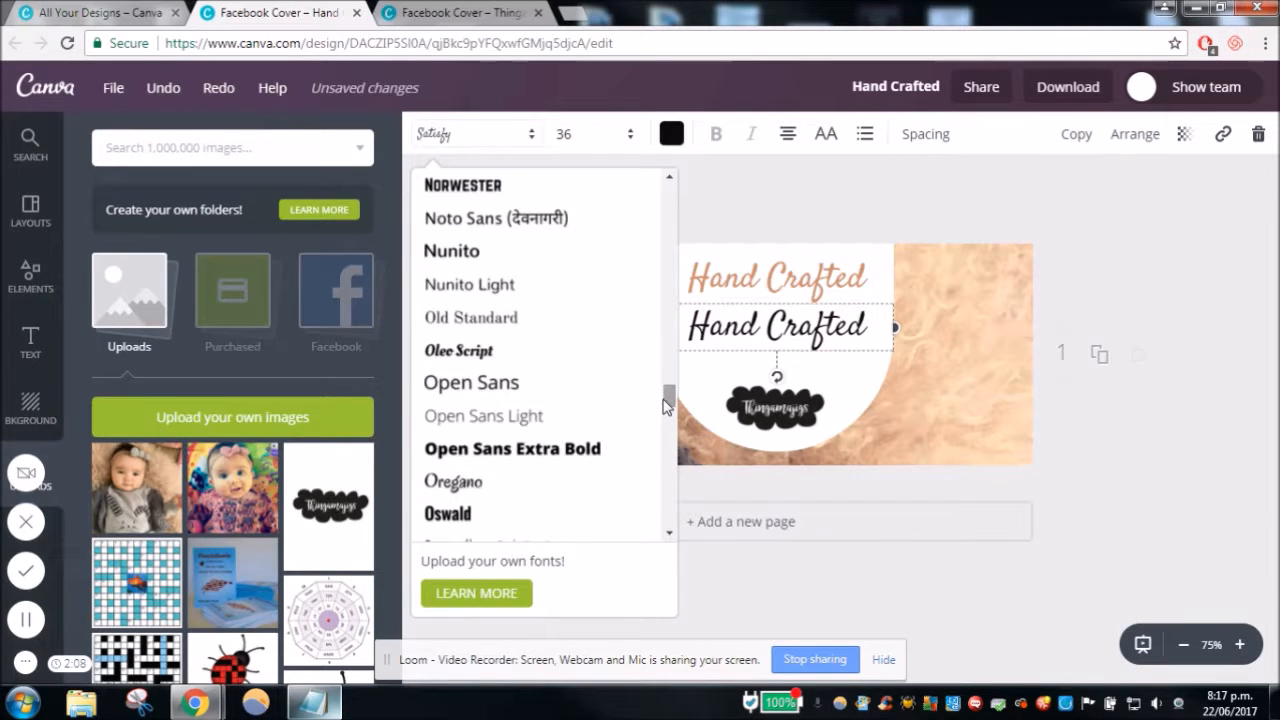
pyautogui.click(558, 352)
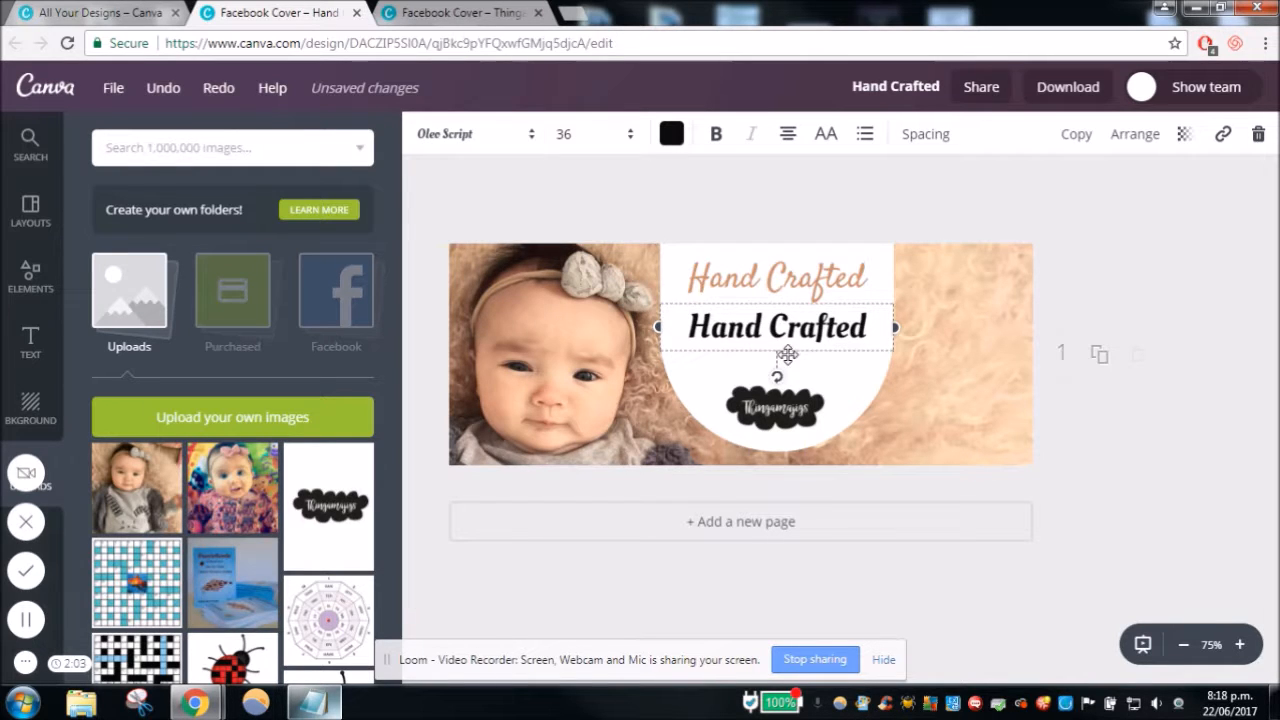
# - Replace the lower copy's text with "cushions, bibs, headbands & more!", adding a line break before "headbands"
pyautogui.moveTo(866, 335); pyautogui.dragTo(686, 332)
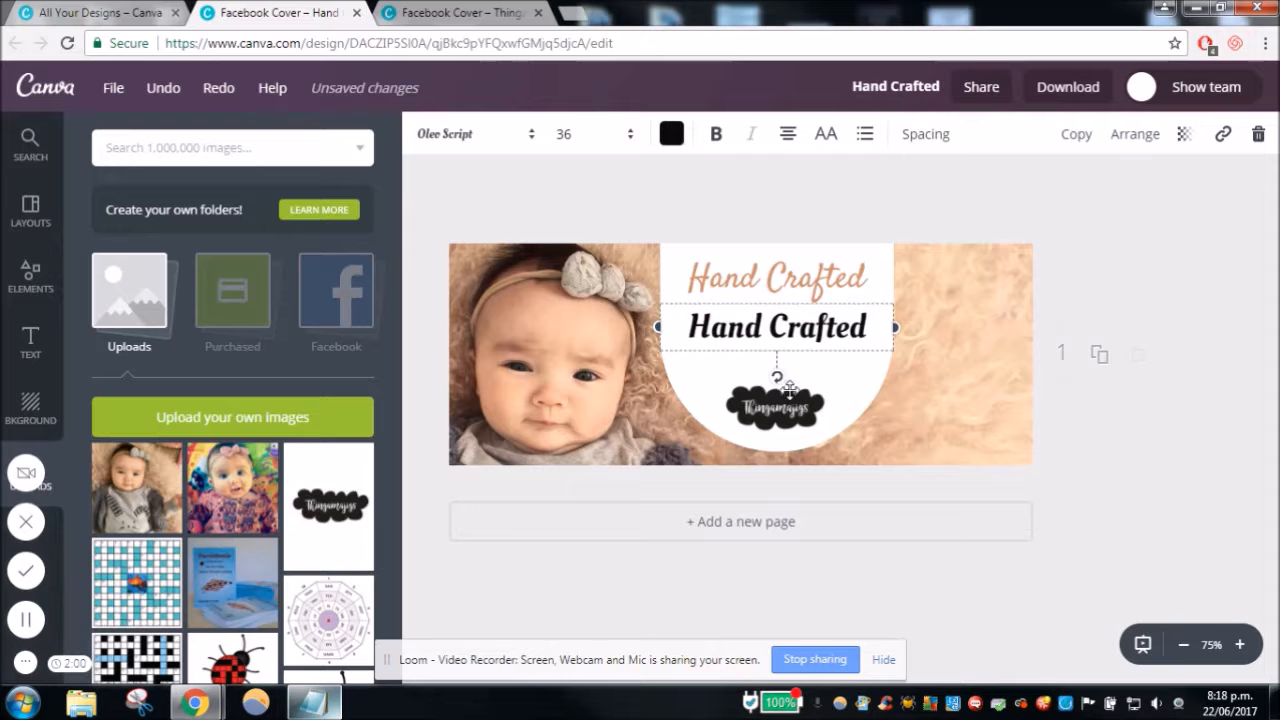
pyautogui.click(857, 327)
pyautogui.moveTo(872, 327); pyautogui.dragTo(692, 328)
pyautogui.write('cushions, bibs, headbands & more!')
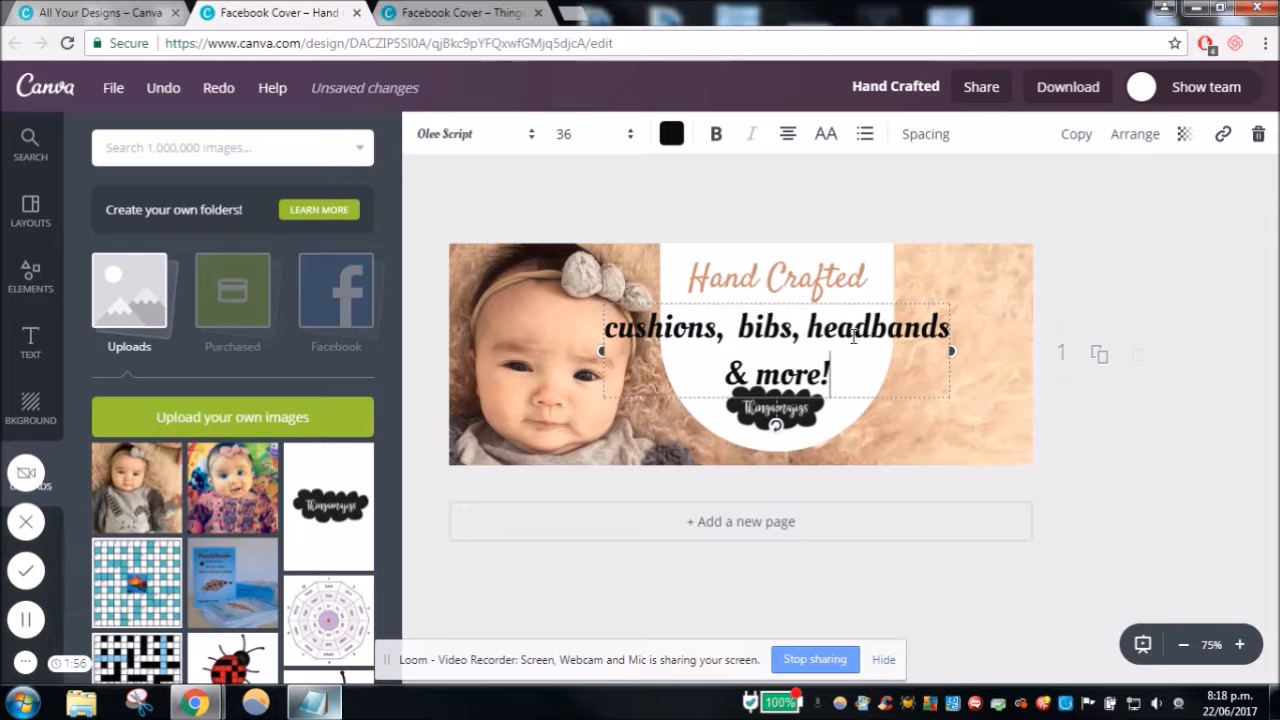
pyautogui.click(808, 327)
pyautogui.press('BackSpace')
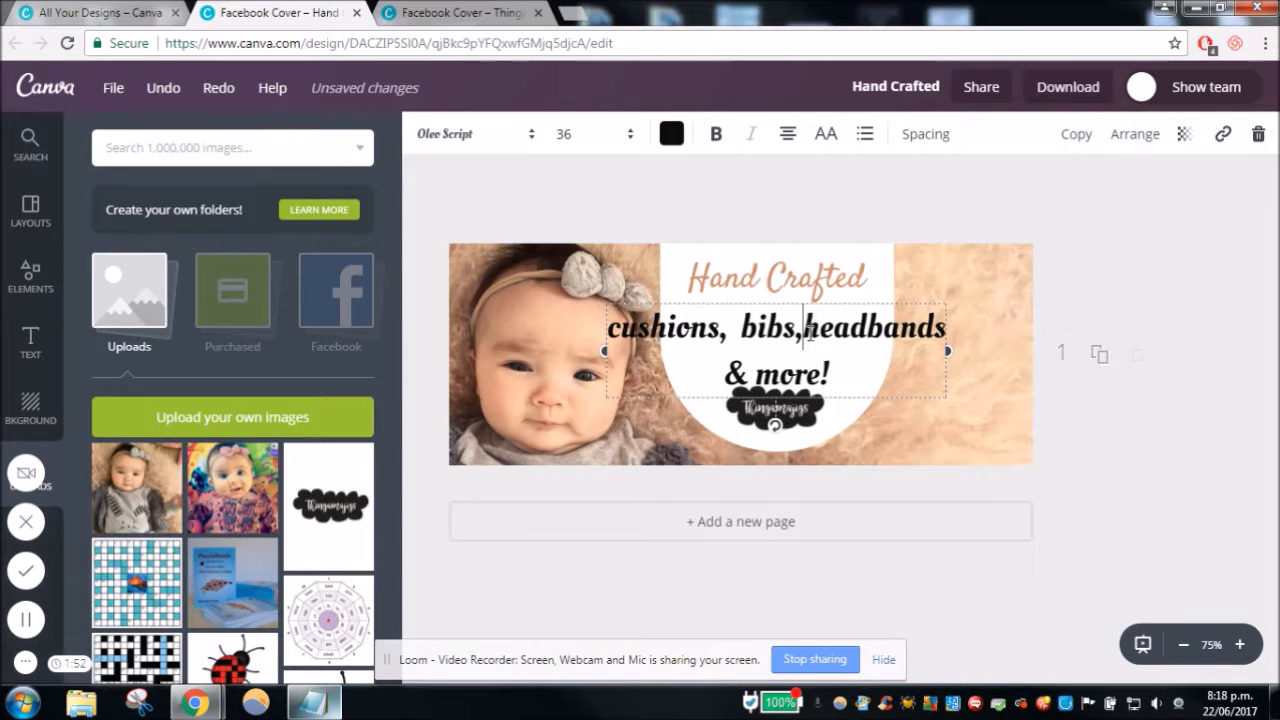
pyautogui.press('Return')
# - Set the product text's font size to 24 and its line height to 1.12
pyautogui.click(578, 148)
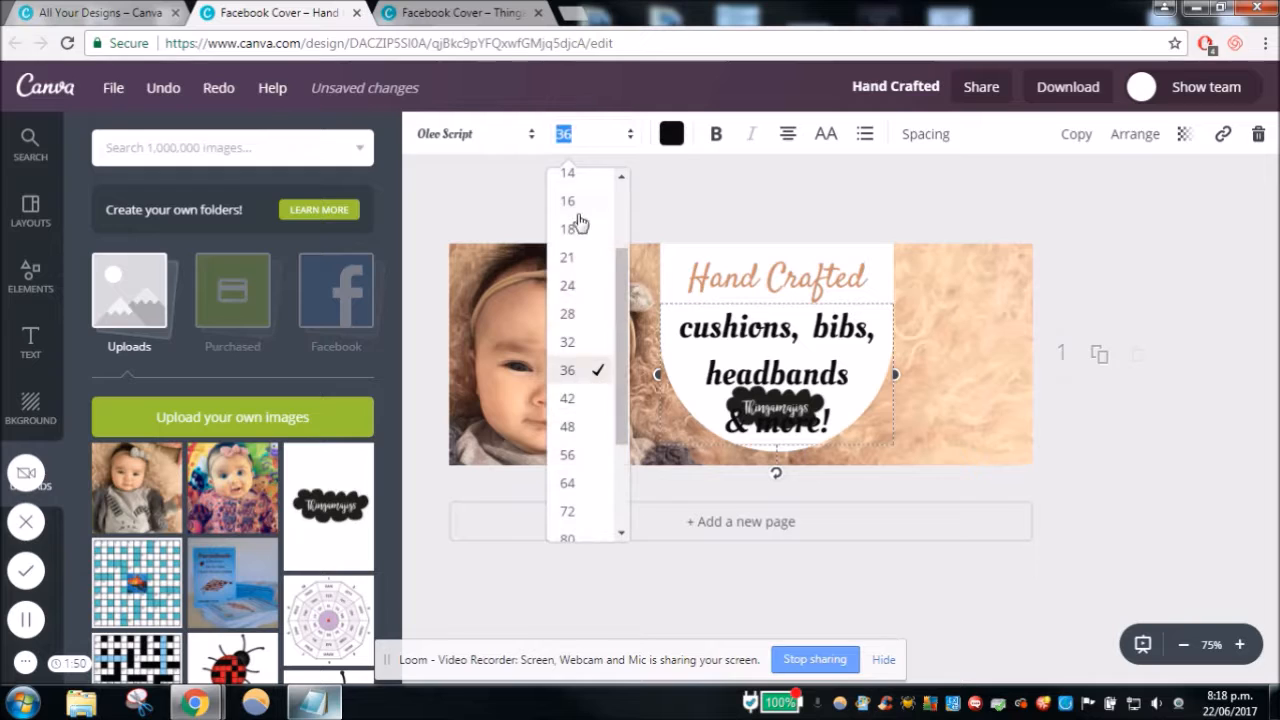
pyautogui.click(578, 288)
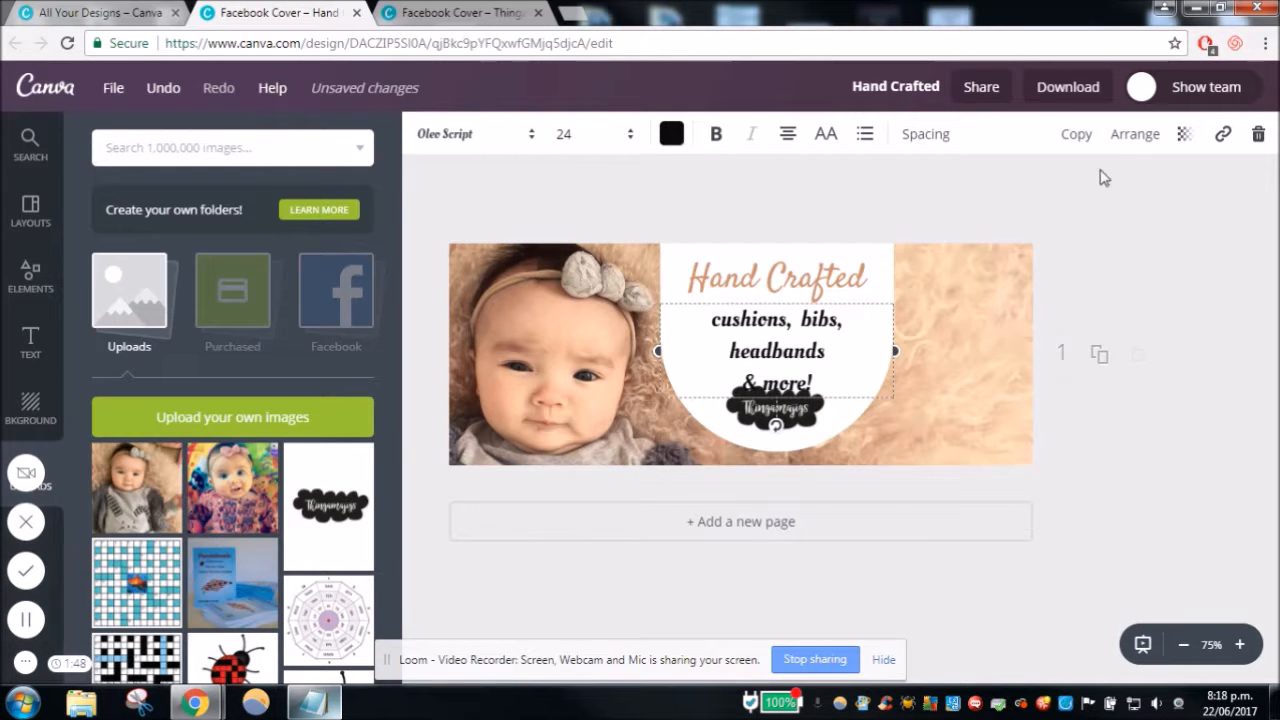
pyautogui.click(942, 140)
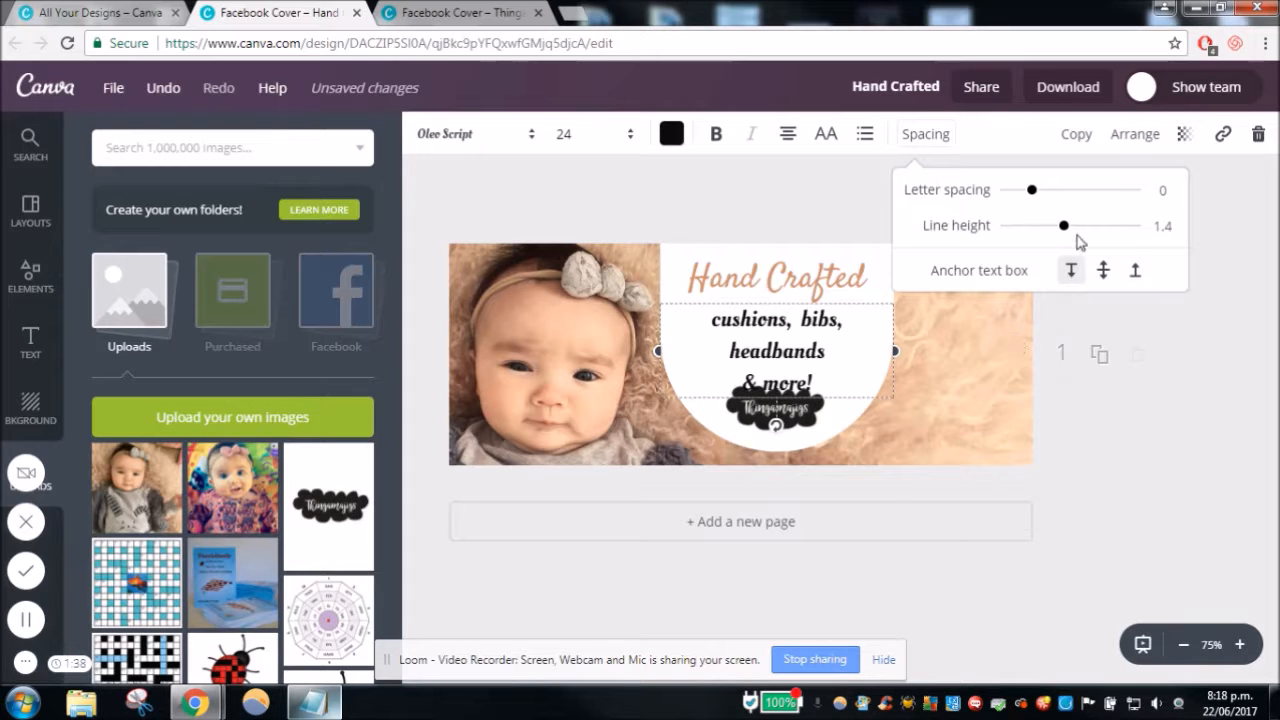
pyautogui.moveTo(1068, 231); pyautogui.dragTo(1049, 225)
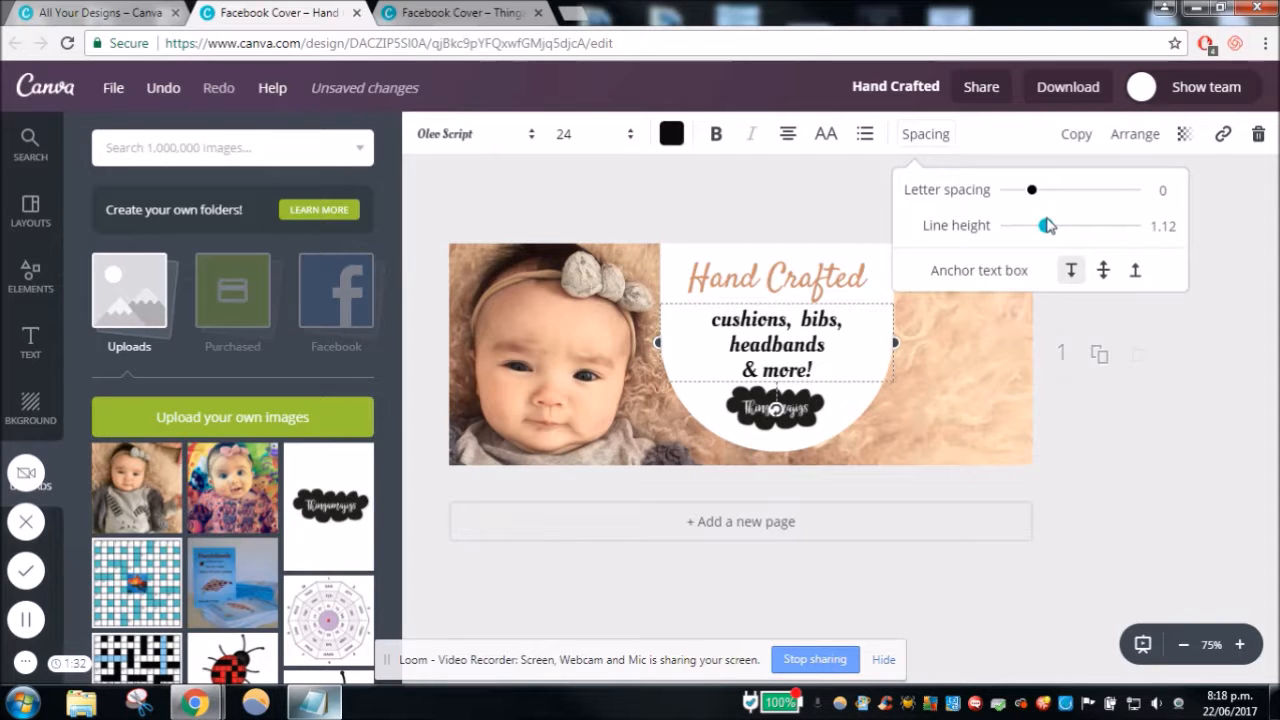
pyautogui.click(1199, 376)
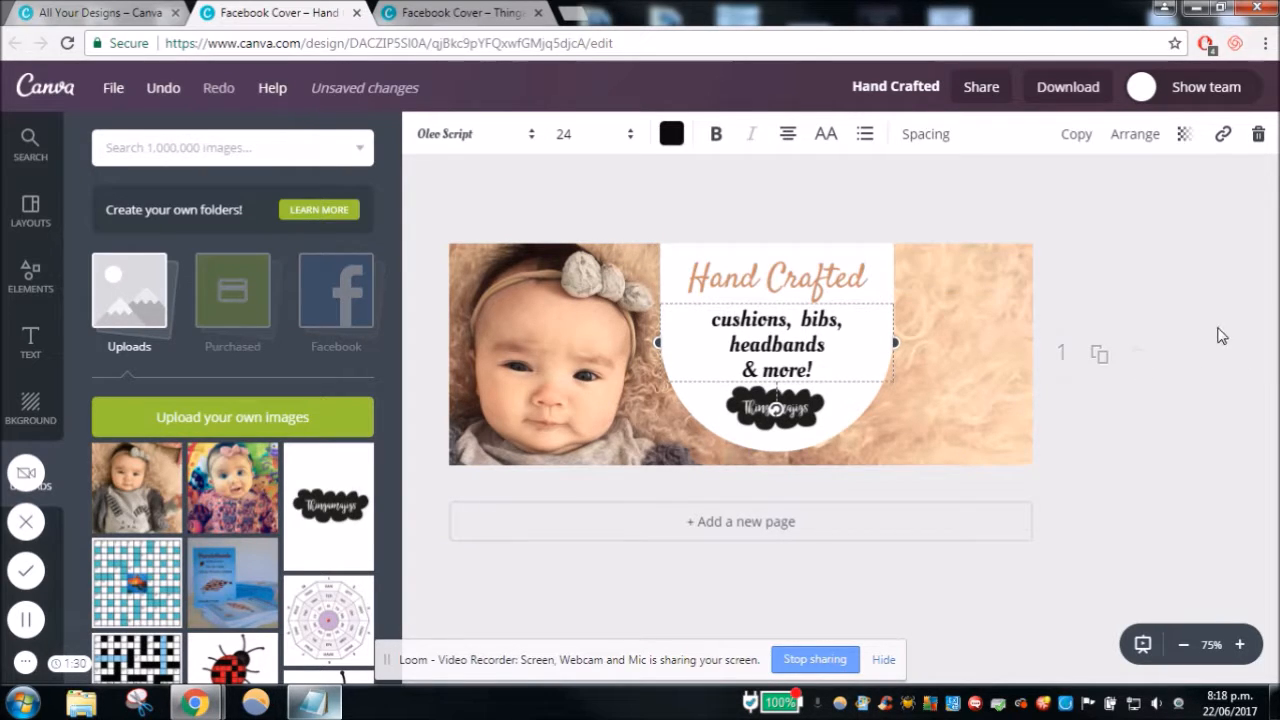
pyautogui.click(1218, 329)
# - Reduce the product text's font size to 21 and move it slightly lower, midway between the heading and logo
pyautogui.click(571, 133)
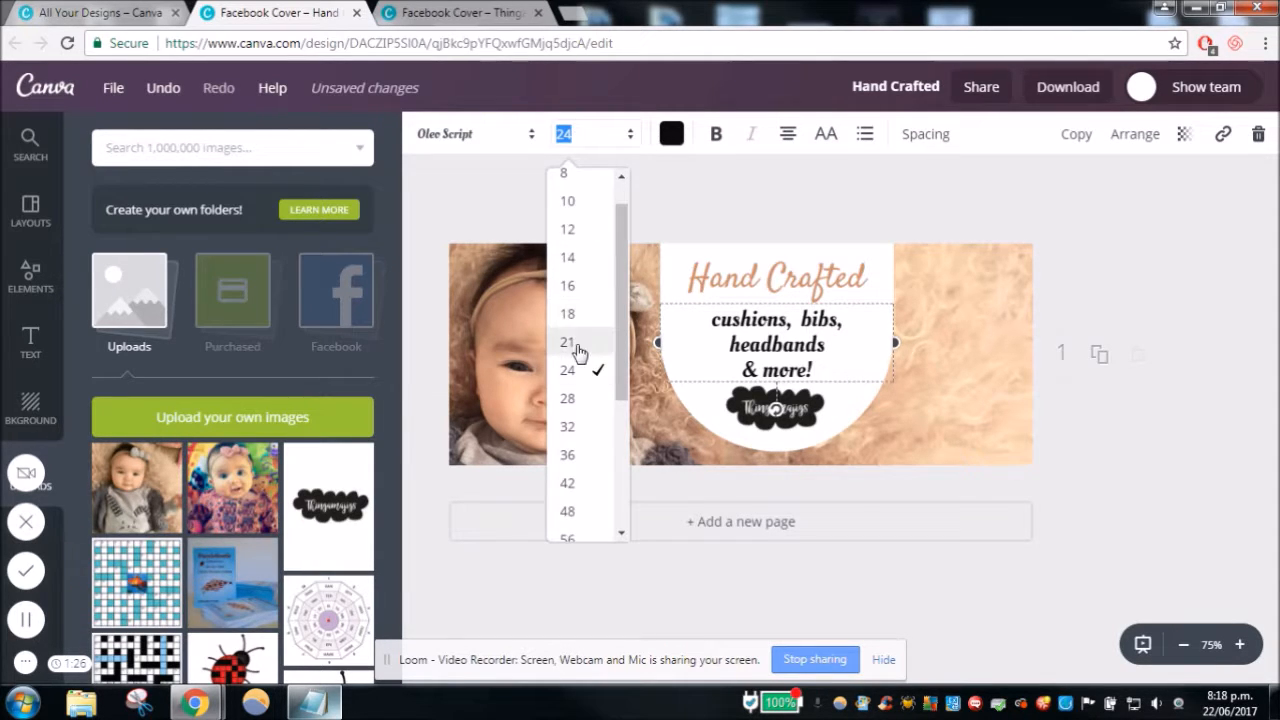
pyautogui.click(568, 342)
pyautogui.click(1151, 266)
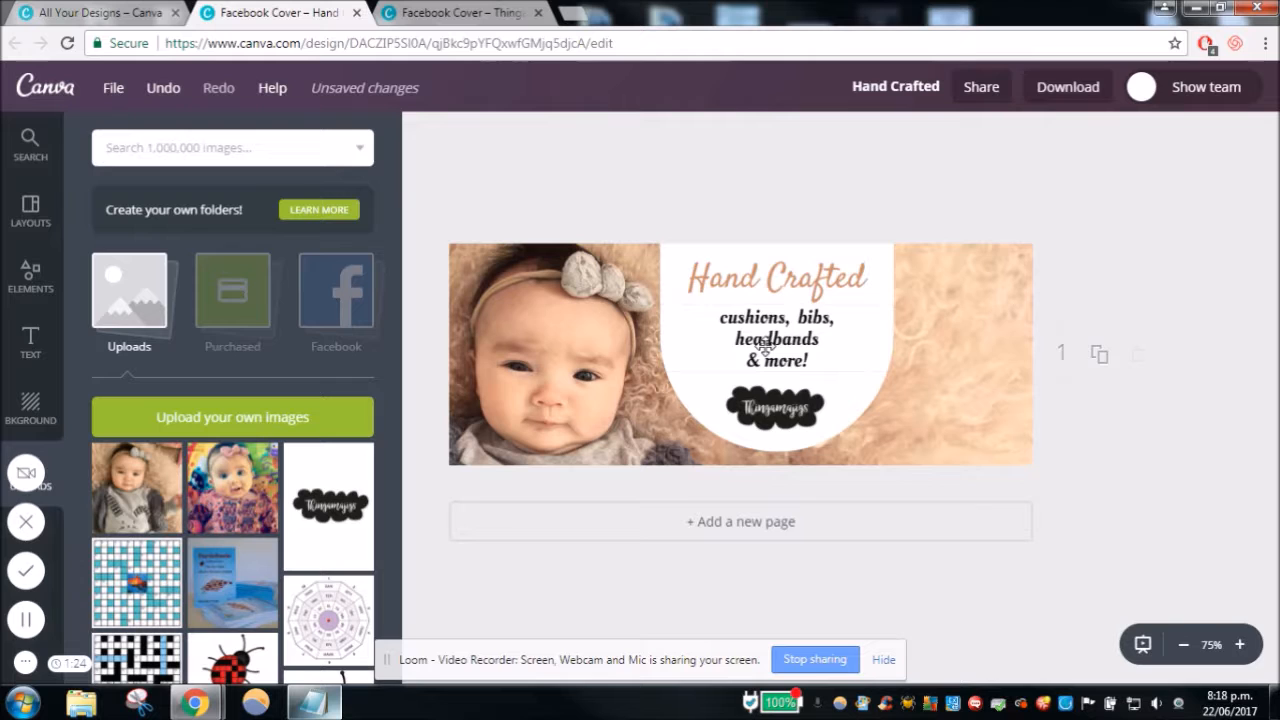
pyautogui.moveTo(765, 345); pyautogui.dragTo(770, 349)
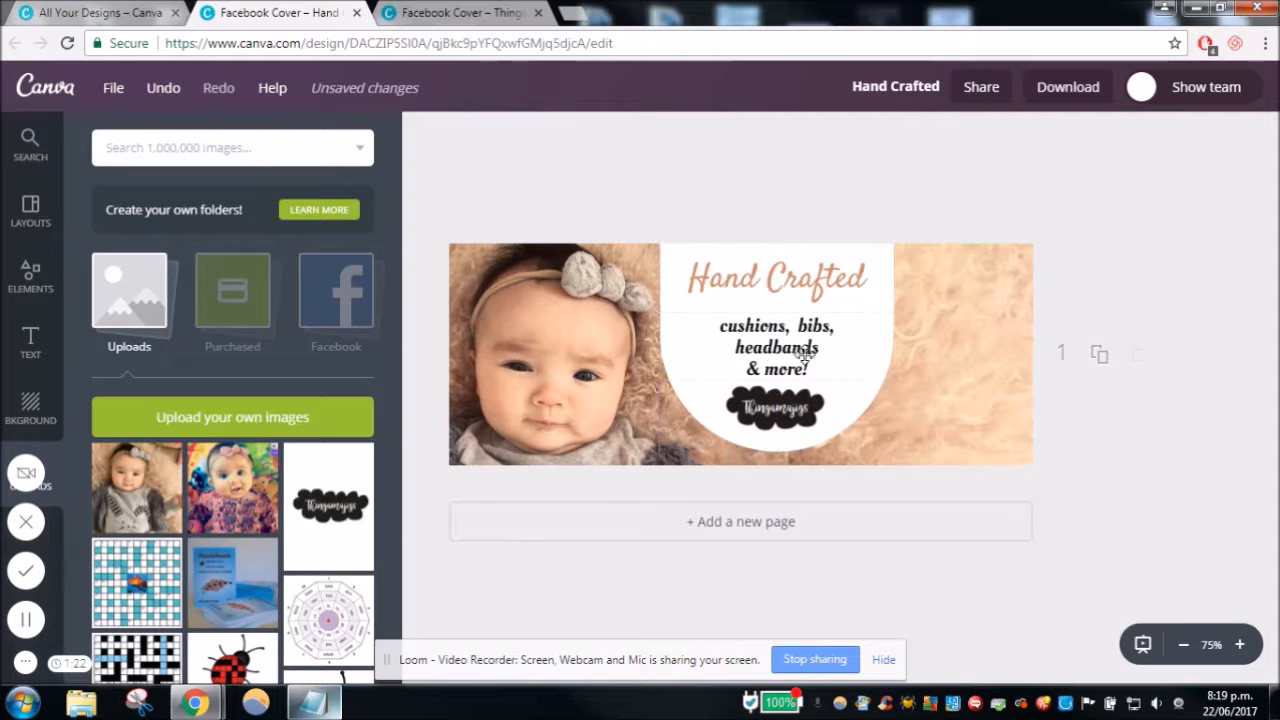
# - Tighten the product text's line height to 1.06 and shift the text up slightly
pyautogui.click(846, 320)
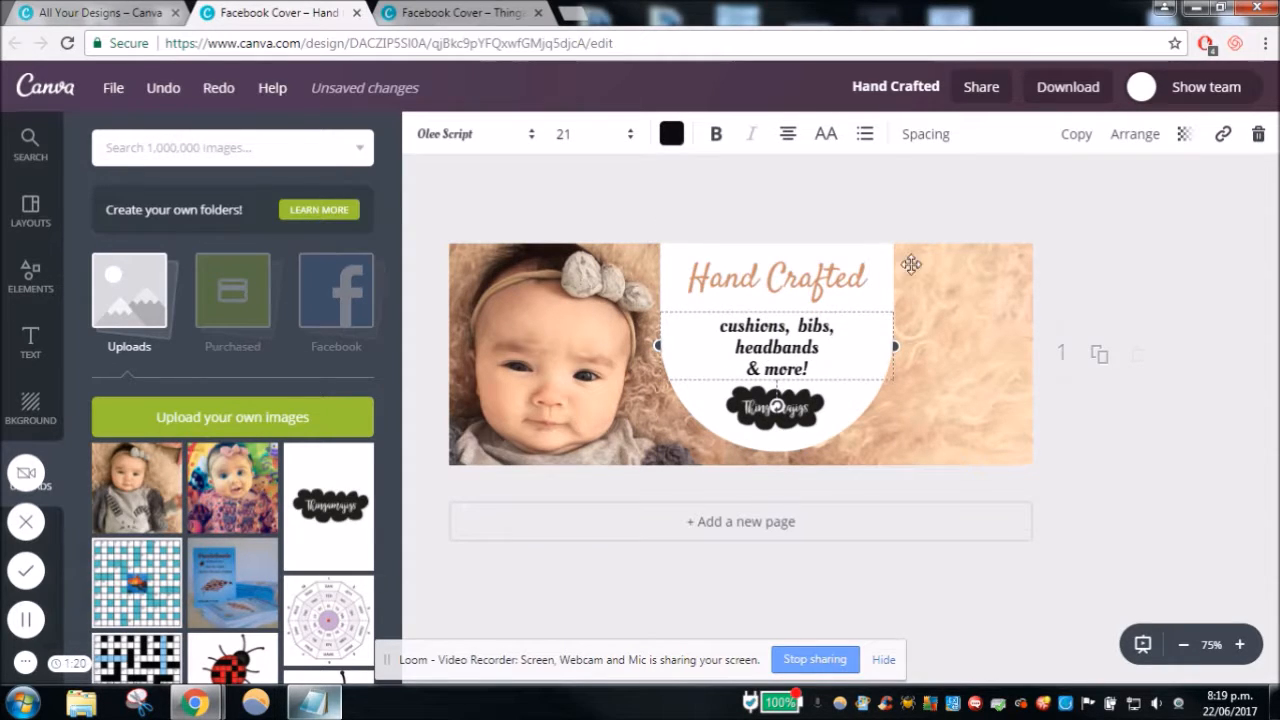
pyautogui.click(937, 136)
pyautogui.moveTo(1048, 231)
pyautogui.mouseDown()
pyautogui.moveTo(1028, 233)
pyautogui.moveTo(1045, 241)
pyautogui.mouseUp()
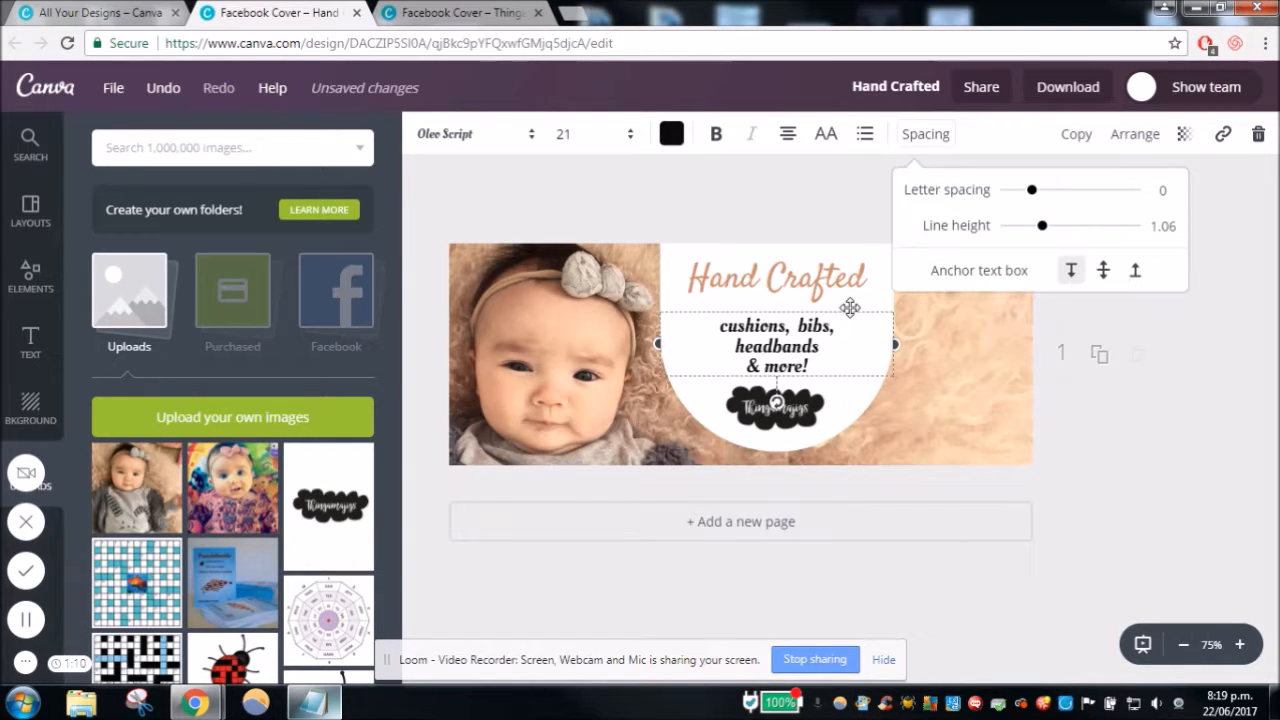
pyautogui.click(849, 318)
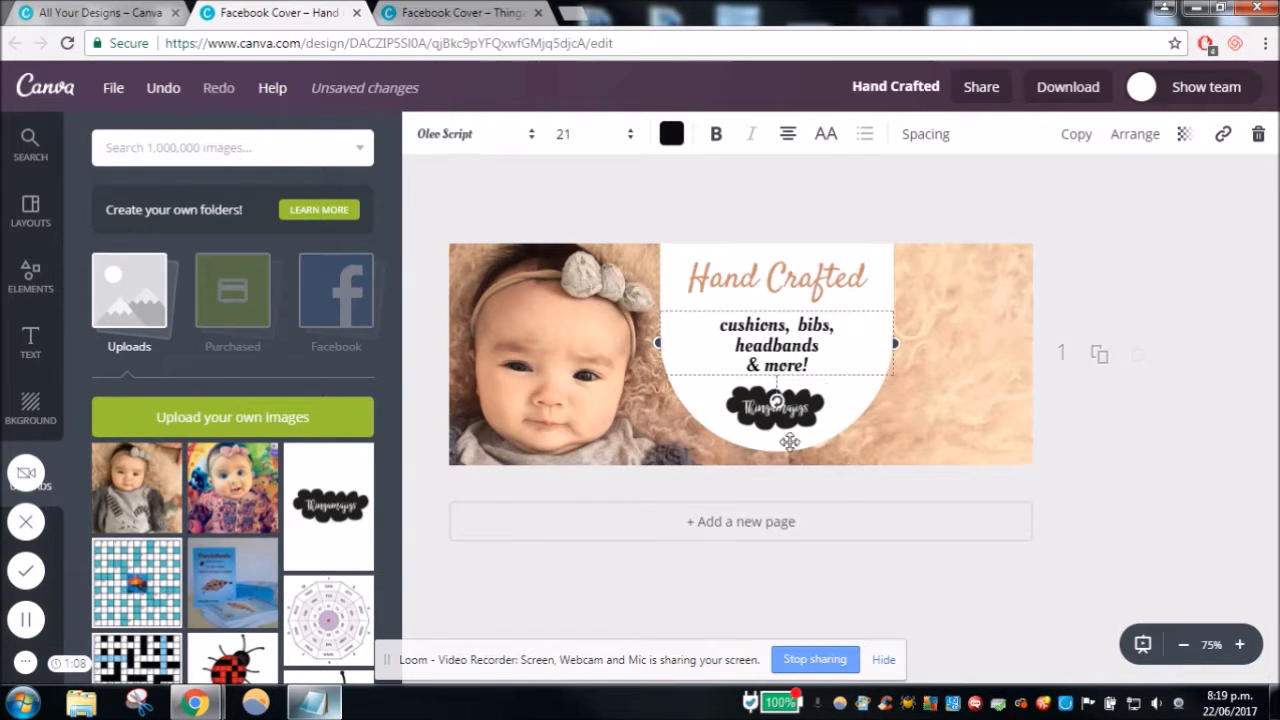
pyautogui.click(1176, 252)
# - Try removing and reinserting the line breaks before "headbands" and "& more!" in the product text
pyautogui.click(728, 322)
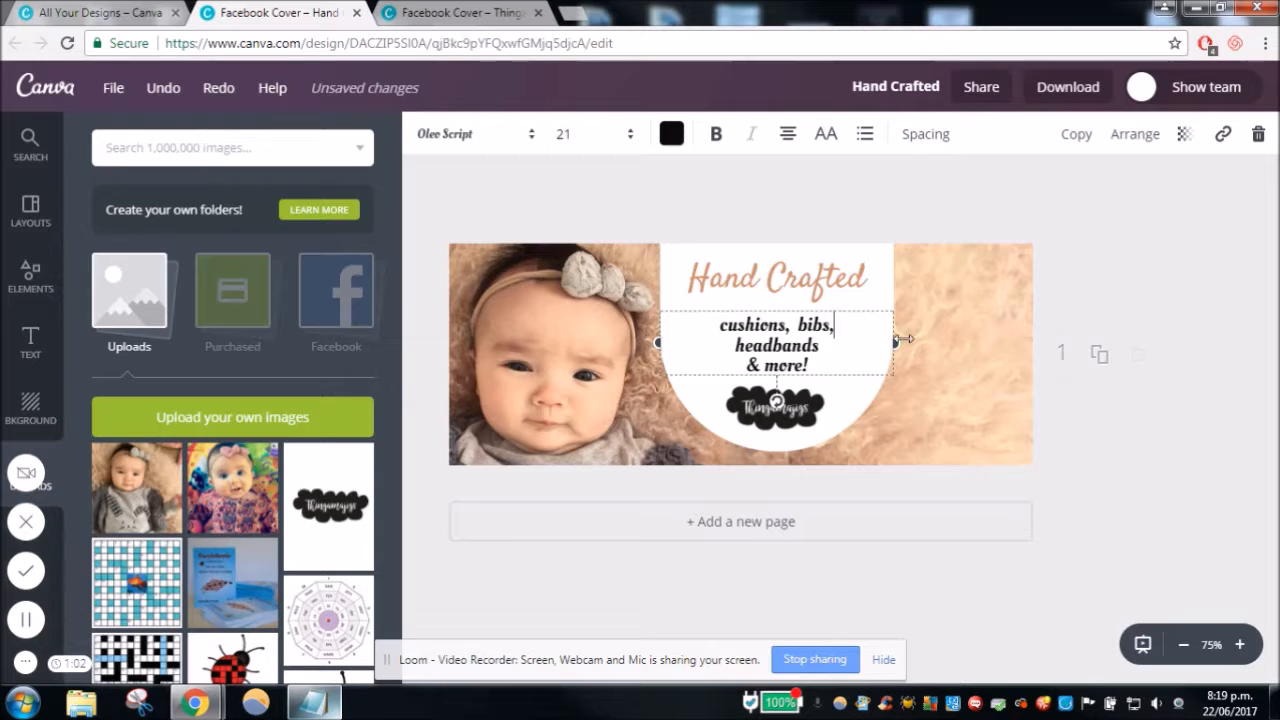
pyautogui.press('Delete')
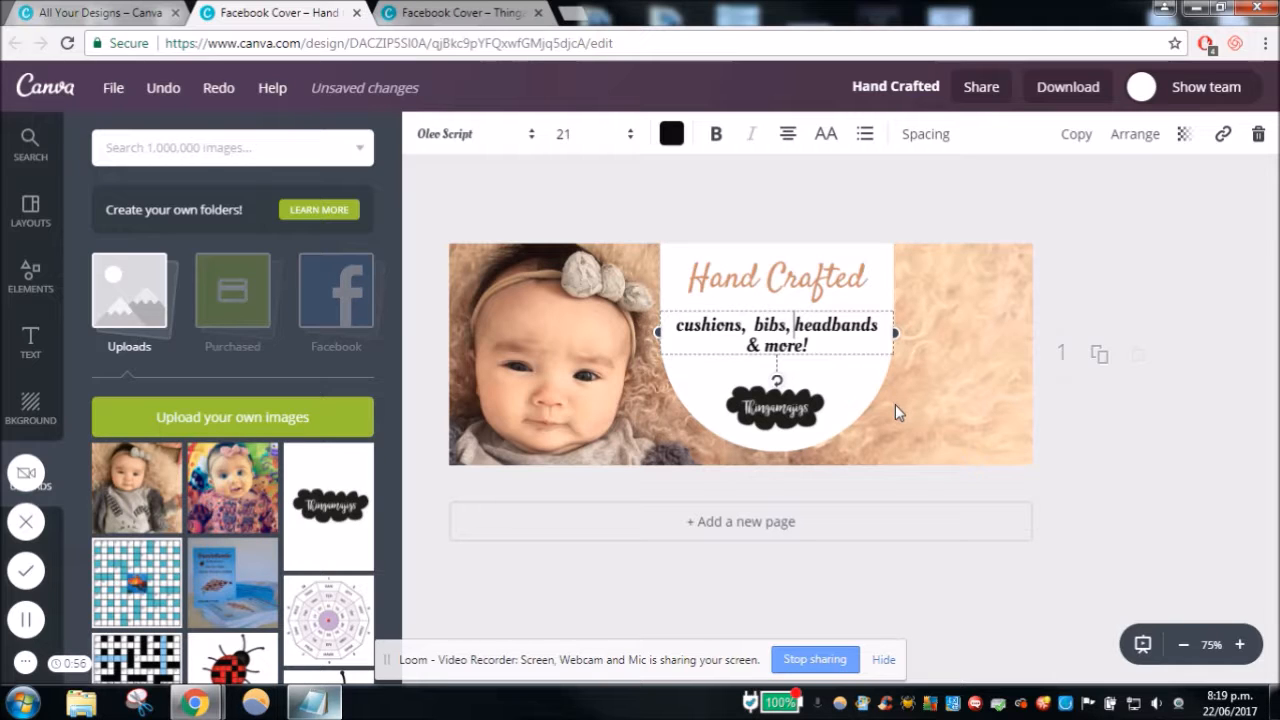
pyautogui.press('BackSpace')
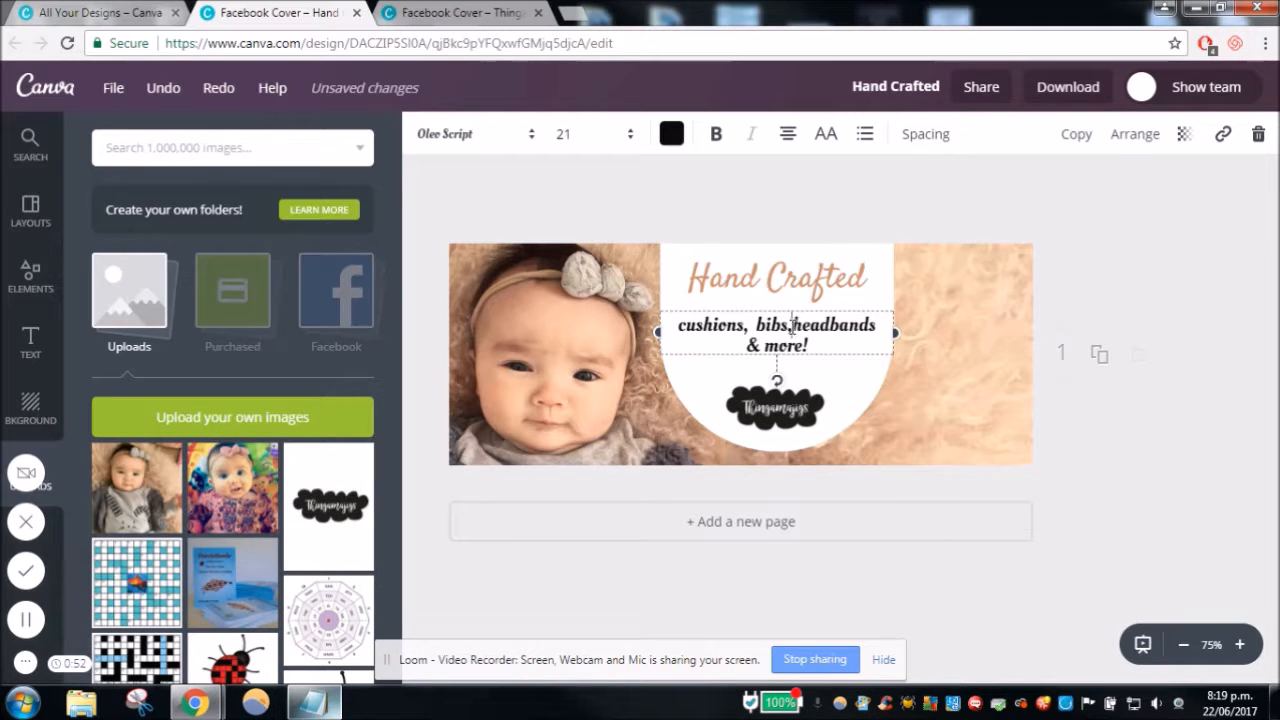
pyautogui.press('Return')
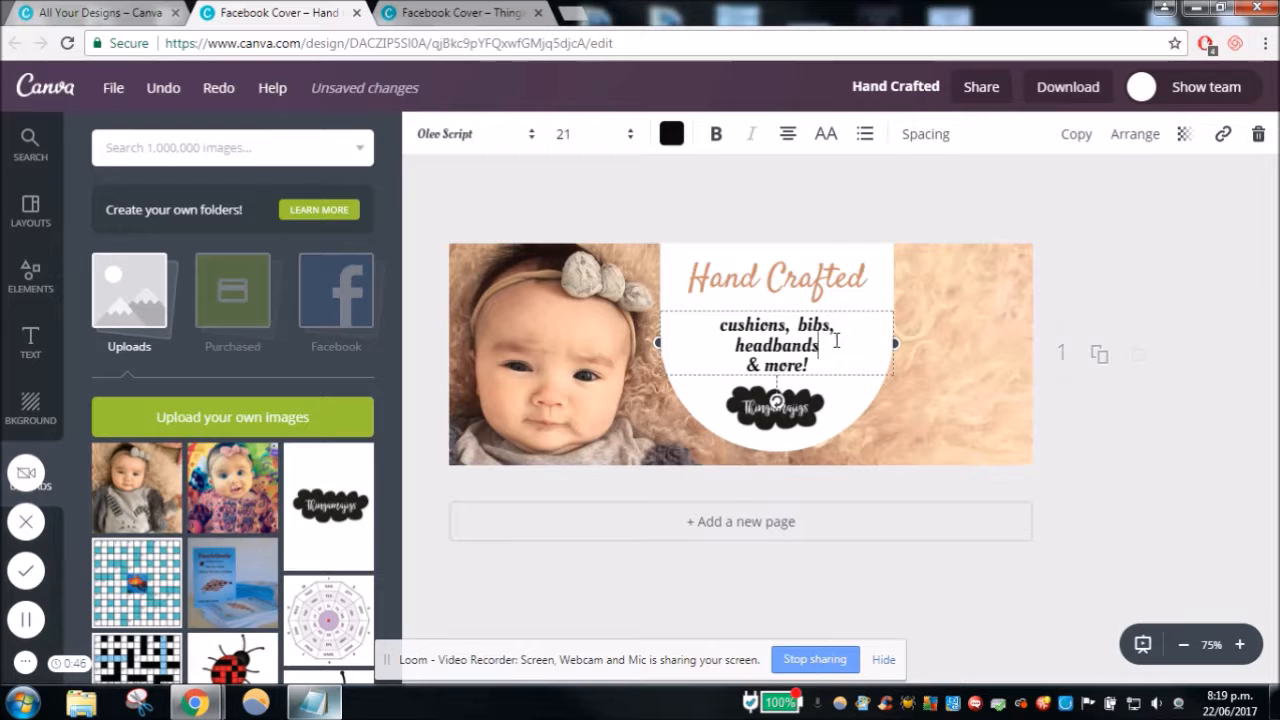
pyautogui.press('BackSpace')
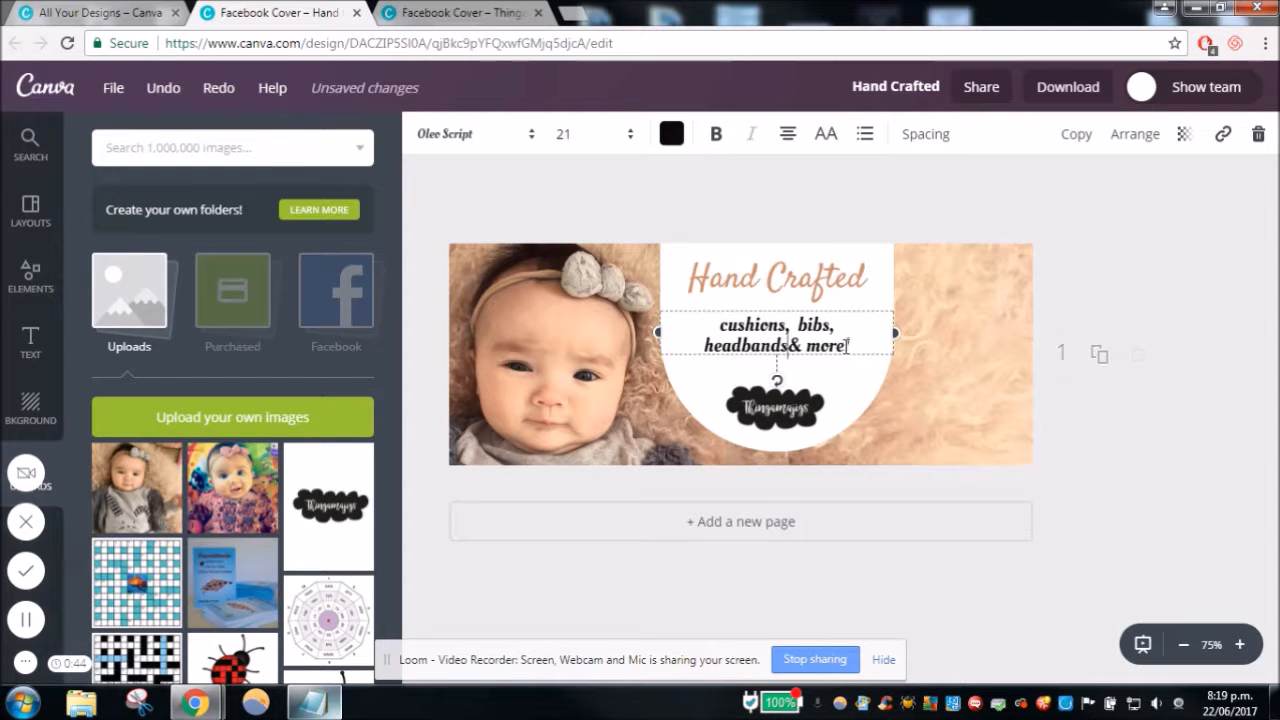
pyautogui.press('Return')
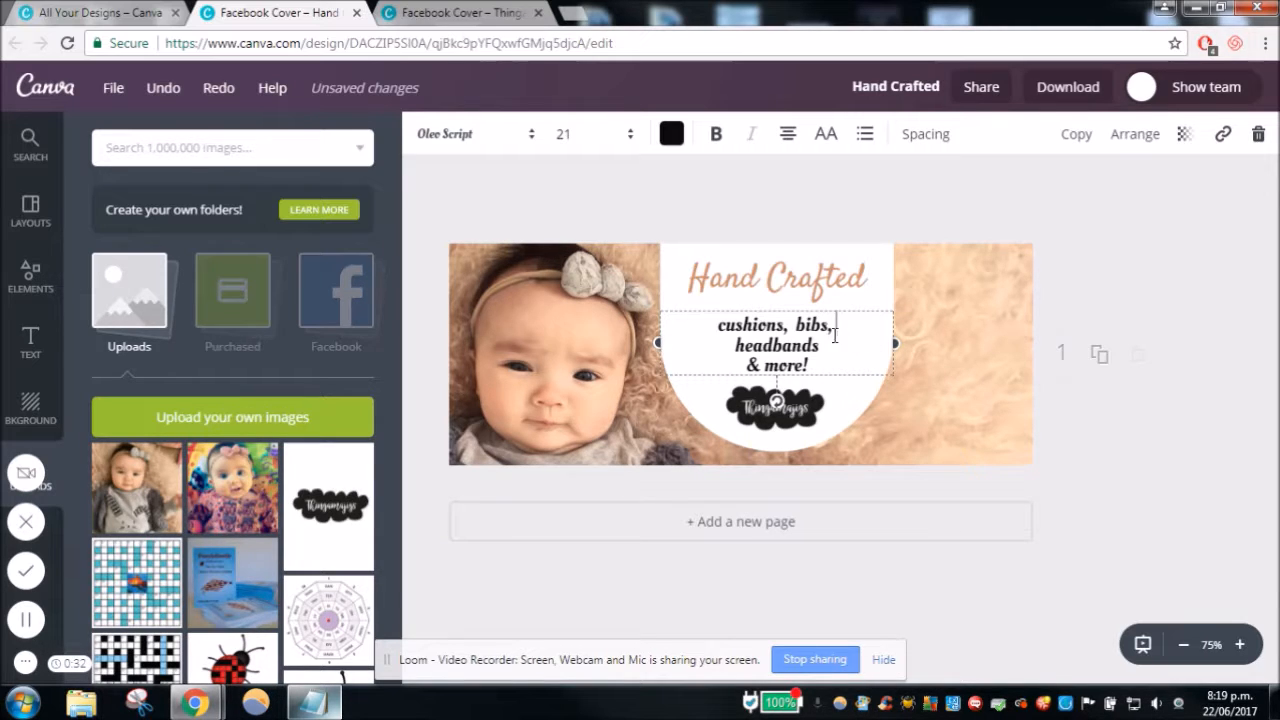
pyautogui.press('BackSpace')
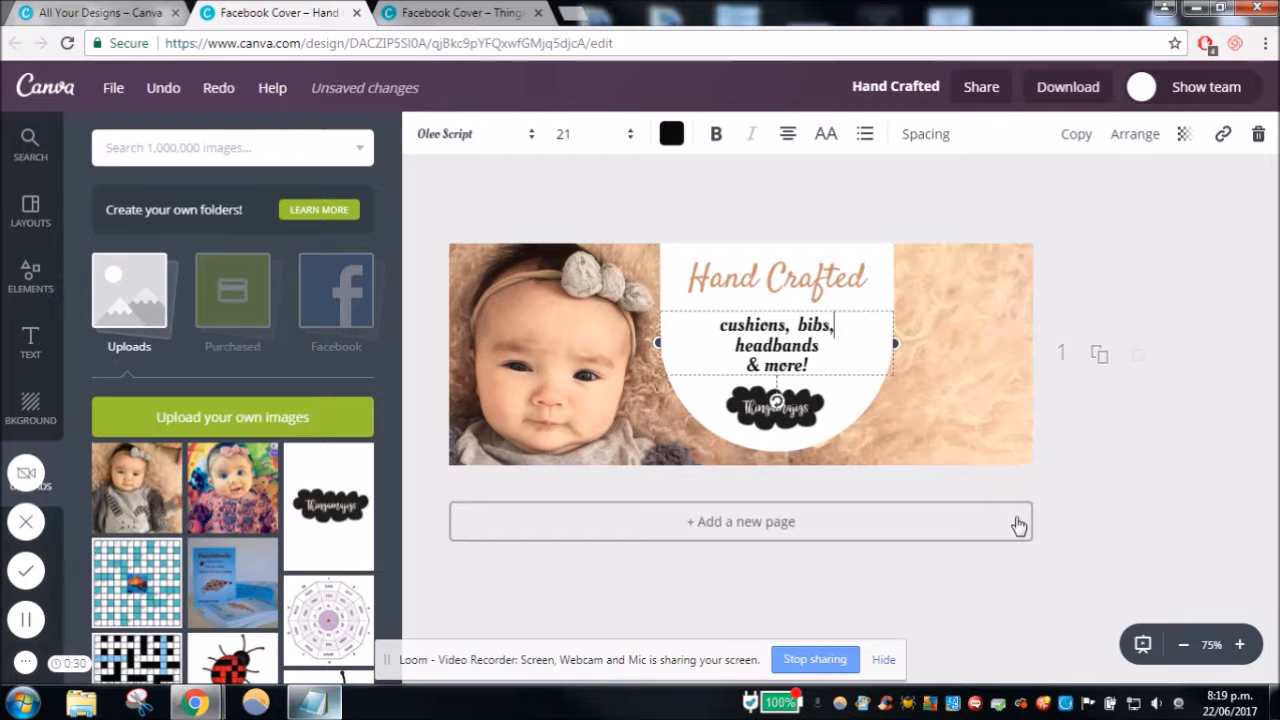
pyautogui.click(1125, 505)
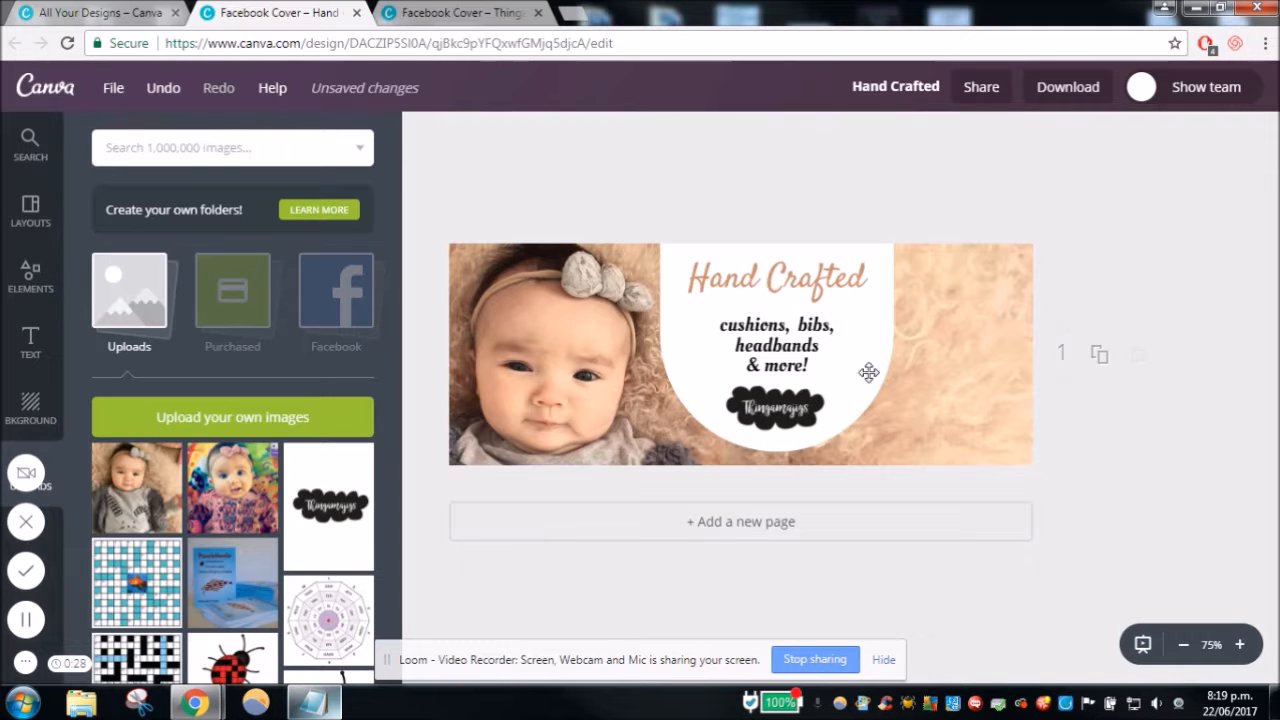
# - Nudge the product text slightly upward on the white shape
pyautogui.click(797, 345)
pyautogui.press('Up')
pyautogui.press('Up')
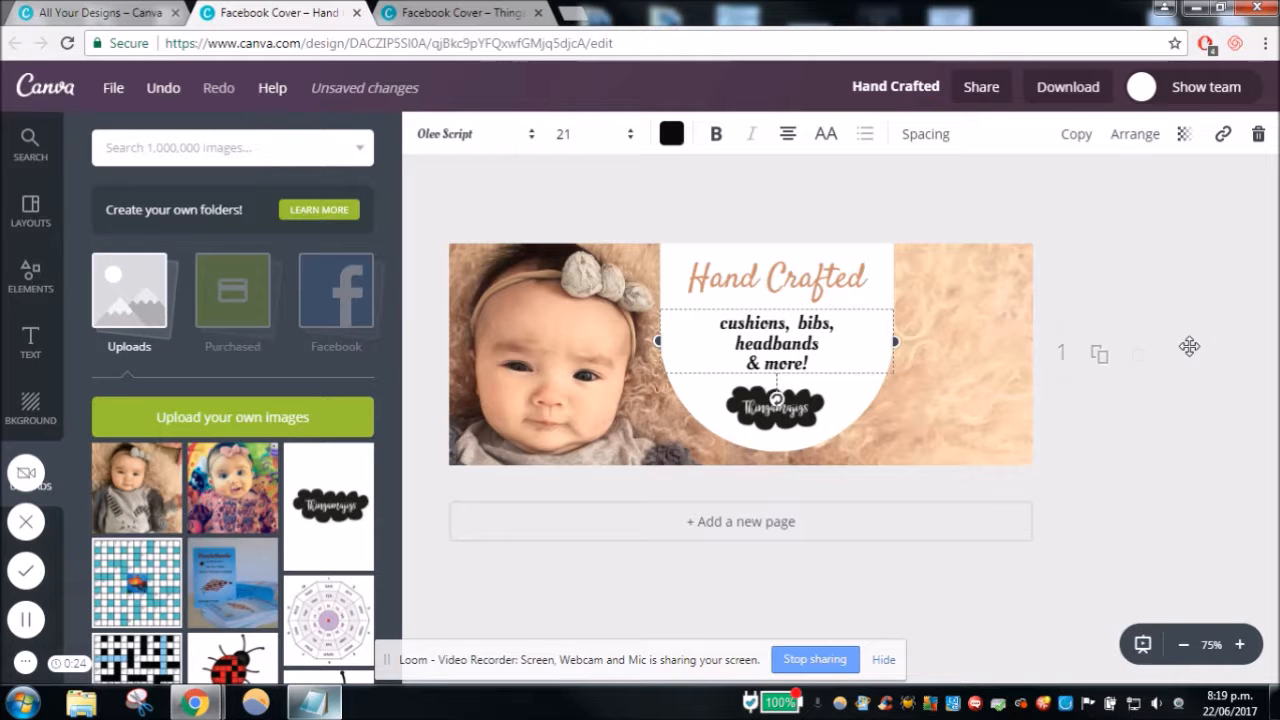
pyautogui.hotkey('ctrl', 'z')
pyautogui.click(1209, 414)
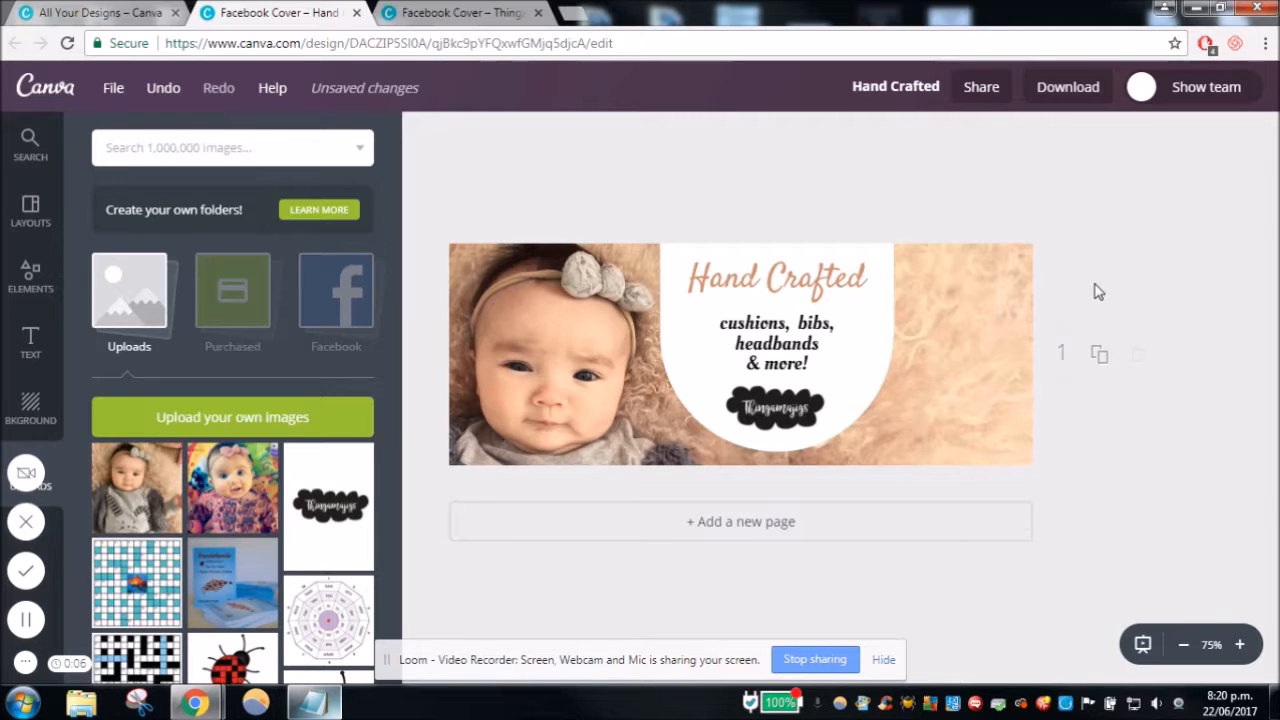
# - Duplicate the cover page, and review the green second cover in the "Thingamajigs fb covers" design as a reference
pyautogui.click(1105, 366)
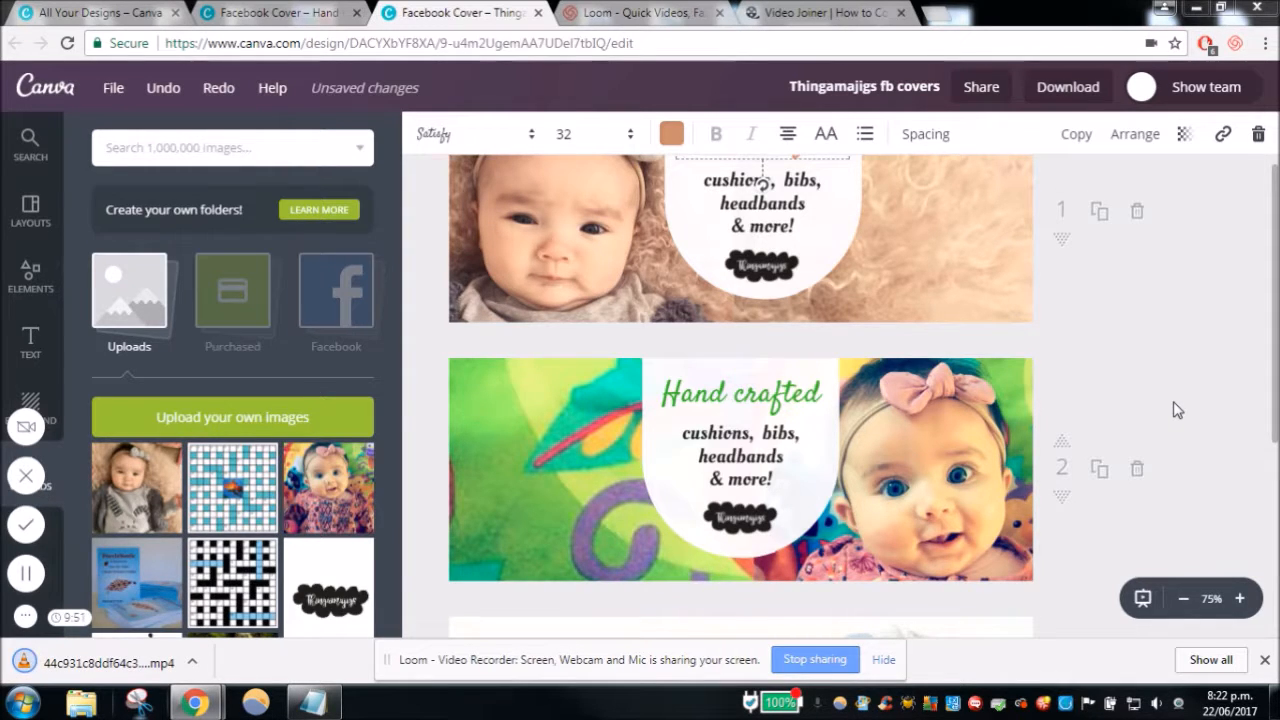
pyautogui.scroll(1, 1157, 386)
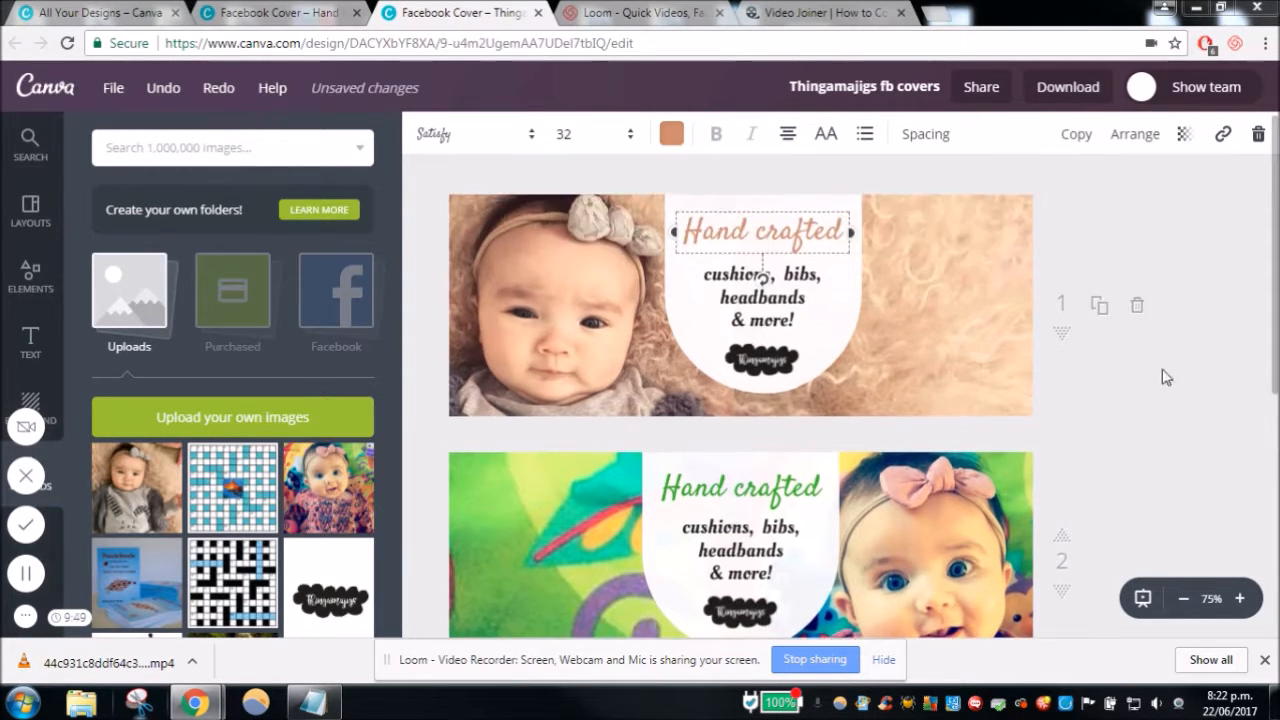
pyautogui.moveTo(1277, 282); pyautogui.dragTo(1268, 300)
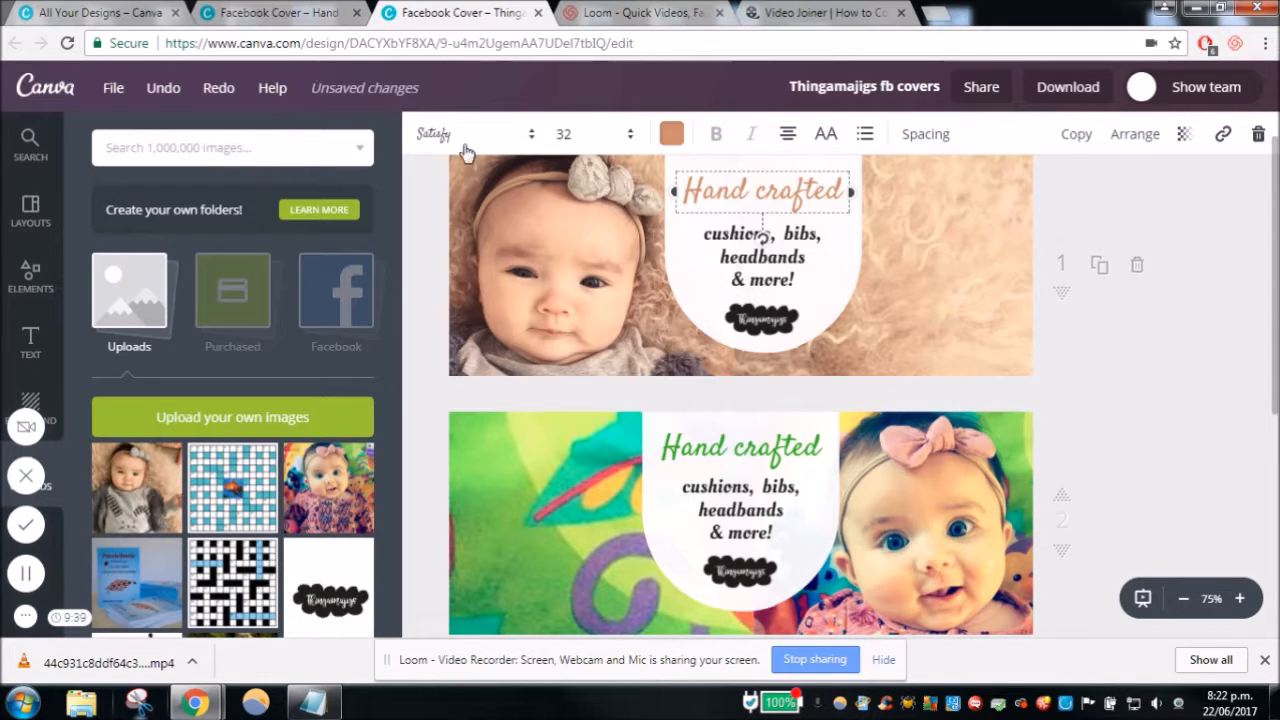
pyautogui.click(296, 12)
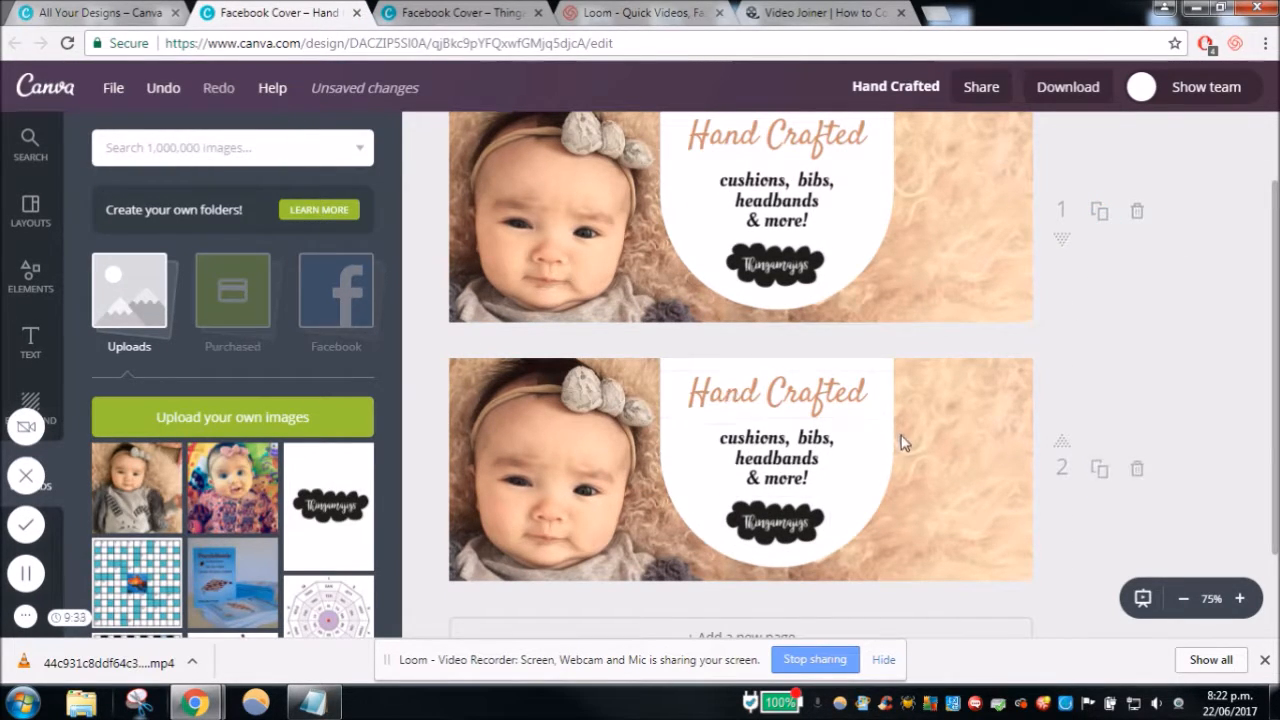
# - Delete the baby photo and the fur background from the second page
pyautogui.click(556, 486)
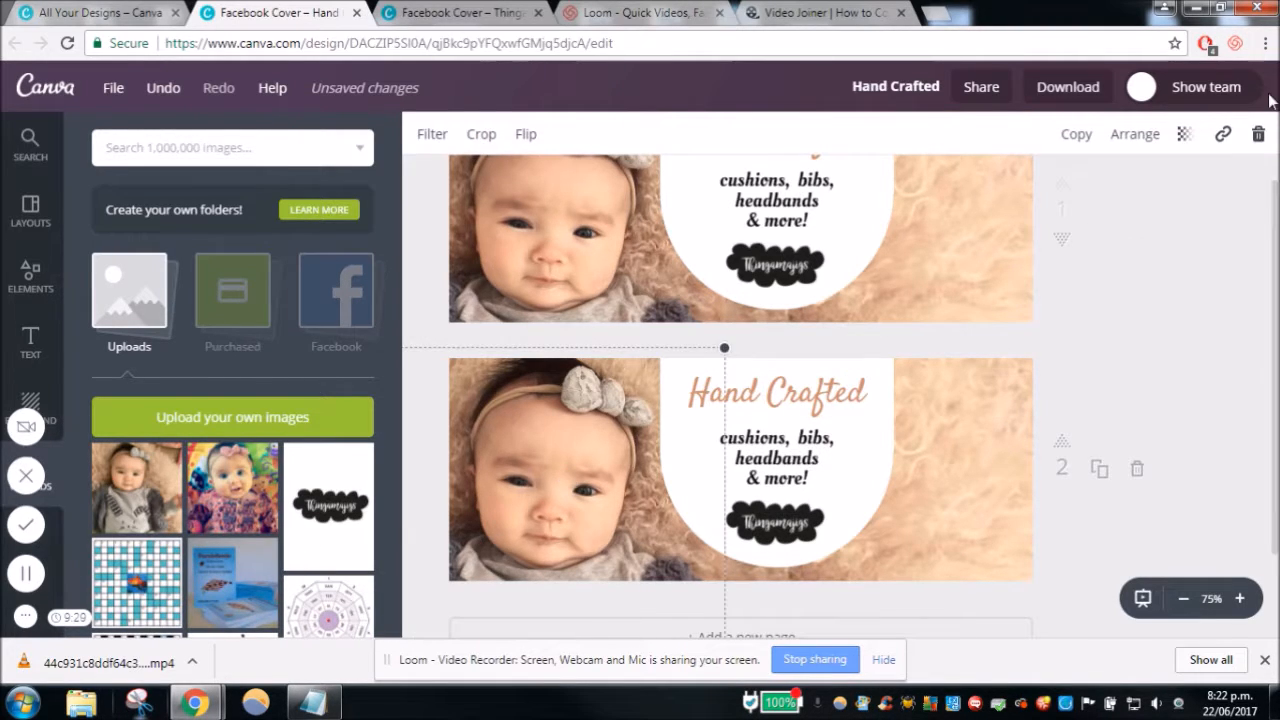
pyautogui.click(1258, 134)
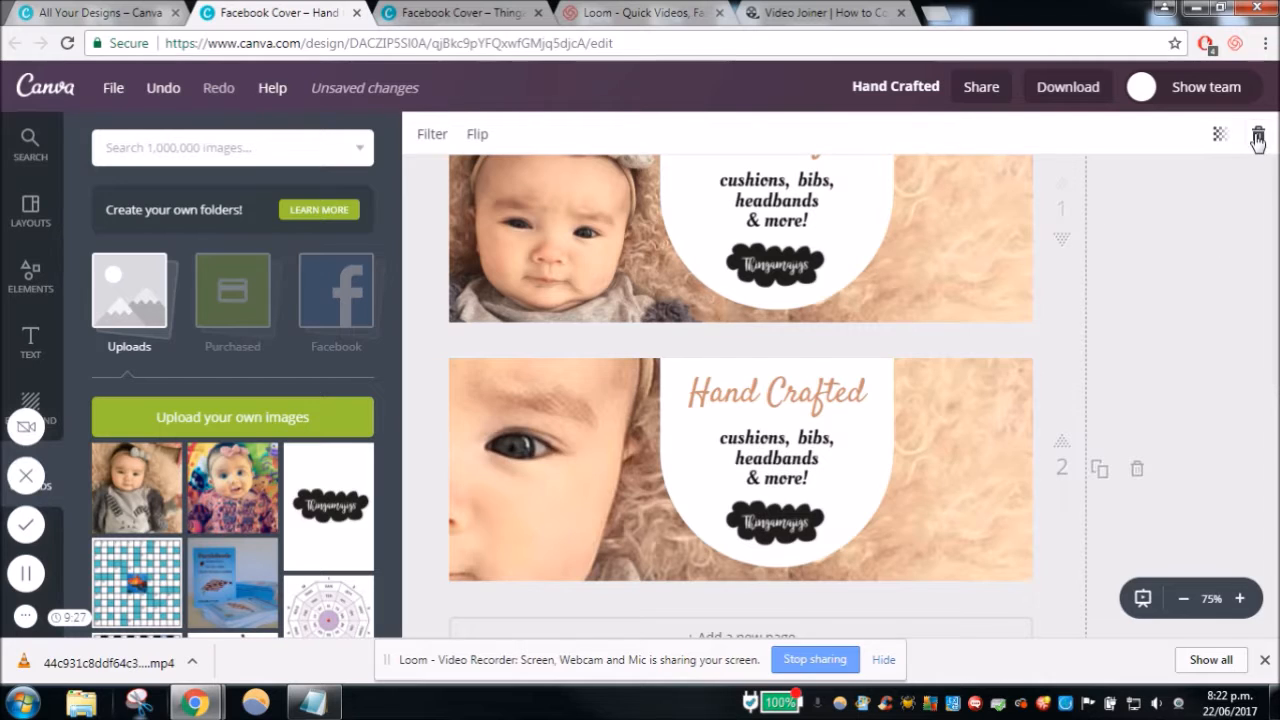
pyautogui.click(1258, 136)
# - Add the uploaded photo of the baby with the pink bow to page 2 and enlarge it to fill the page's left half
pyautogui.click(232, 490)
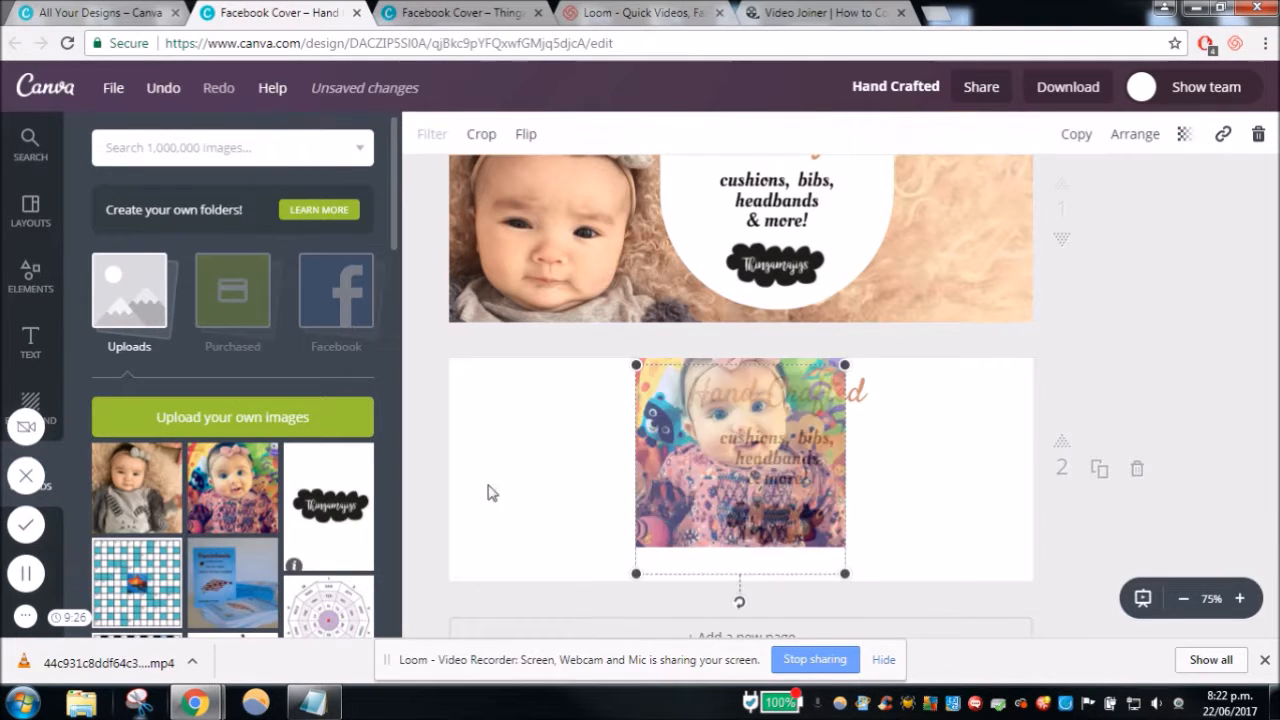
pyautogui.moveTo(686, 500); pyautogui.dragTo(485, 486)
pyautogui.moveTo(645, 564); pyautogui.dragTo(763, 680)
pyautogui.moveTo(704, 498); pyautogui.dragTo(673, 498)
pyautogui.moveTo(730, 350); pyautogui.dragTo(748, 333)
pyautogui.moveTo(602, 422)
pyautogui.mouseDown()
pyautogui.moveTo(593, 457)
pyautogui.moveTo(594, 443)
pyautogui.mouseUp()
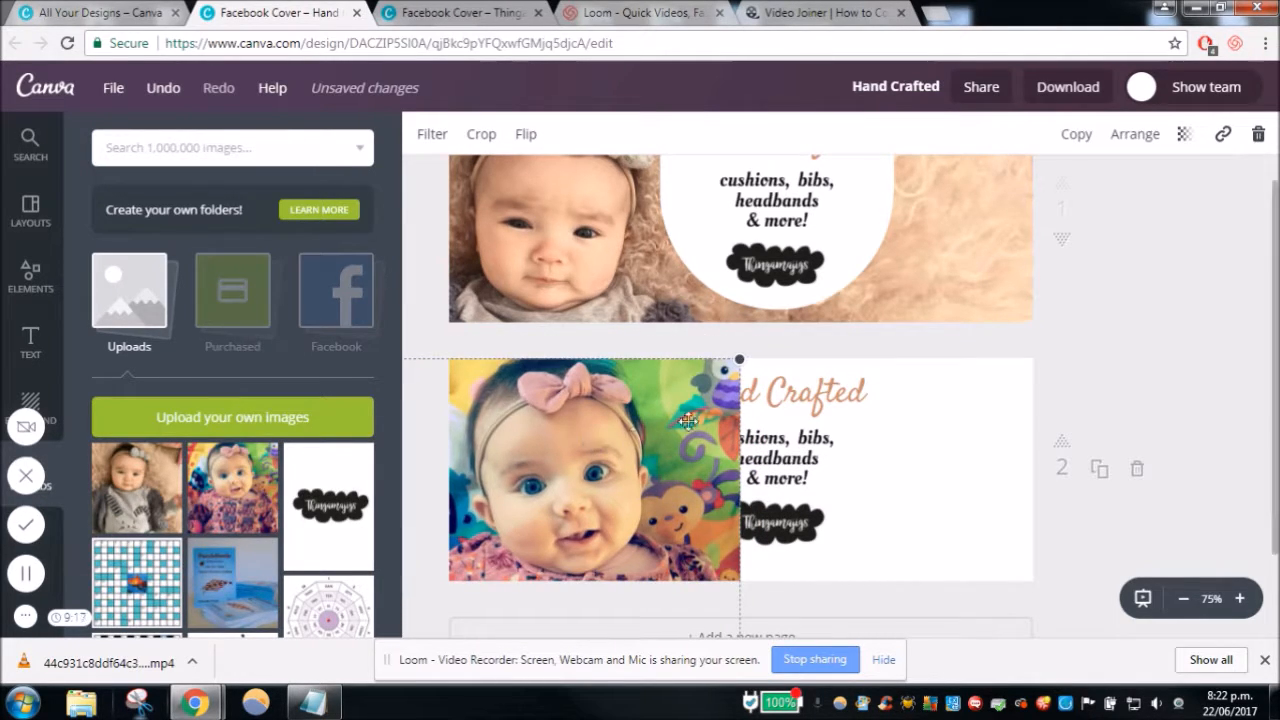
# - Send the baby photo on page 2 back behind the white shape, text and logo
pyautogui.click(1140, 135)
pyautogui.click(1116, 216)
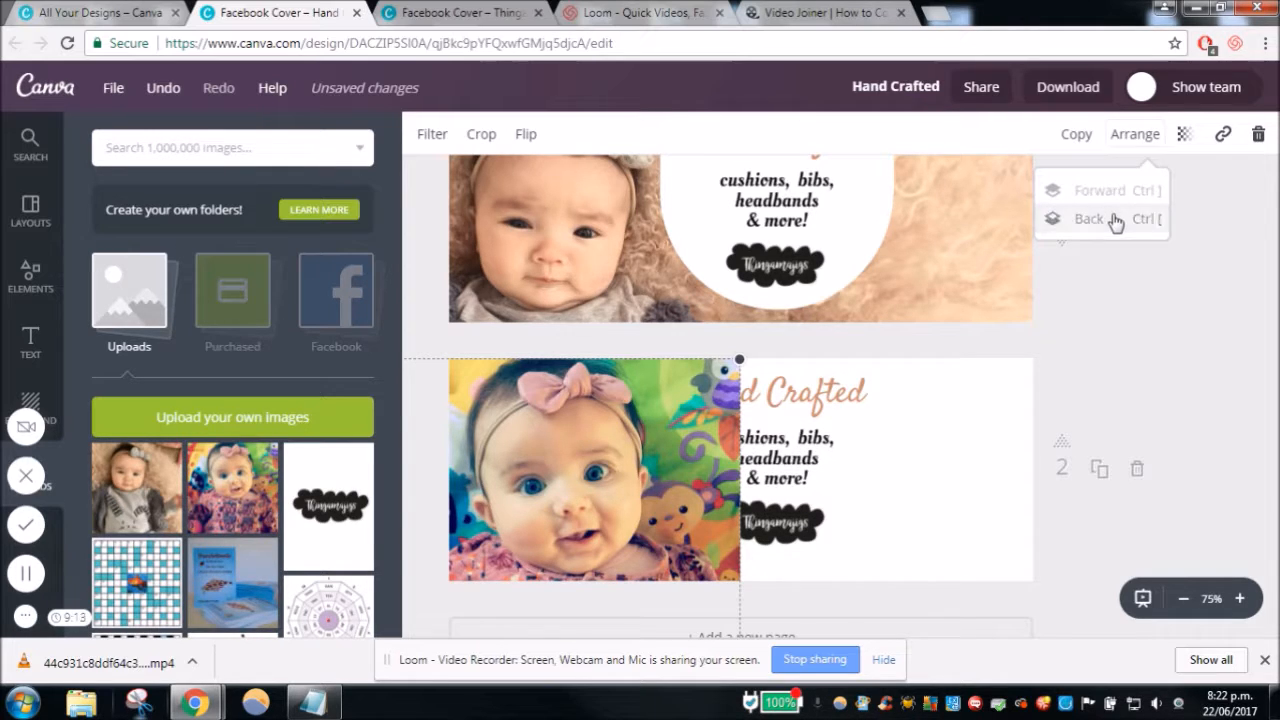
pyautogui.click(1116, 219)
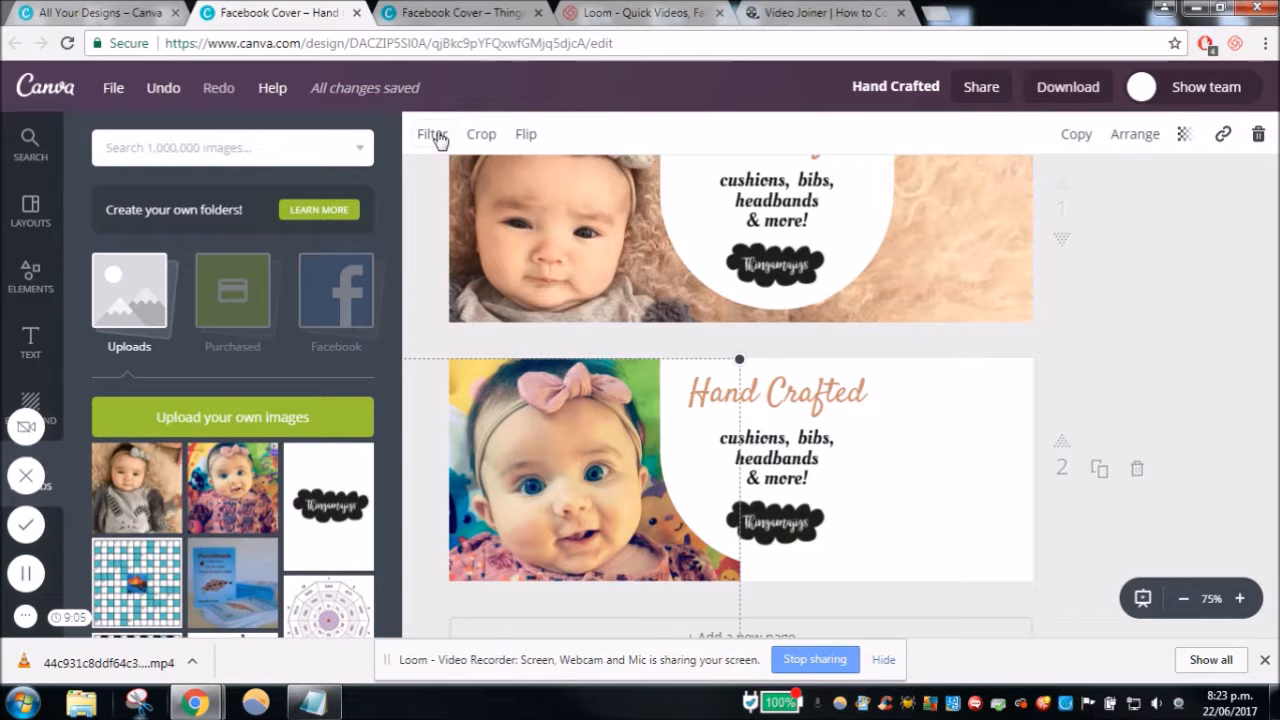
# - Apply the Festive filter to the page 2 baby photo and set its intensity to +18
pyautogui.click(433, 136)
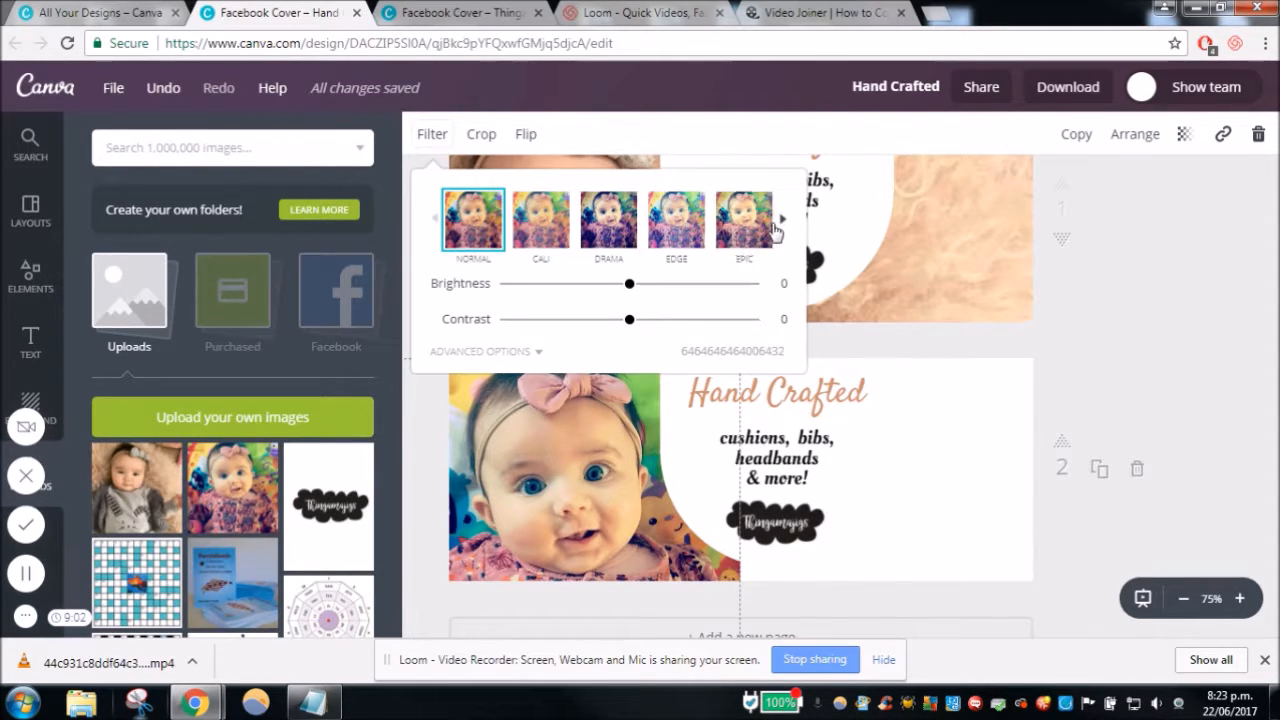
pyautogui.click(782, 229)
pyautogui.click(622, 224)
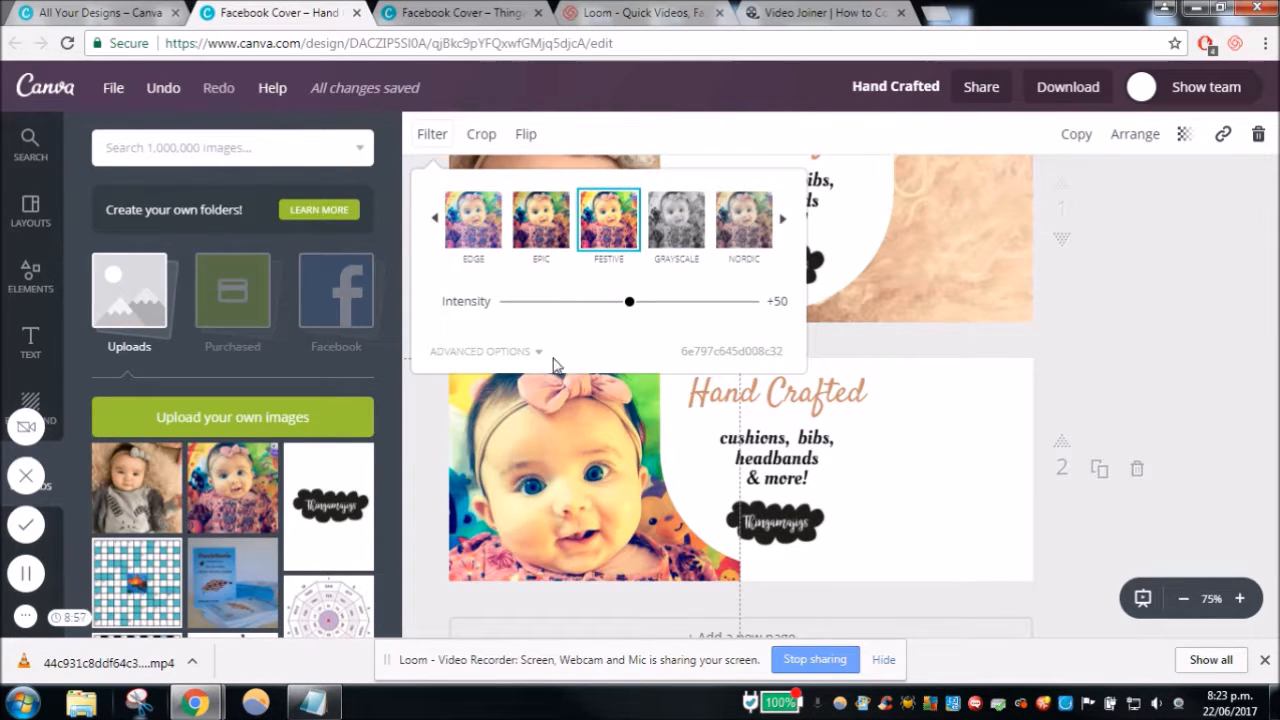
pyautogui.moveTo(629, 304); pyautogui.dragTo(585, 304)
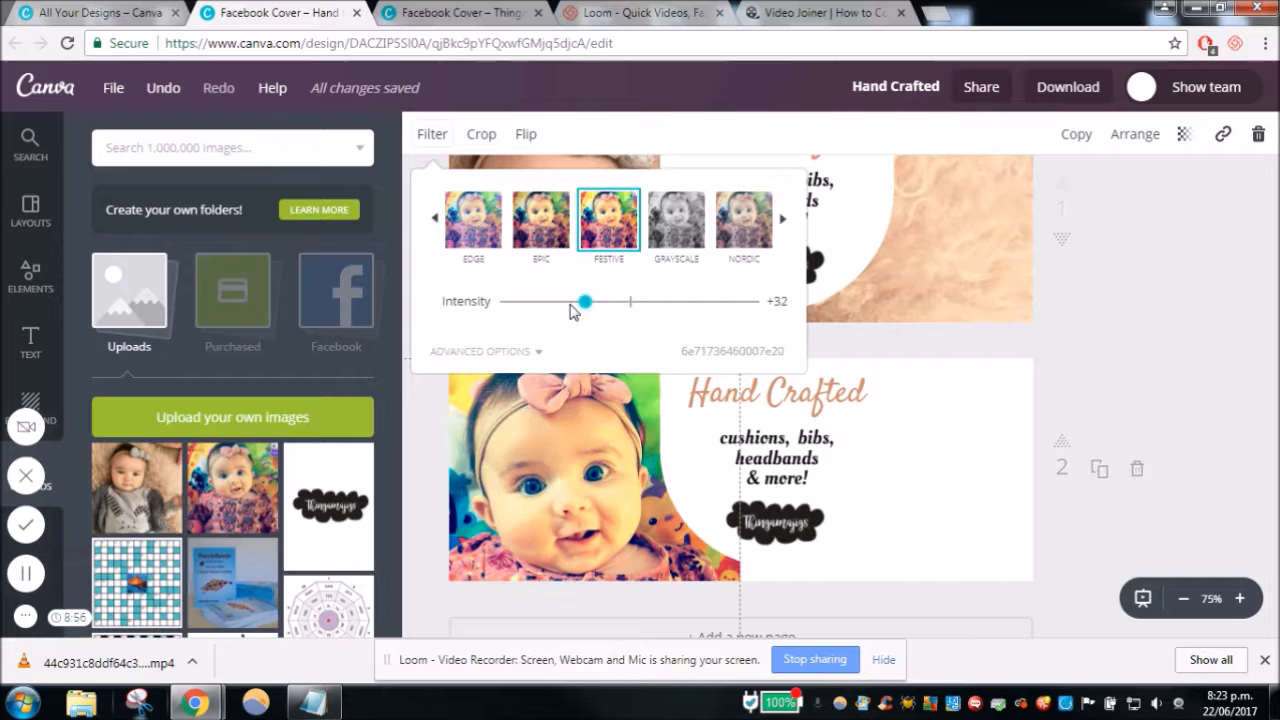
pyautogui.click(563, 311)
pyautogui.moveTo(556, 312); pyautogui.dragTo(550, 312)
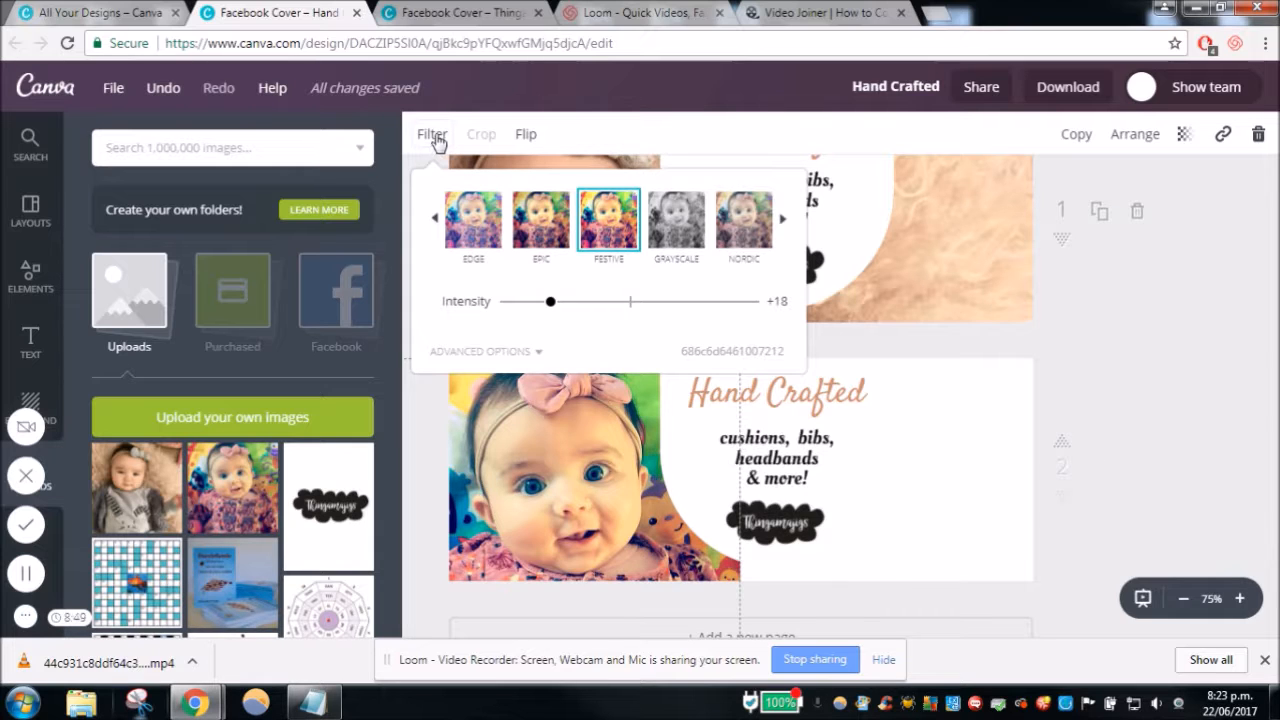
pyautogui.click(617, 541)
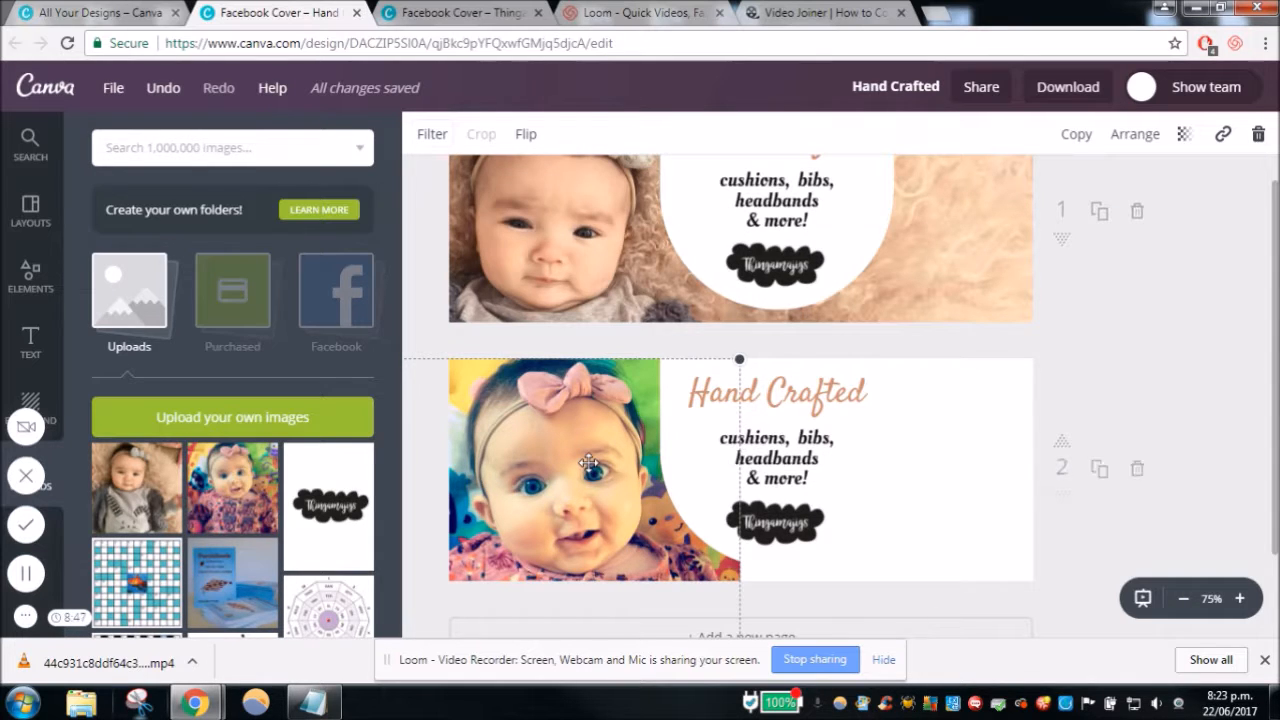
# - Duplicate the filtered baby photo, move the copy over the page's right half and enlarge it
pyautogui.click(1076, 134)
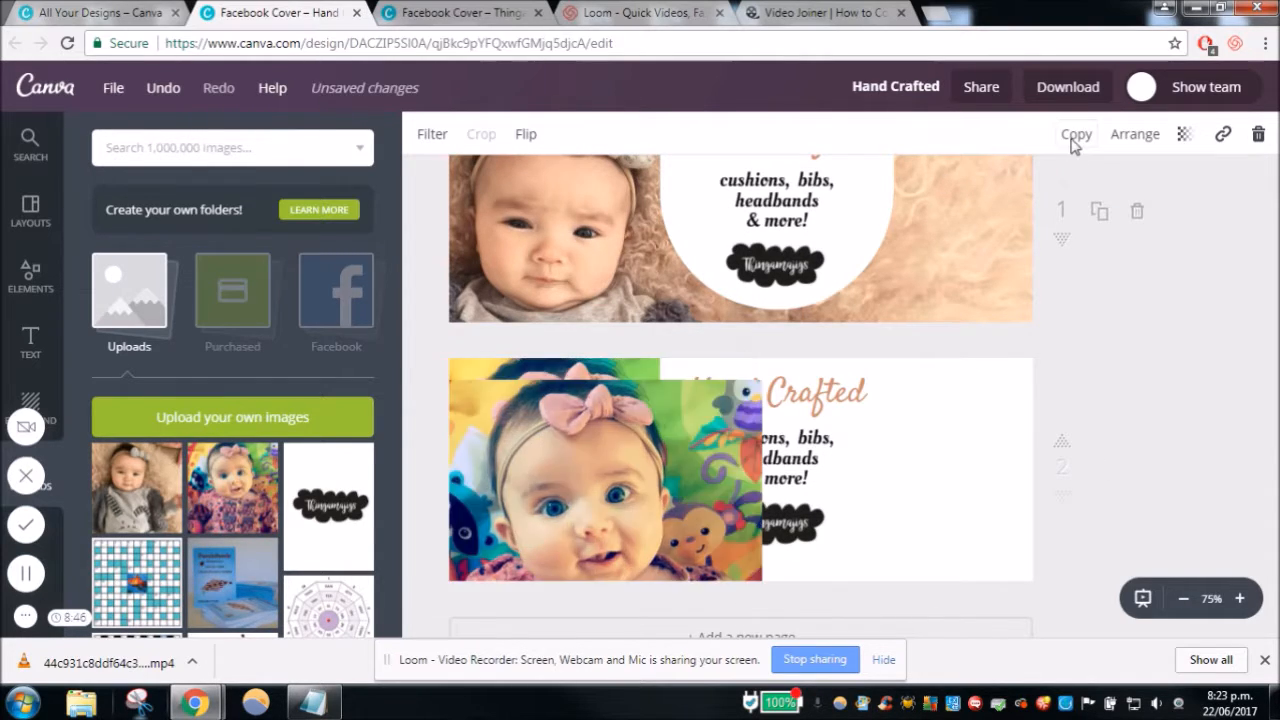
pyautogui.click(1130, 136)
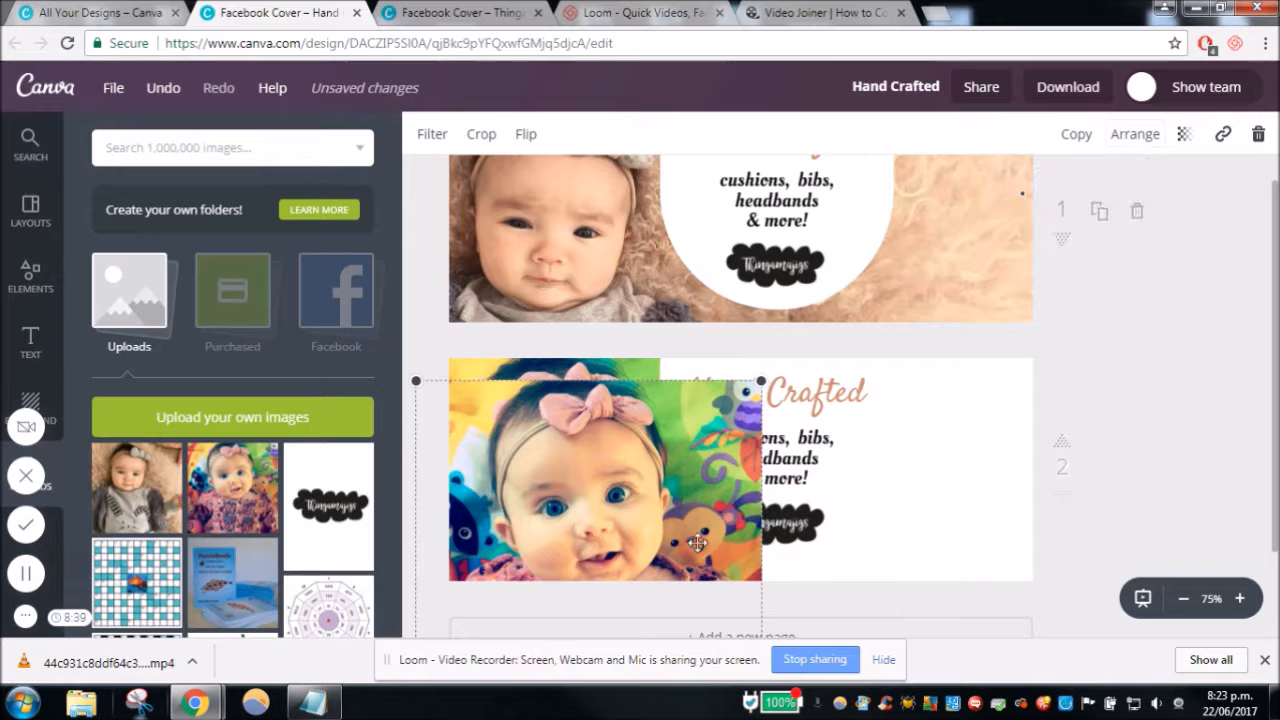
pyautogui.moveTo(737, 488); pyautogui.dragTo(968, 421)
pyautogui.click(1135, 134)
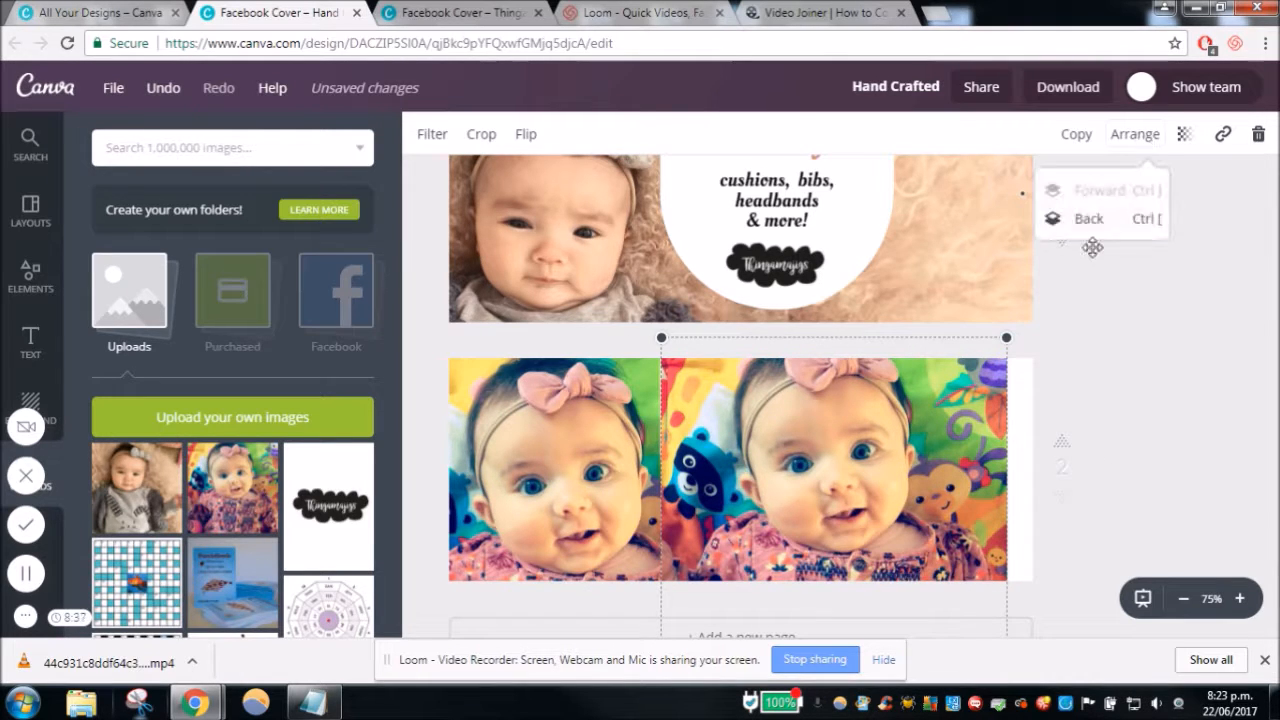
pyautogui.click(1165, 397)
pyautogui.moveTo(937, 424)
pyautogui.mouseDown()
pyautogui.moveTo(922, 522)
pyautogui.moveTo(949, 436)
pyautogui.mouseUp()
pyautogui.moveTo(1016, 351); pyautogui.dragTo(1072, 284)
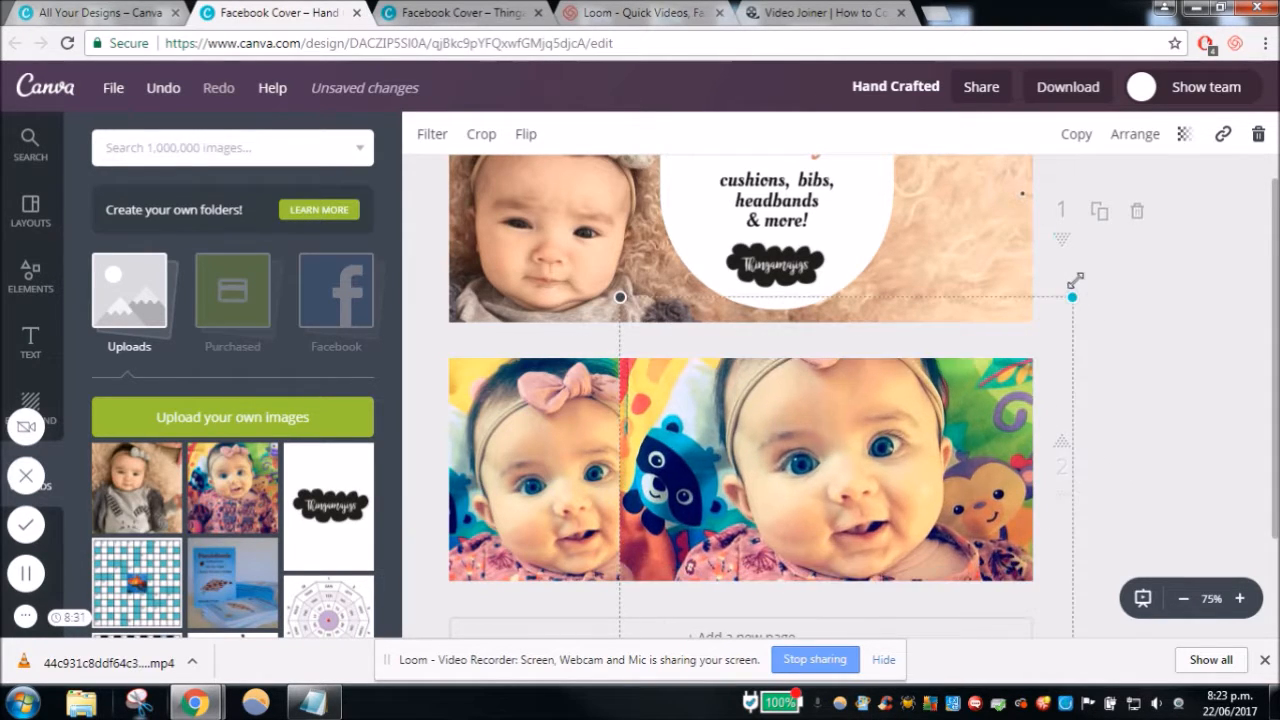
# - Send the enlarged photo copy back behind the text, logo and white shape on page 2
pyautogui.click(1075, 140)
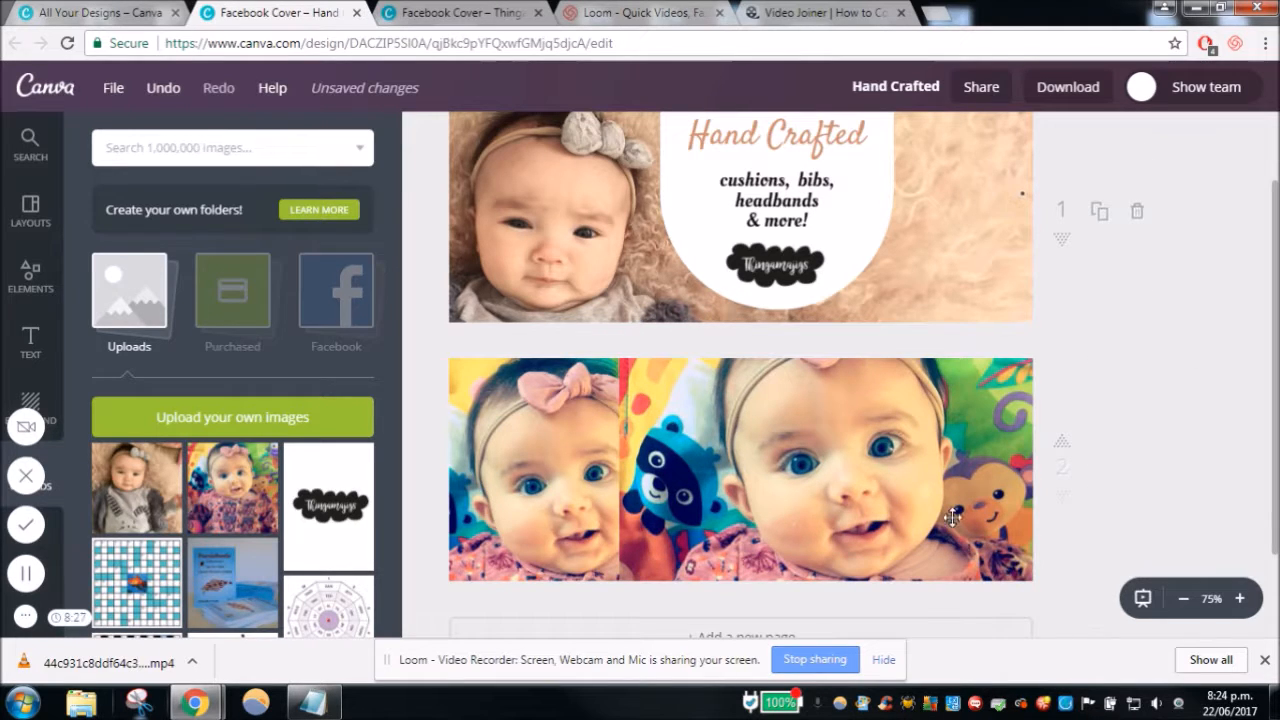
pyautogui.click(1143, 148)
pyautogui.click(1136, 222)
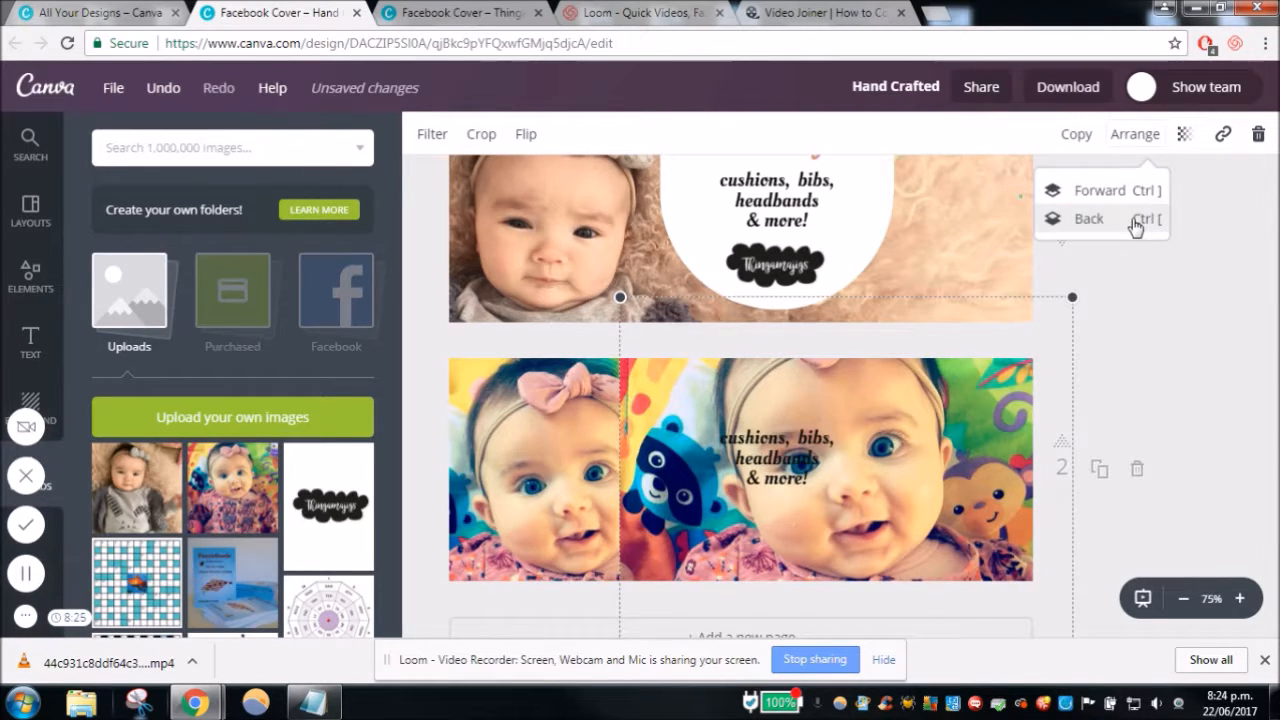
pyautogui.click(1136, 222)
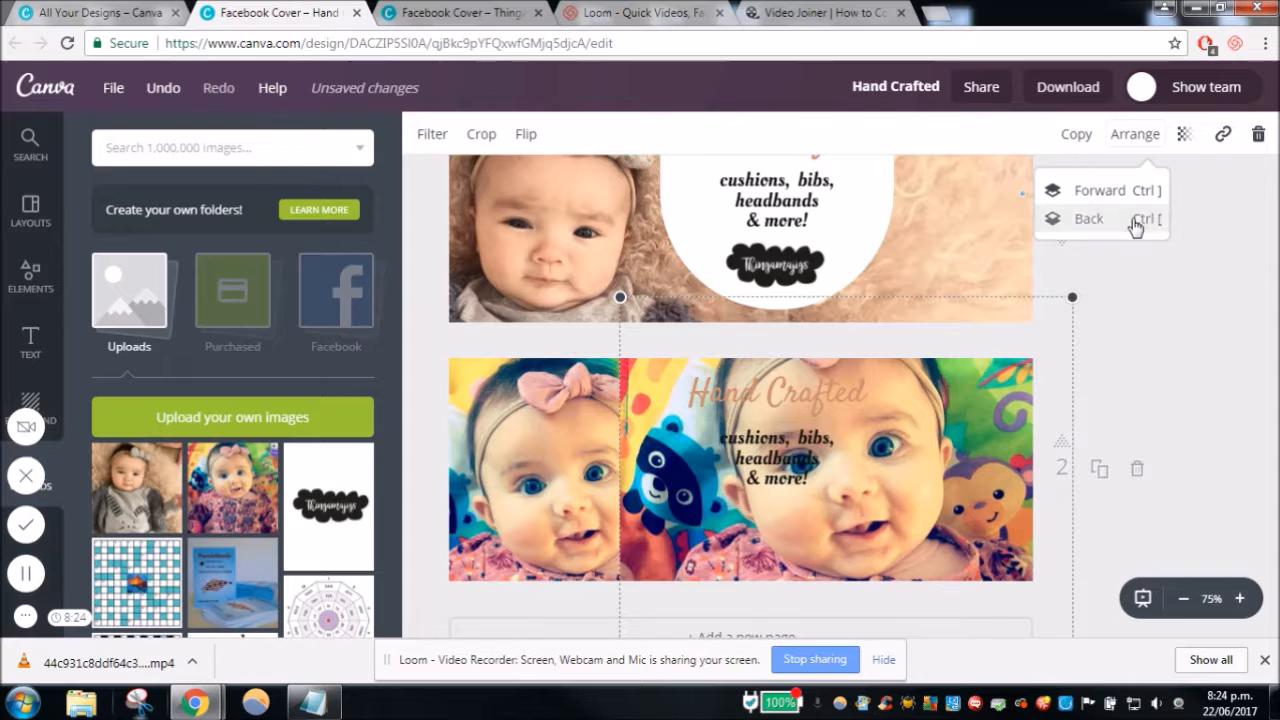
pyautogui.click(1136, 222)
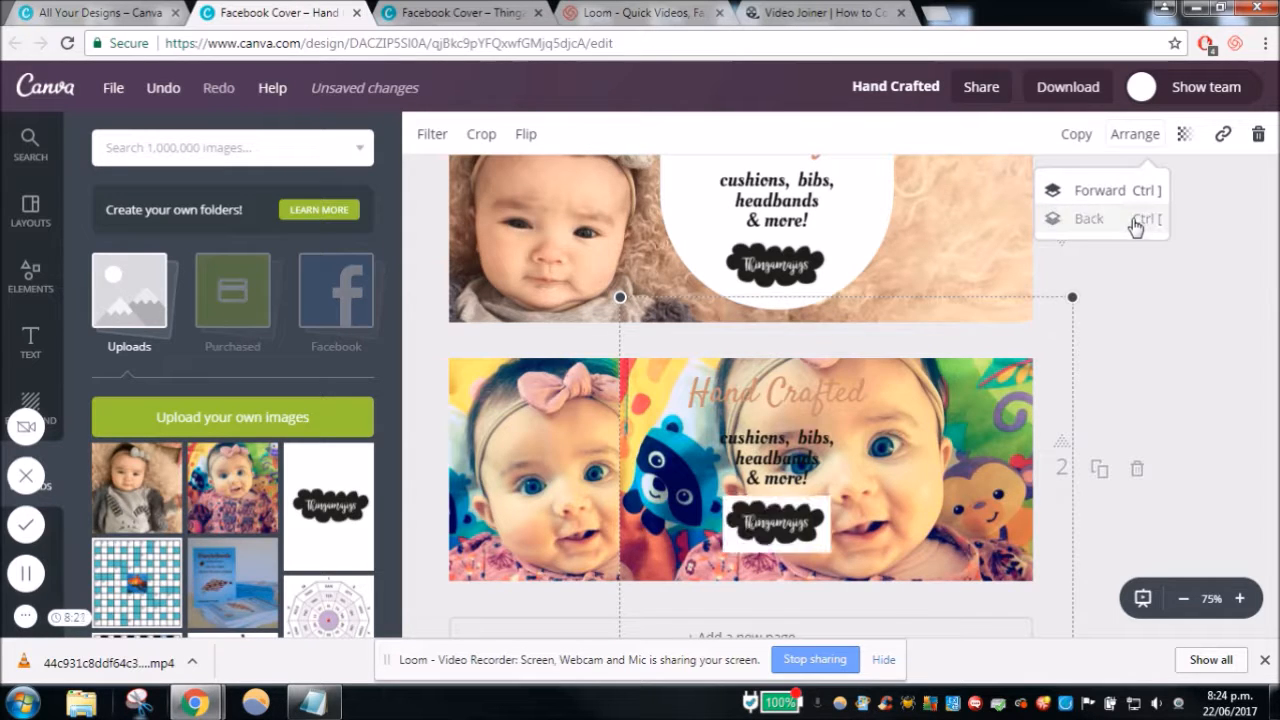
pyautogui.click(1136, 222)
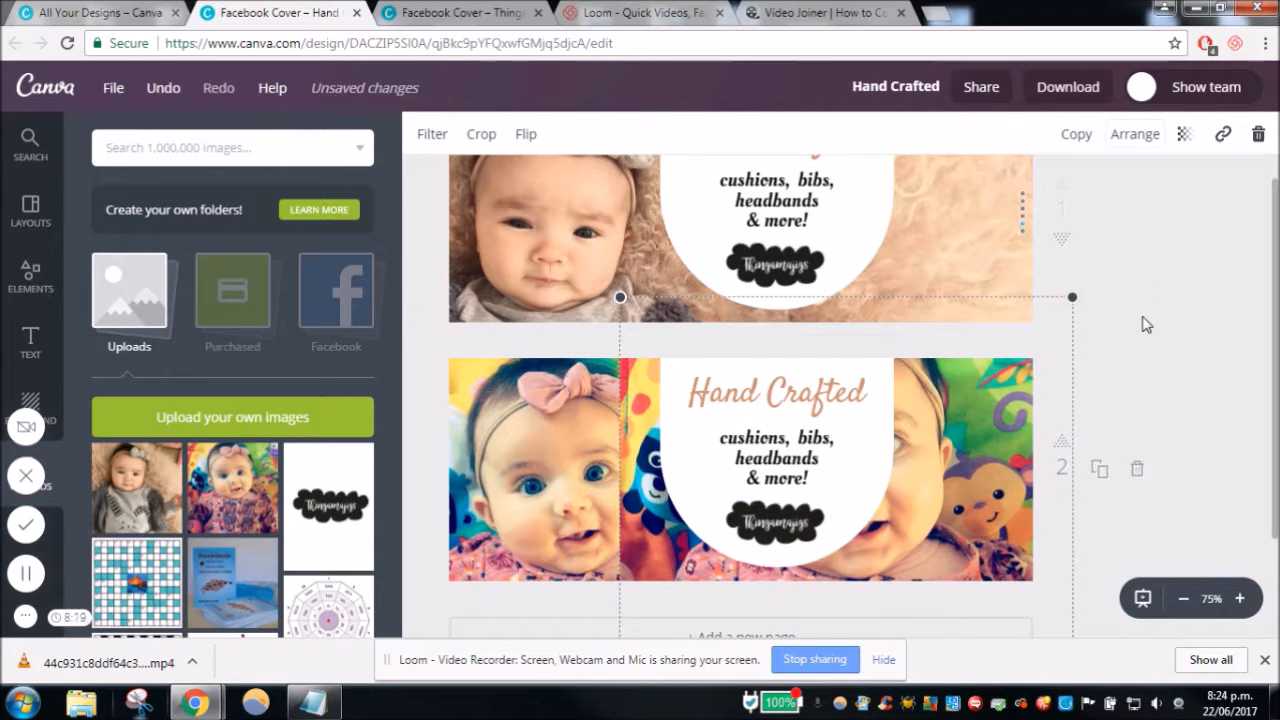
# - Flip the photo copy horizontally and place it over the right side of page 2
pyautogui.moveTo(938, 545); pyautogui.dragTo(437, 507)
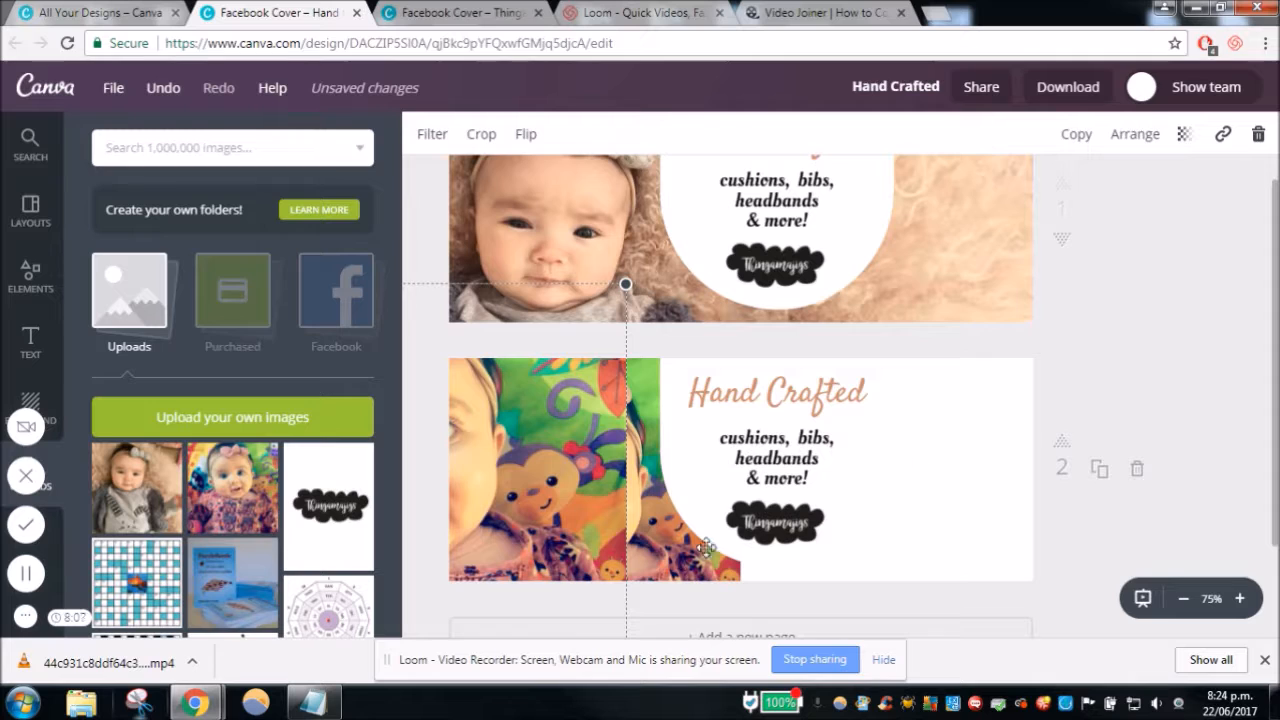
pyautogui.moveTo(587, 524); pyautogui.dragTo(615, 530)
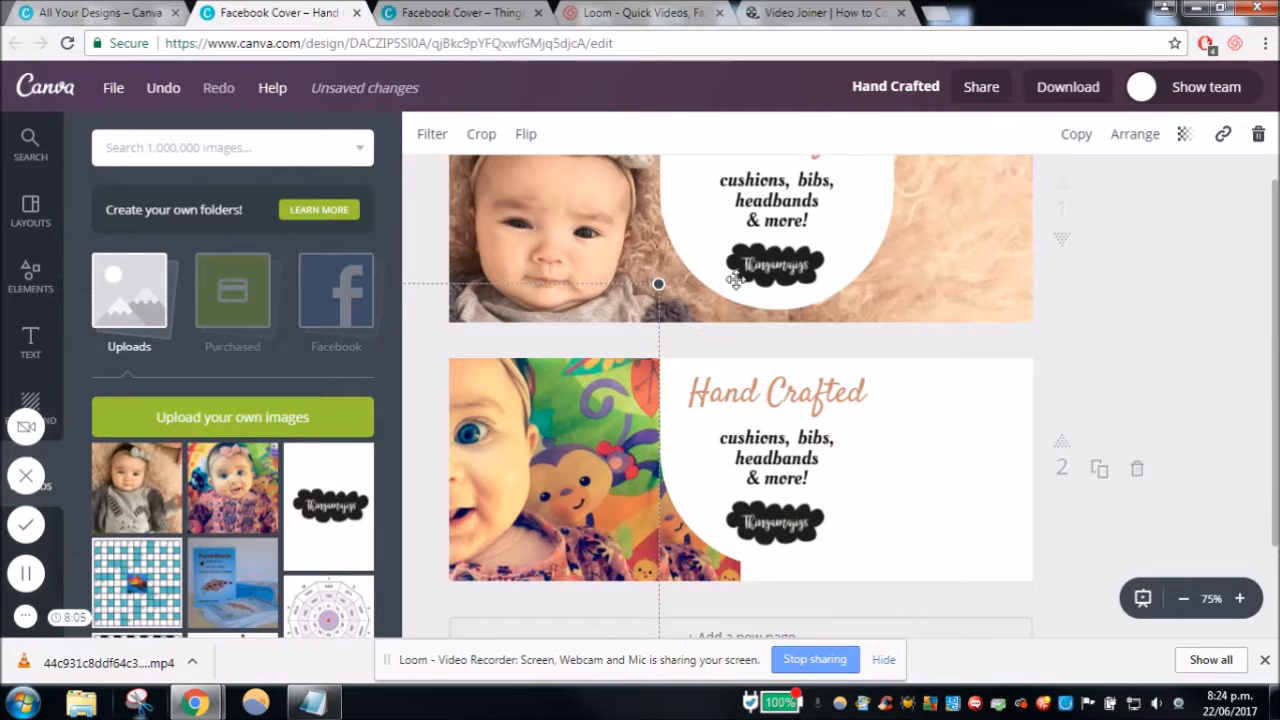
pyautogui.click(527, 134)
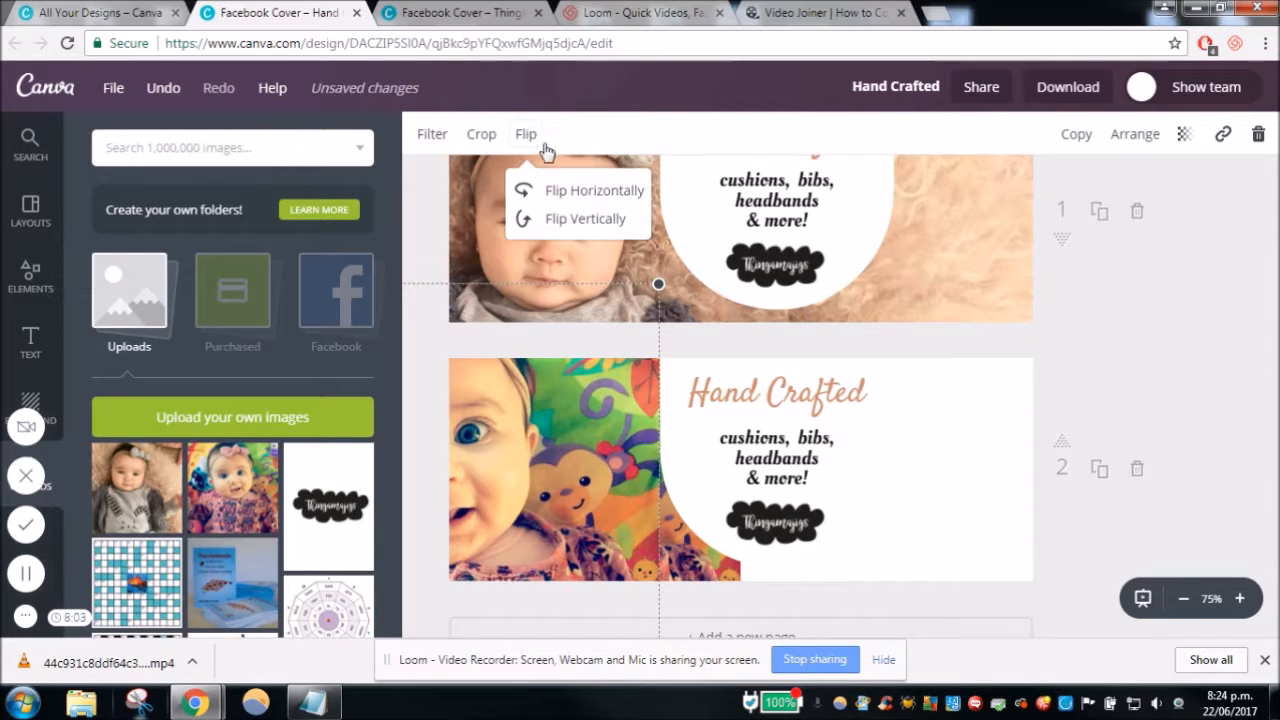
pyautogui.click(590, 191)
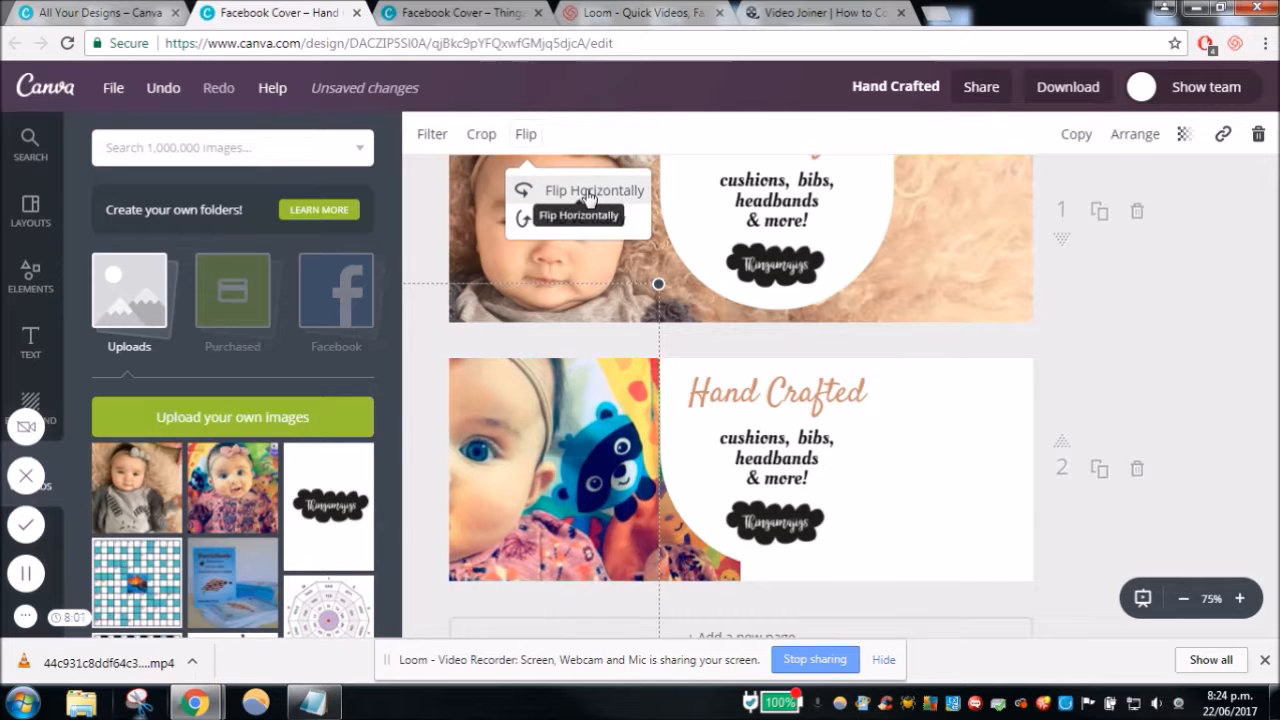
pyautogui.moveTo(537, 496); pyautogui.dragTo(1188, 615)
# - Enlarge the flipped photo copy well beyond page 2 and shift it so the toy monkey covers the right side
pyautogui.click(1183, 598)
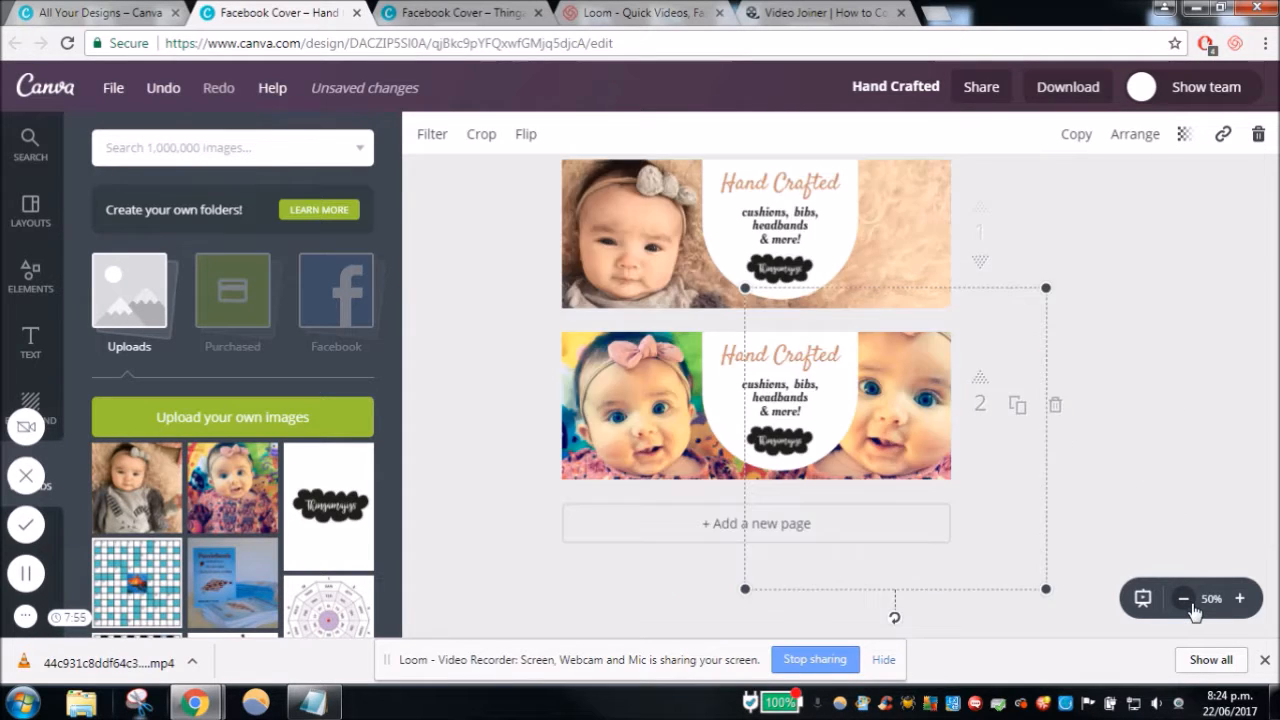
pyautogui.click(1183, 598)
pyautogui.moveTo(919, 422); pyautogui.dragTo(952, 432)
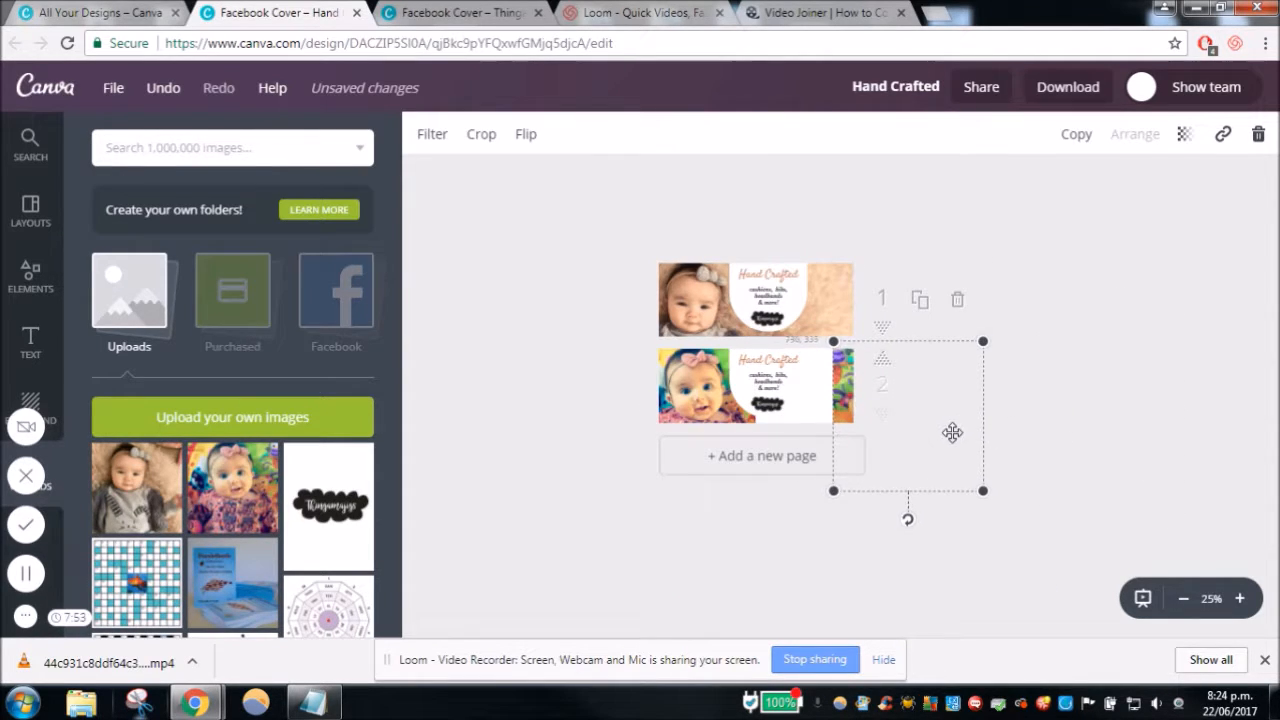
pyautogui.moveTo(828, 496); pyautogui.dragTo(840, 444)
pyautogui.moveTo(1021, 530); pyautogui.dragTo(1130, 616)
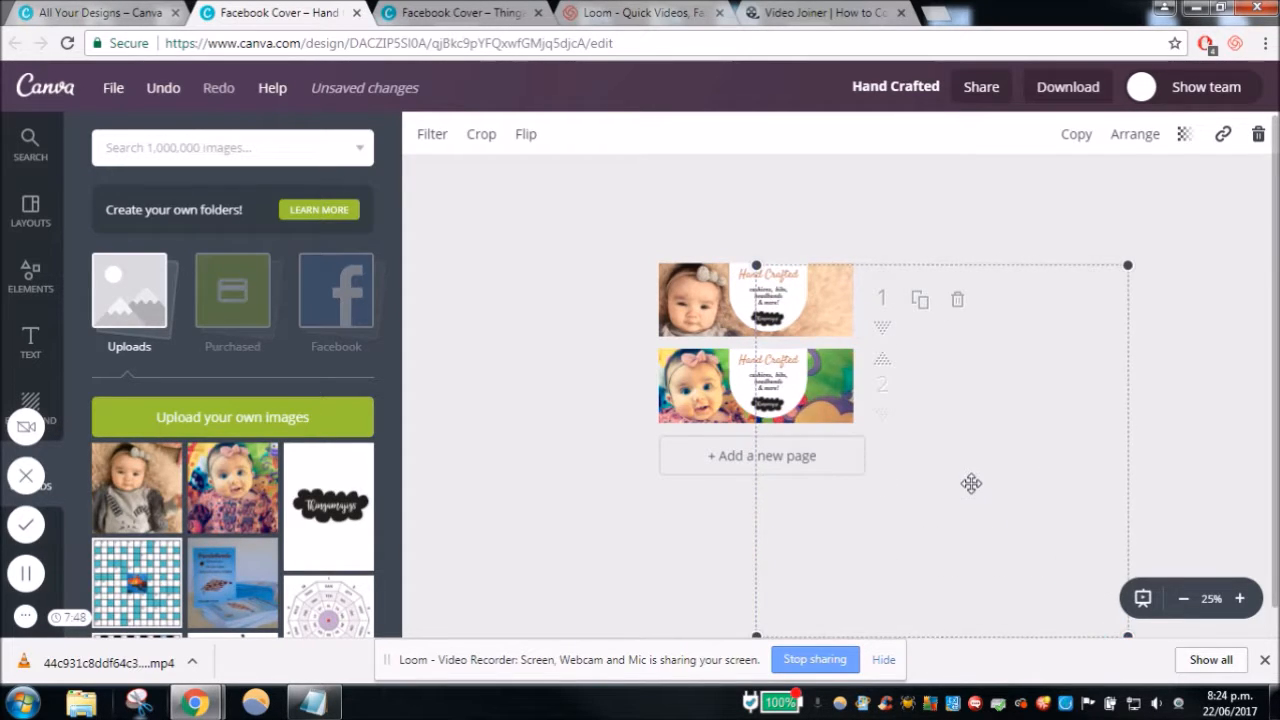
pyautogui.moveTo(970, 472); pyautogui.dragTo(966, 414)
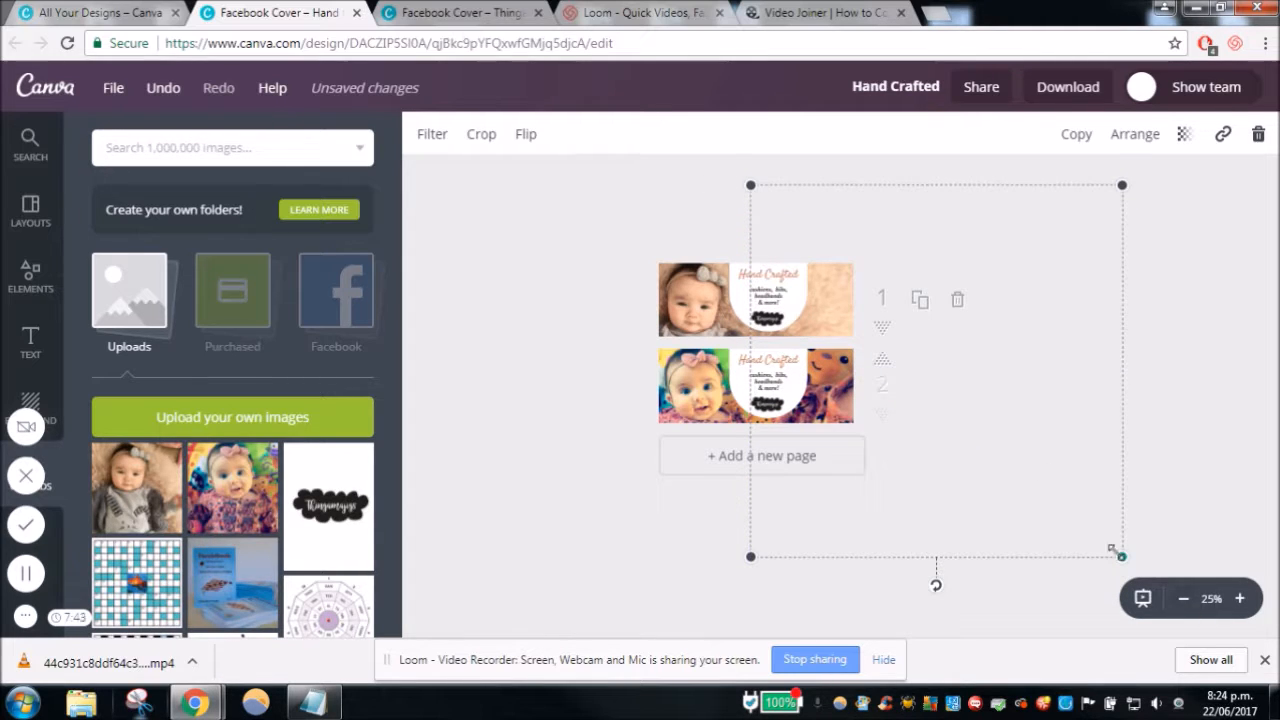
pyautogui.moveTo(1120, 555); pyautogui.dragTo(1262, 690)
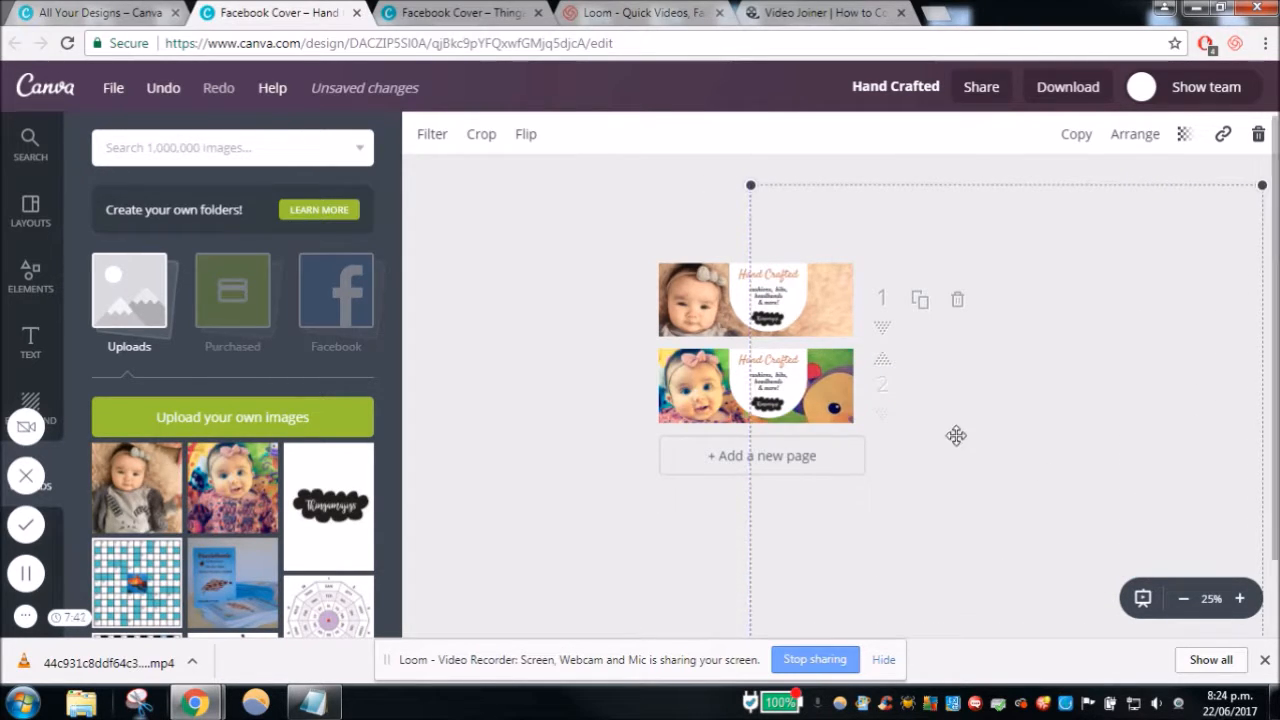
# - Reposition the enlarged copy so the monkey's face sits at the far right edge of page 2, beside the white shape
pyautogui.click(1240, 598)
pyautogui.click(1240, 598)
pyautogui.scroll(-4, 700, 531)
pyautogui.scroll(1, 666, 529)
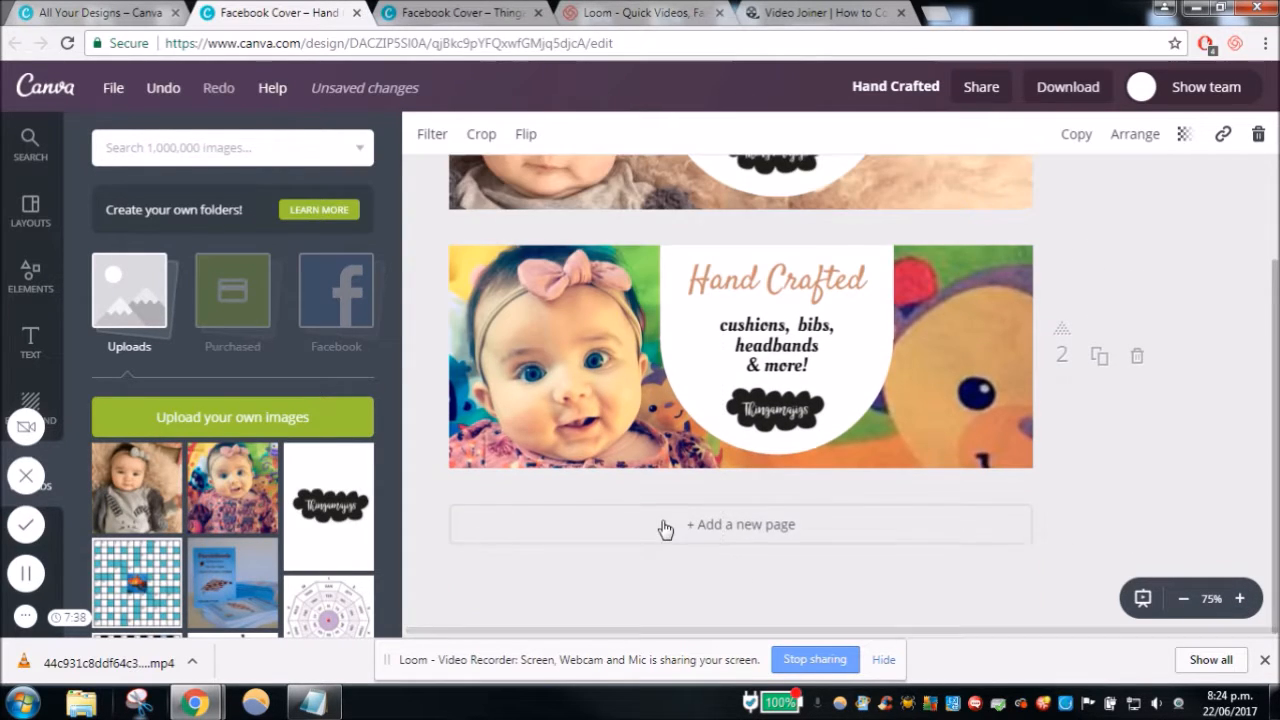
pyautogui.moveTo(893, 443); pyautogui.dragTo(961, 318)
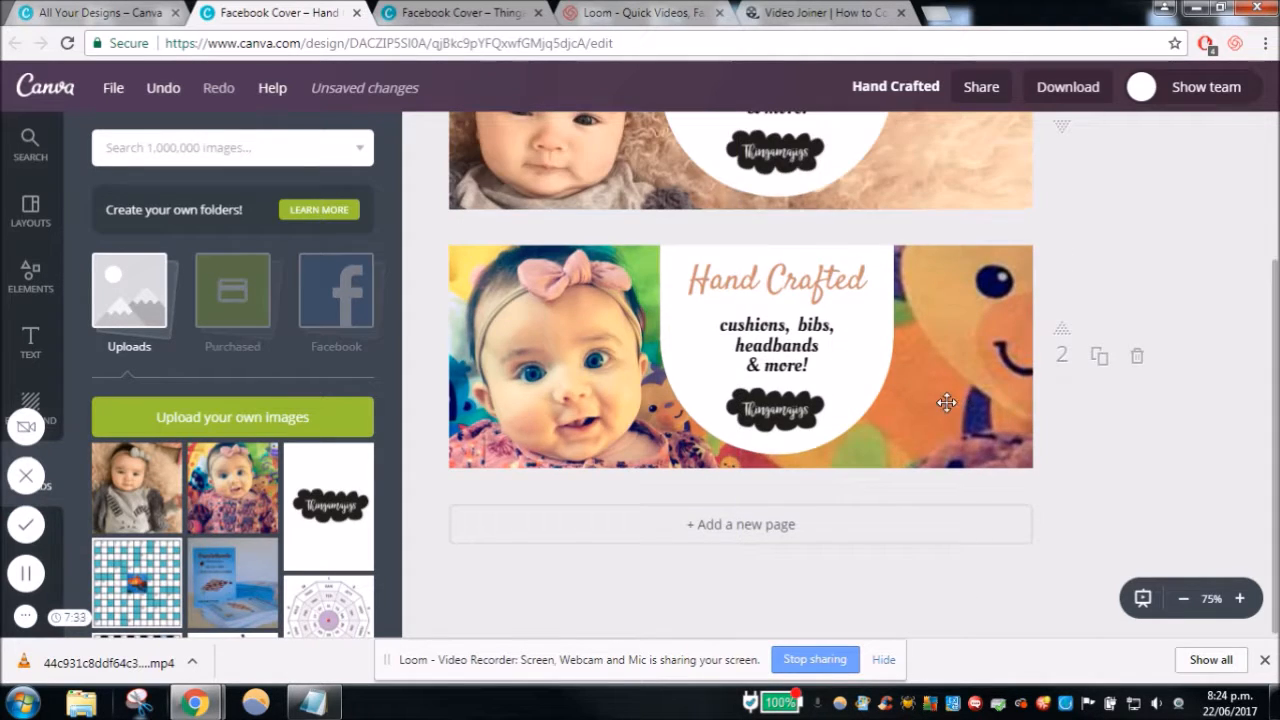
pyautogui.moveTo(946, 402); pyautogui.dragTo(947, 403)
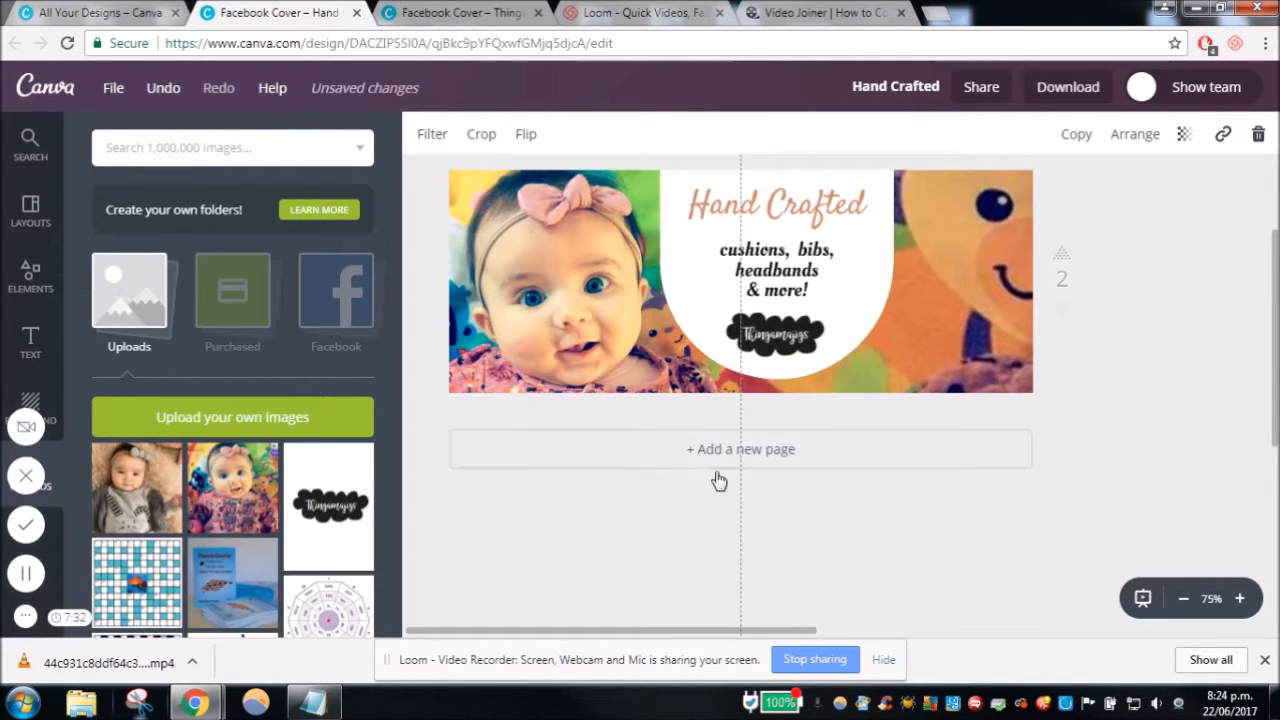
pyautogui.click(677, 550)
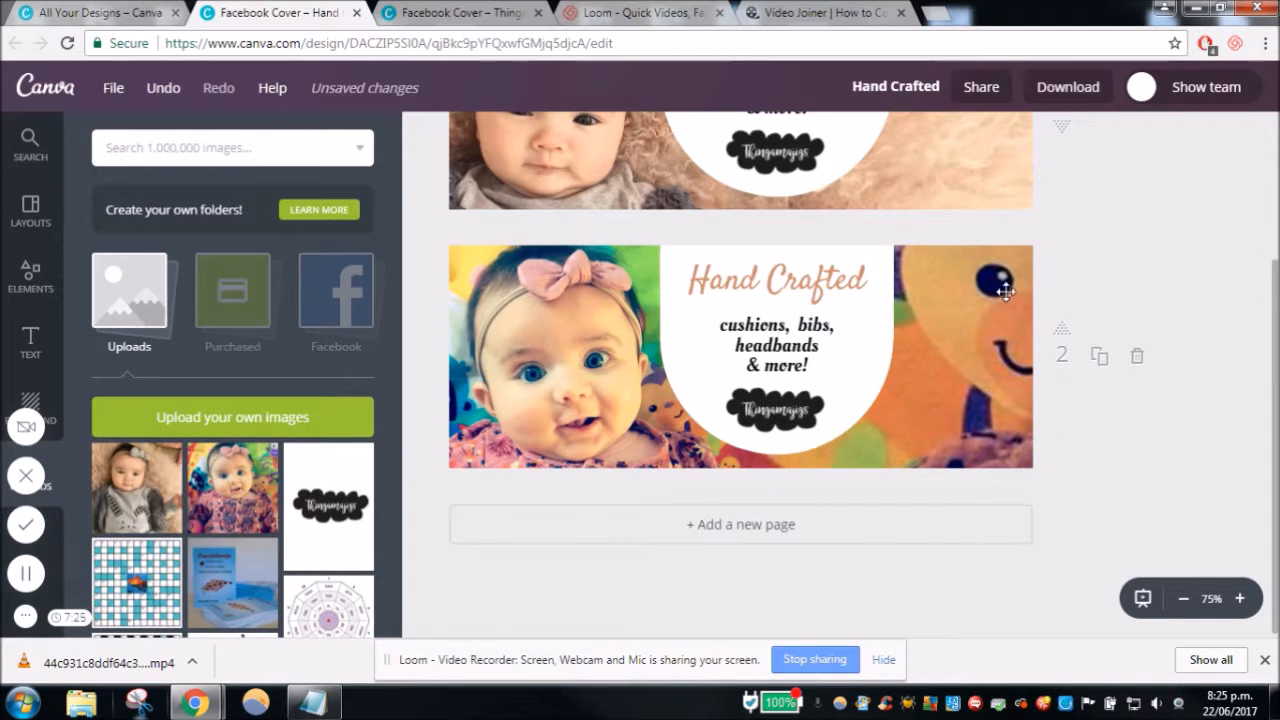
pyautogui.click(958, 307)
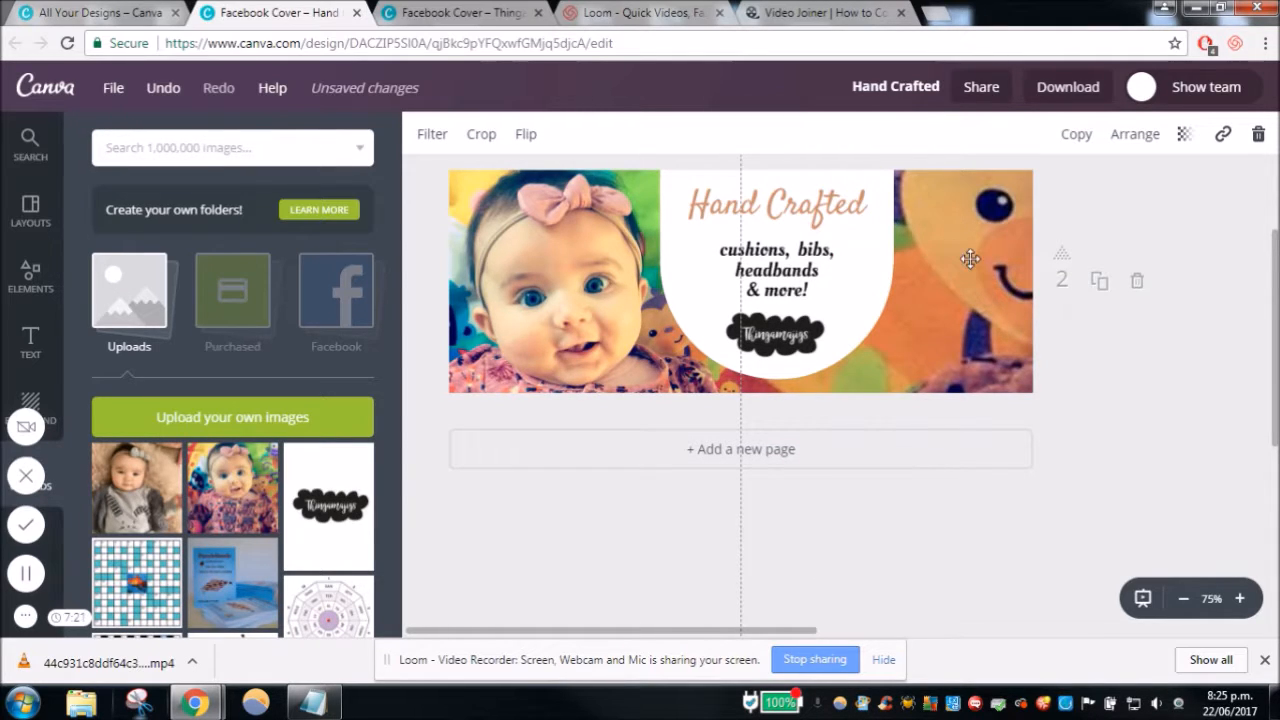
# - Enlarge the background photo copy on page 2 slightly more from its outer corner
pyautogui.click(1183, 598)
pyautogui.click(1183, 598)
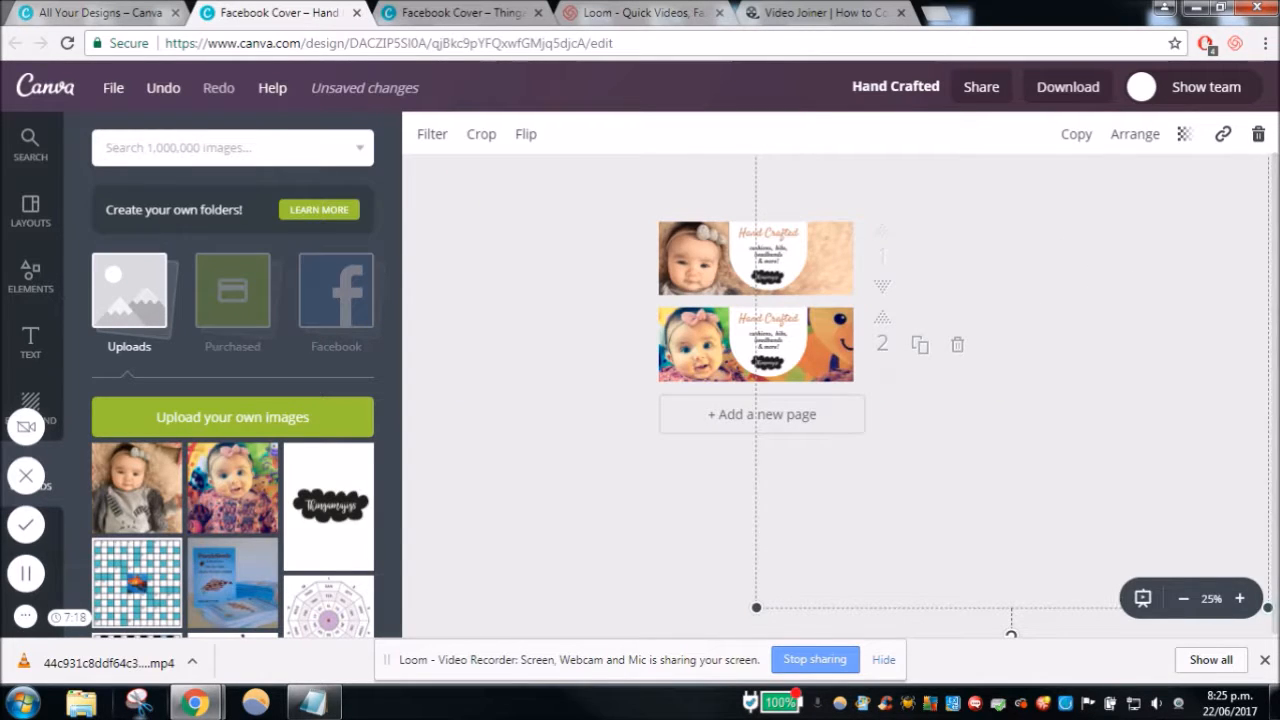
pyautogui.click(1187, 602)
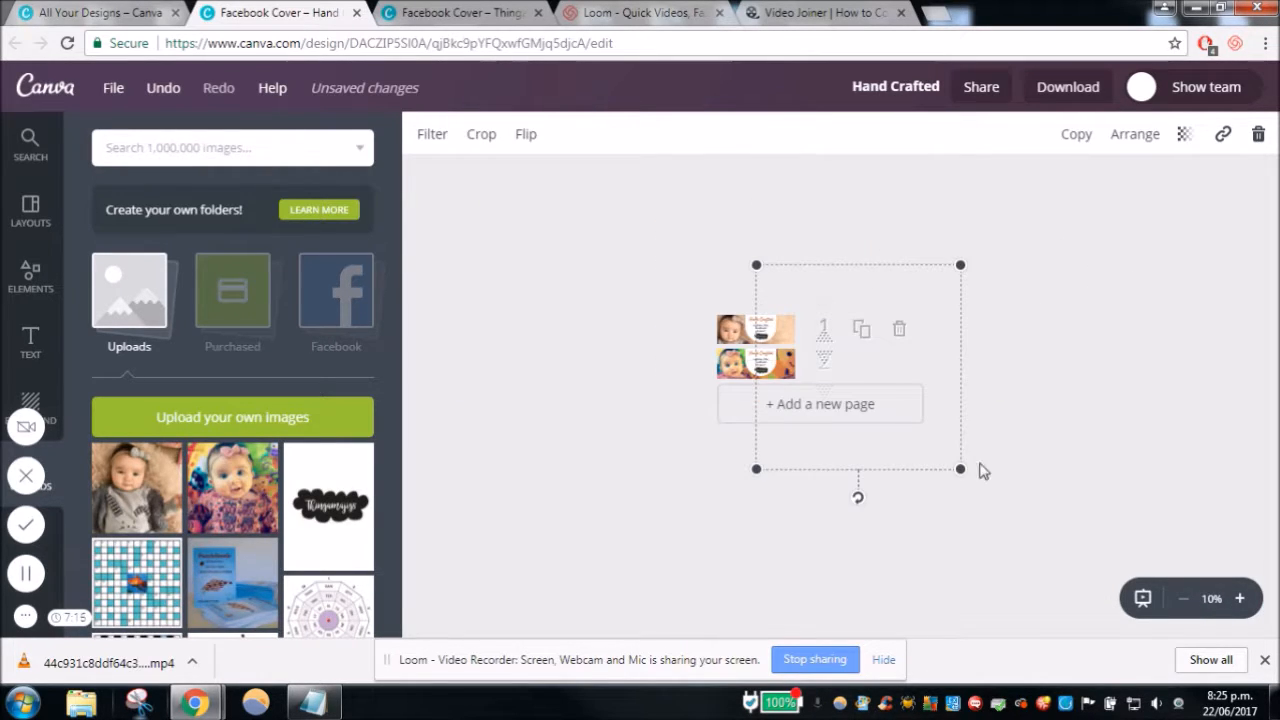
pyautogui.moveTo(960, 470); pyautogui.dragTo(975, 484)
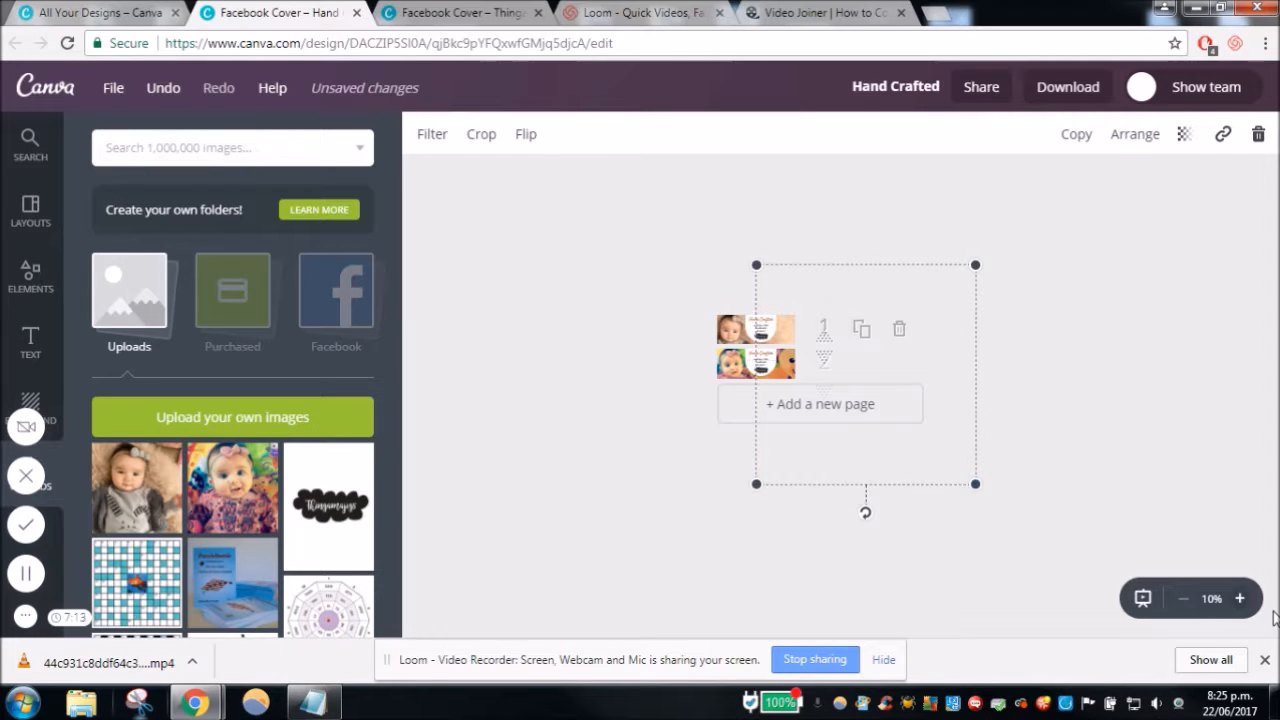
pyautogui.click(1240, 599)
pyautogui.click(1240, 599)
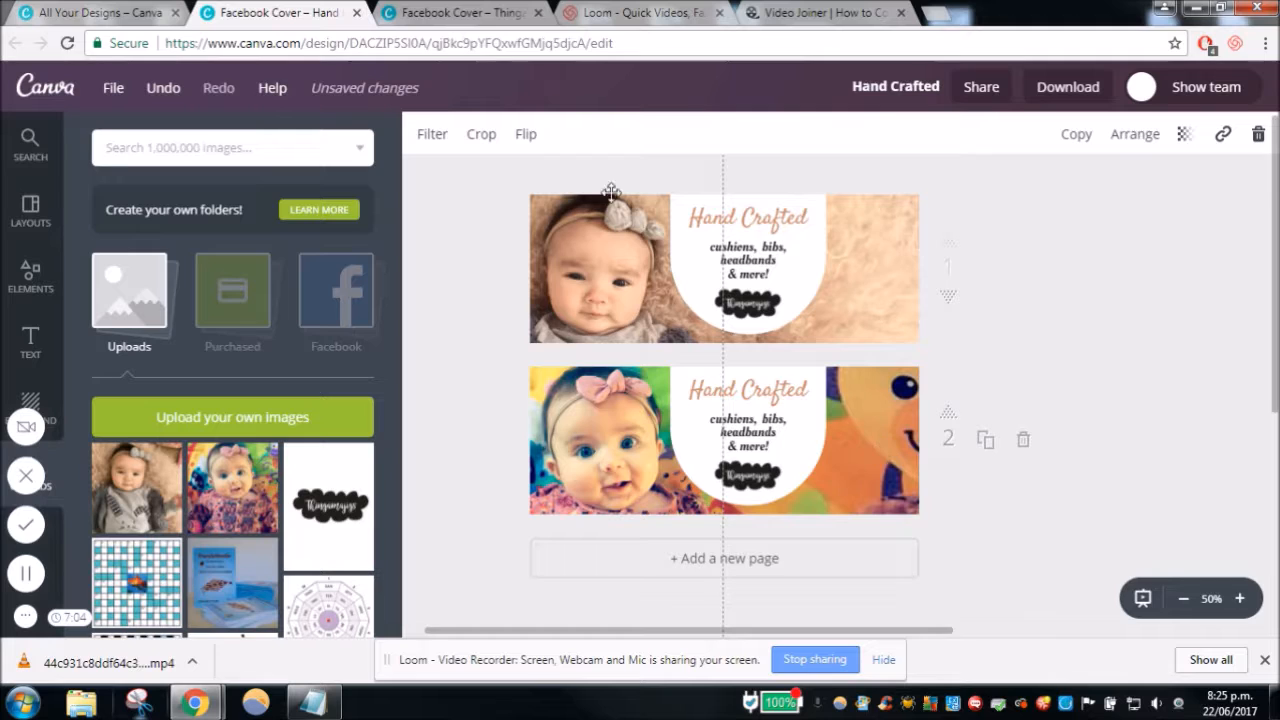
# - Raise the brightness of the enlarged background photo copy on page 2 to +10 in the advanced filter options
pyautogui.click(430, 133)
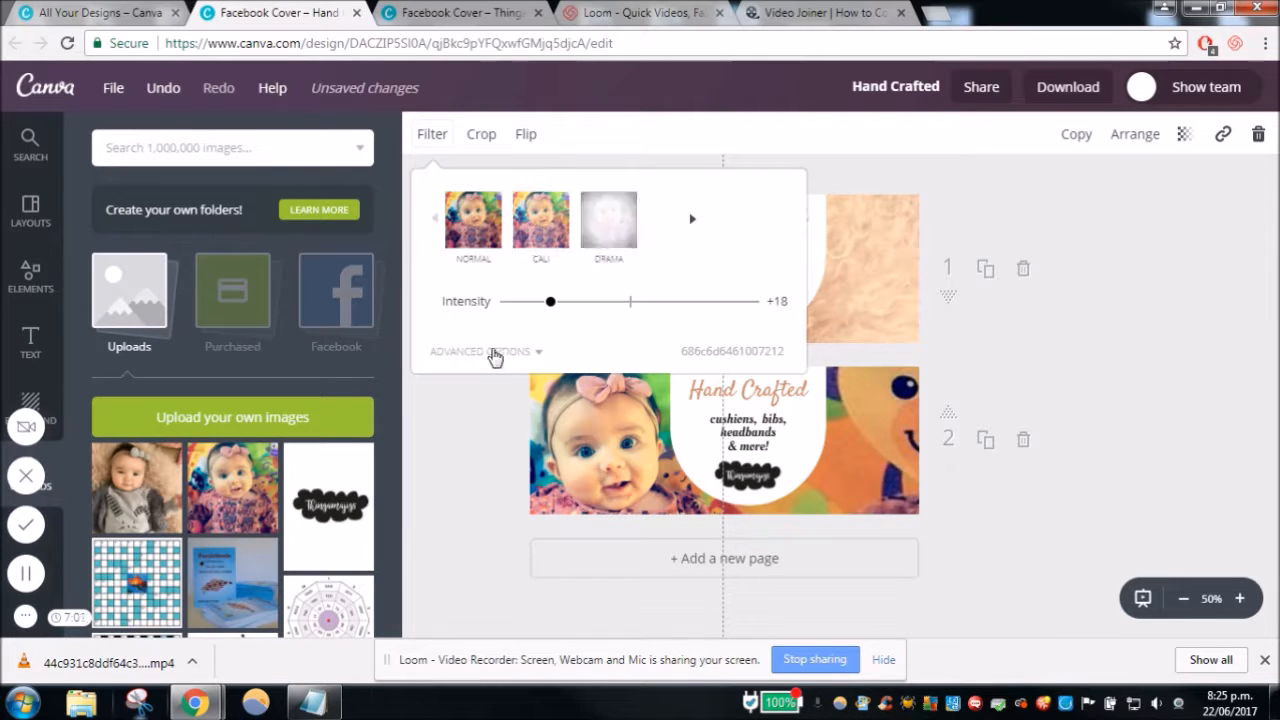
pyautogui.click(494, 352)
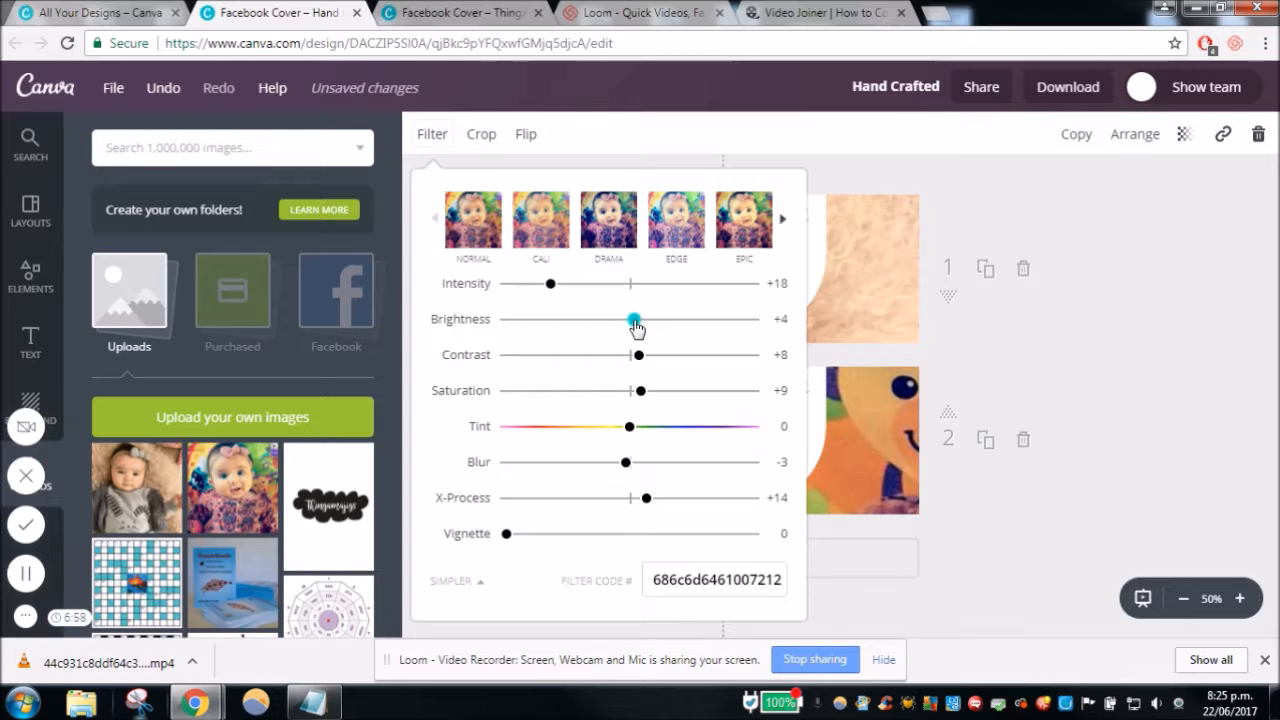
pyautogui.moveTo(642, 326); pyautogui.dragTo(648, 328)
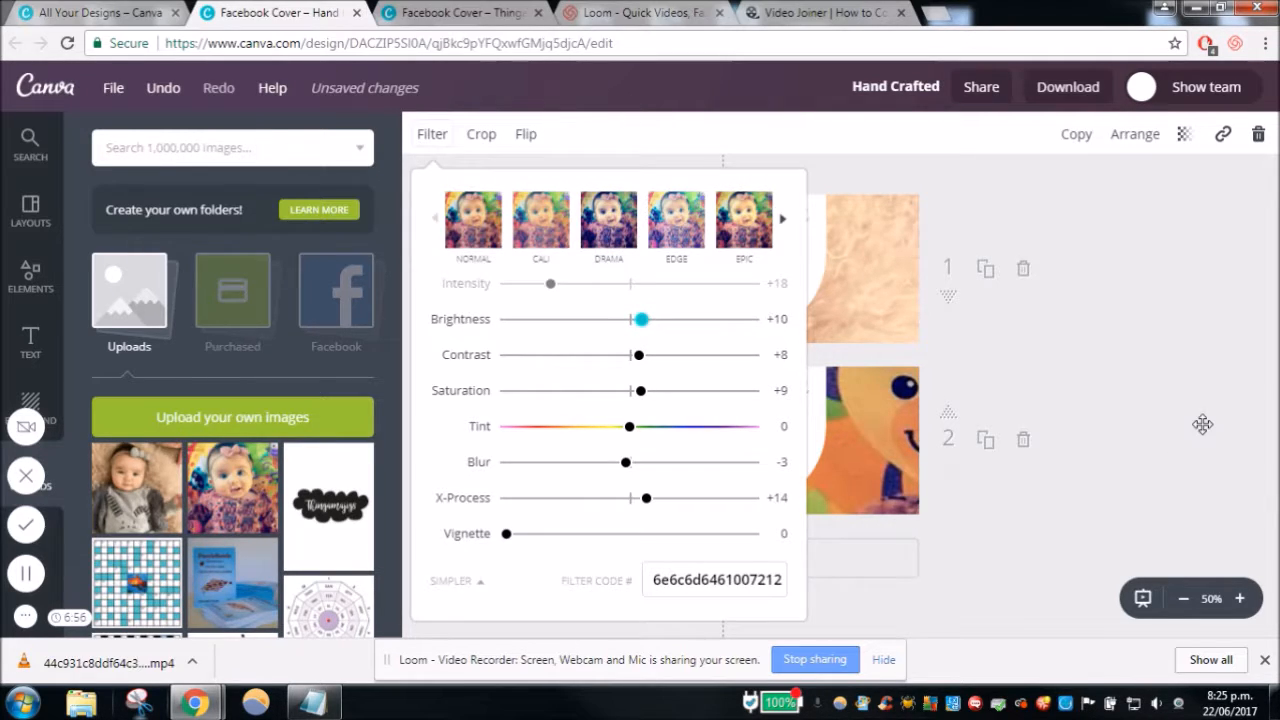
pyautogui.click(1202, 424)
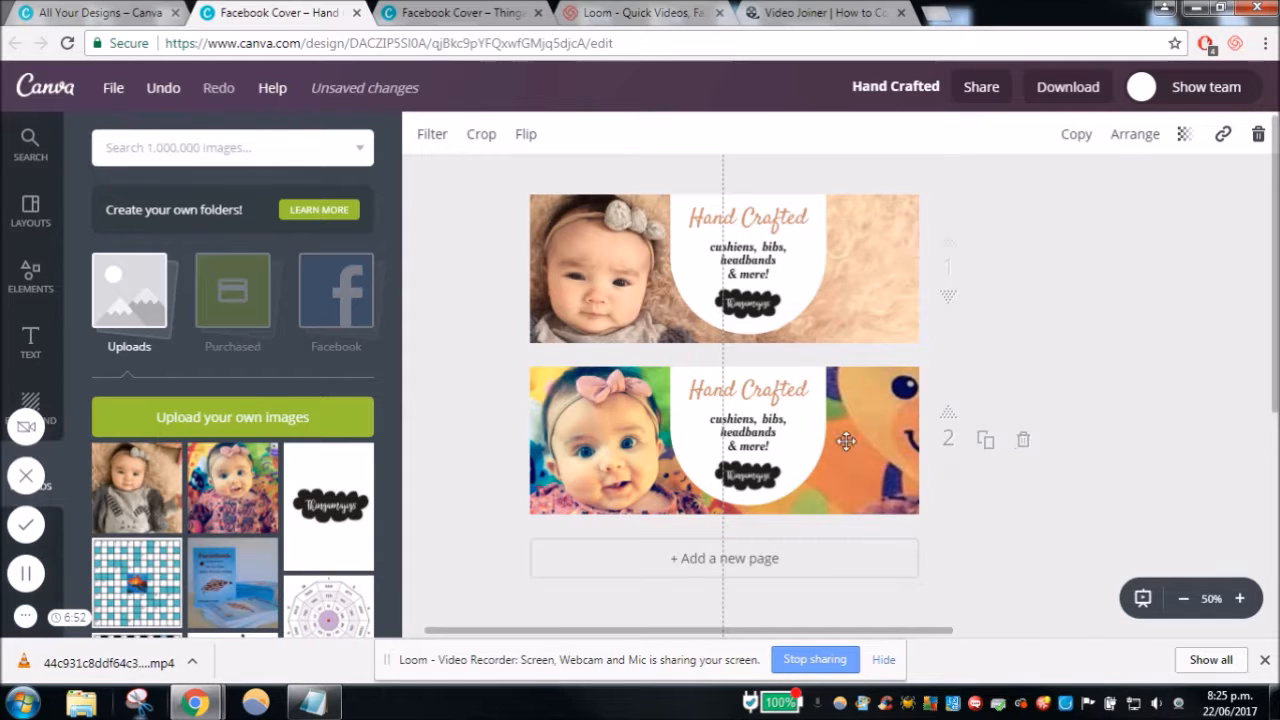
pyautogui.click(466, 377)
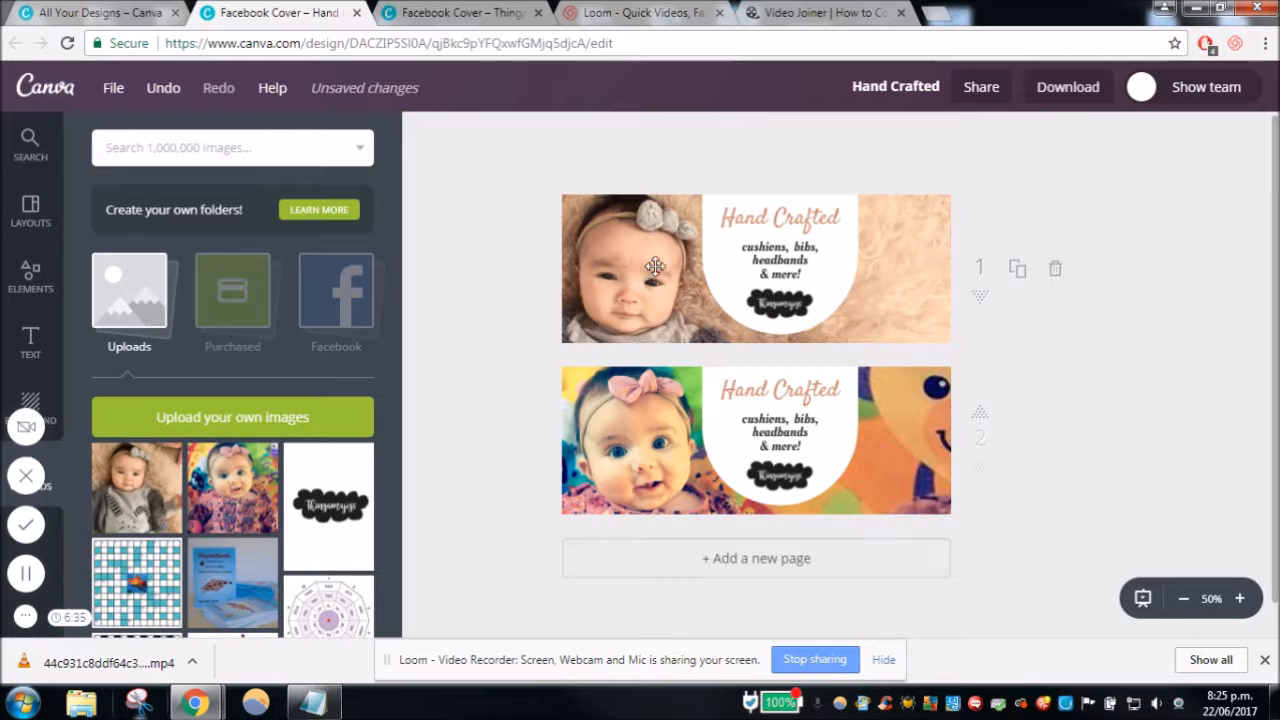
pyautogui.click(643, 484)
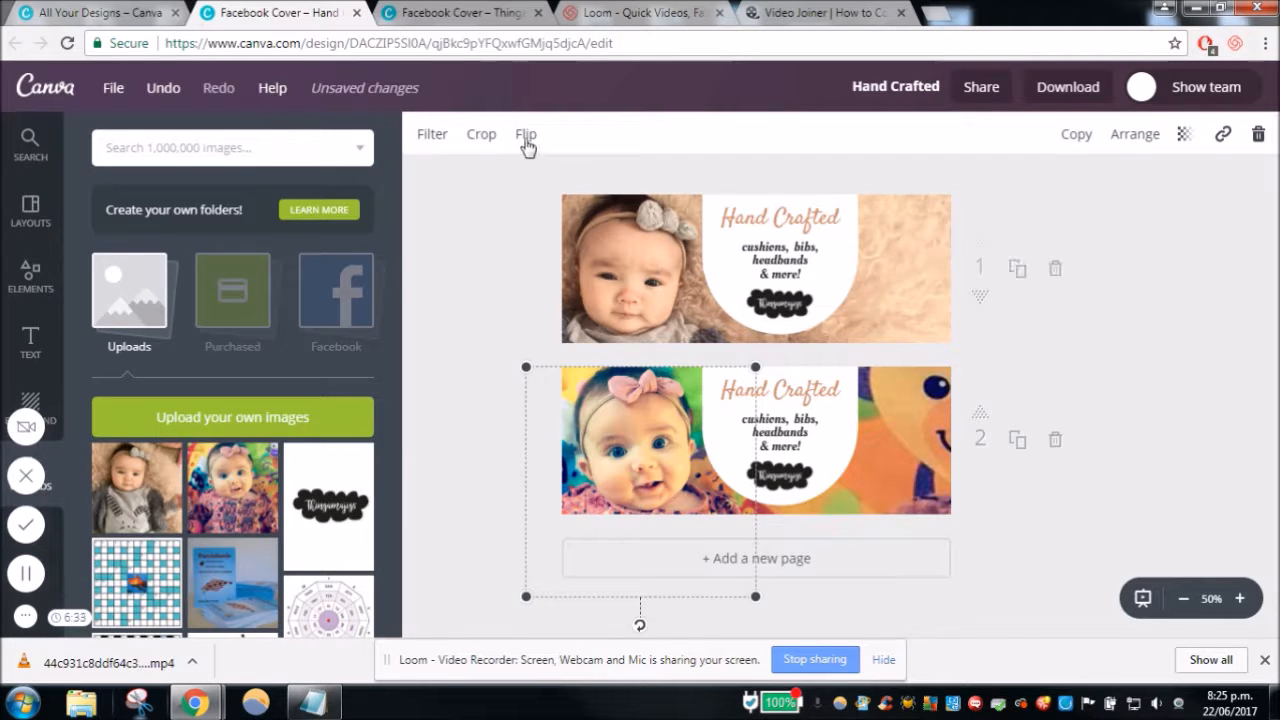
pyautogui.click(524, 134)
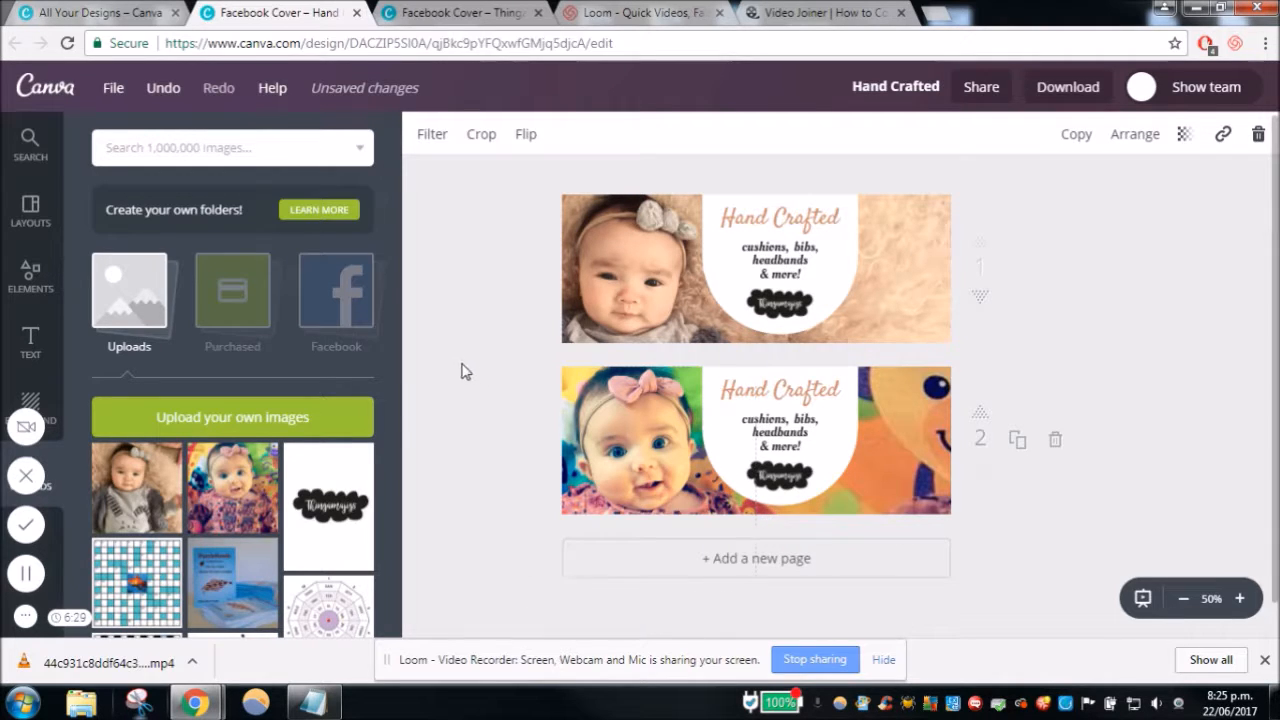
pyautogui.click(464, 367)
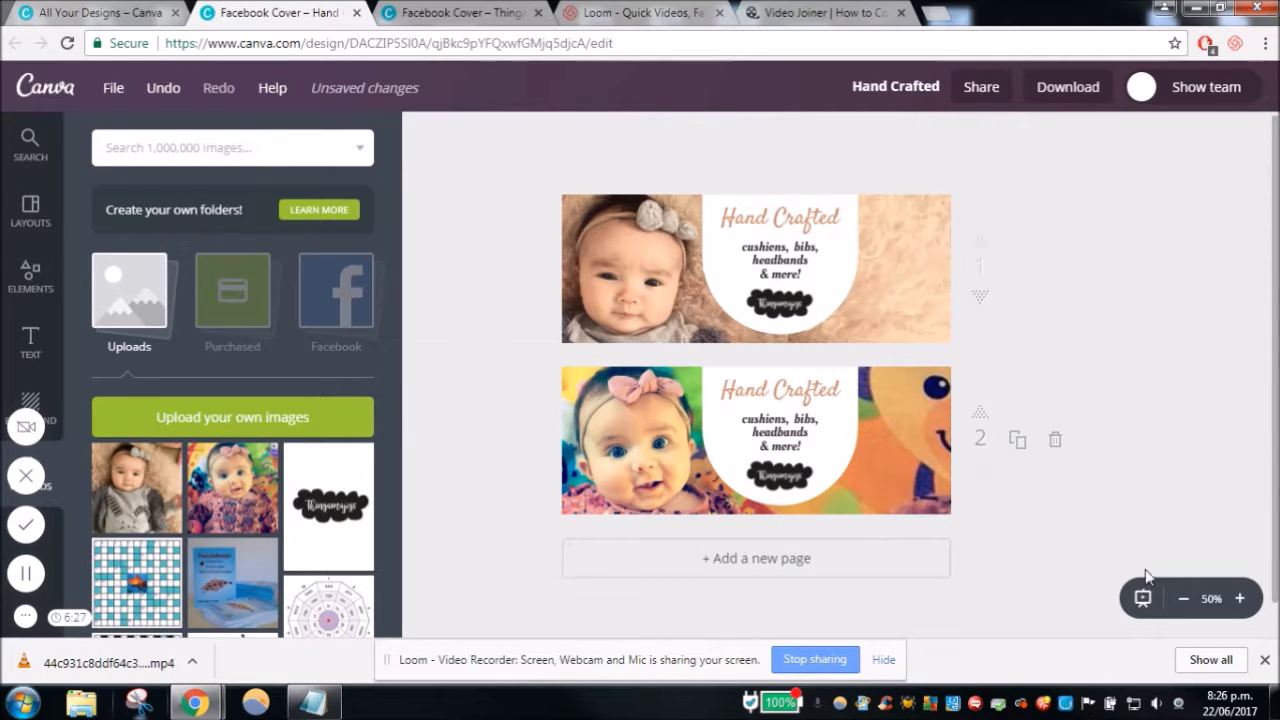